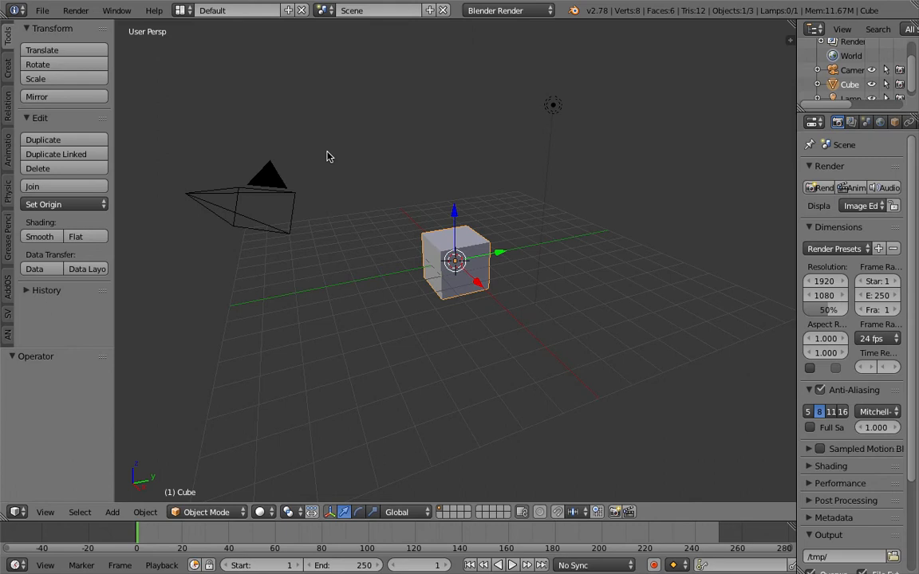
Delete the default cube and move the camera and lamp together to layer 2.
middle_drag(367, 194, 278, 217)
key(Delete)
right_click(160, 183)
shift+right_click(527, 116)
key(m)
key(2)
click(458, 111)
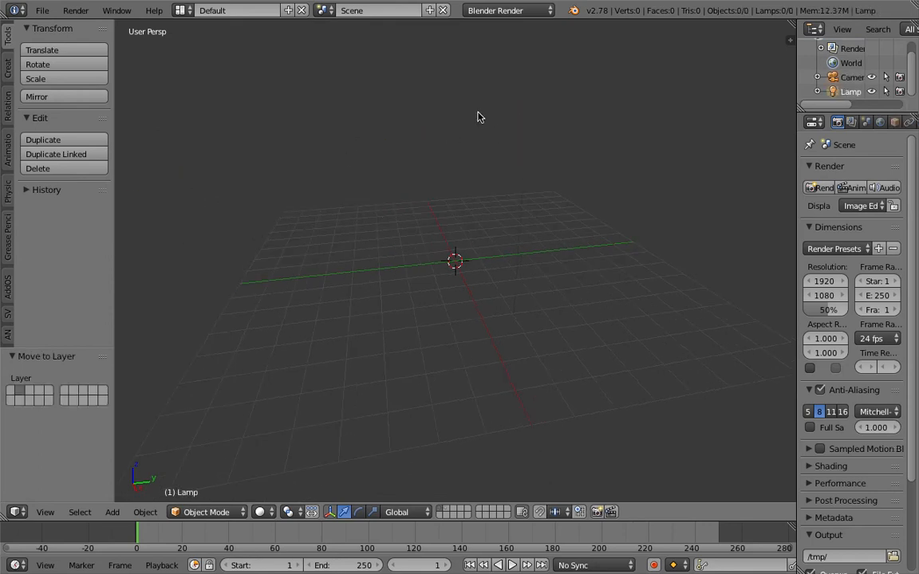
Save the scene to the Desktop as flower_demo_001.blend.
key(ctrl+s)
click(302, 65)
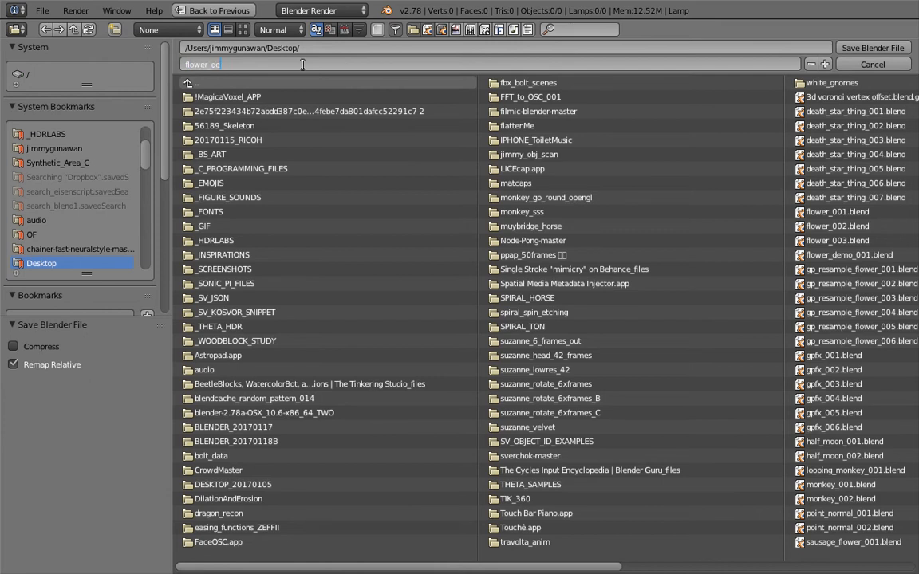
key(Return)
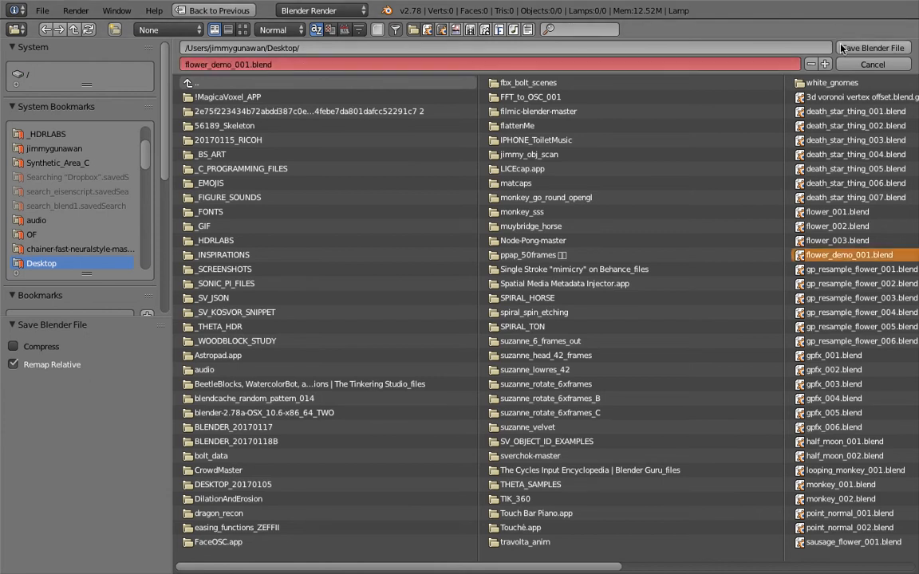
click(873, 48)
Switch to the Compositing screen layout and create a new Sverchok node tree in the node editor.
click(188, 12)
click(214, 61)
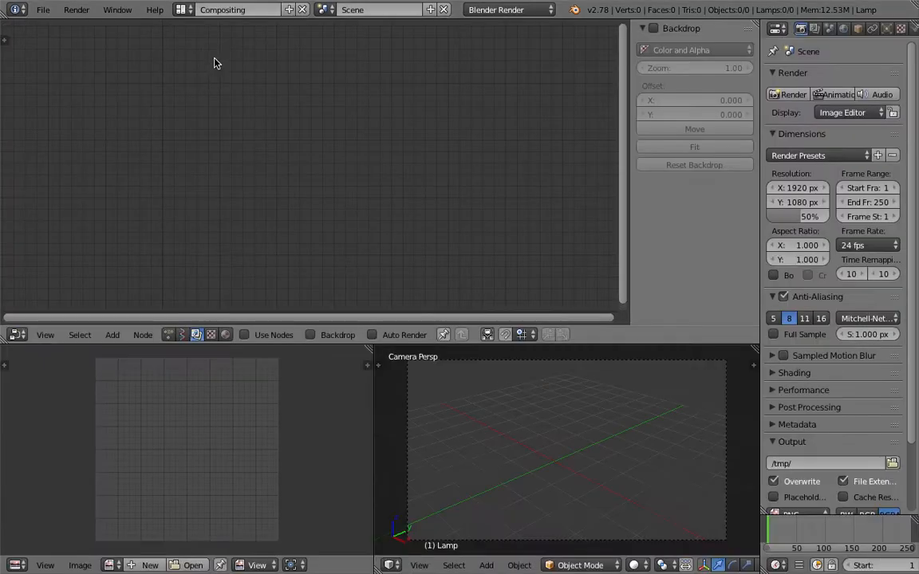
click(184, 335)
click(308, 336)
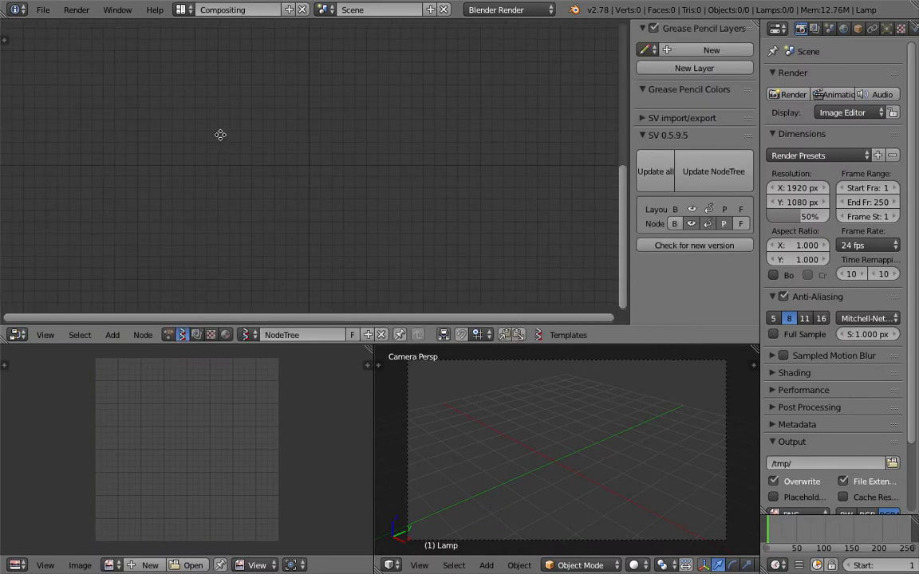
Add a Circle node to the node tree and save the file.
key(shift+a)
click(221, 132)
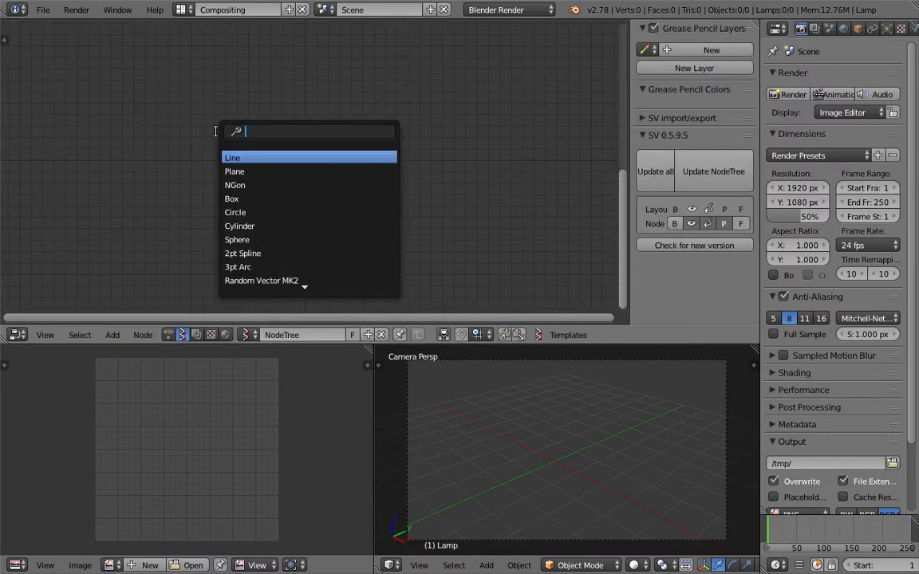
text(cir)
key(Return)
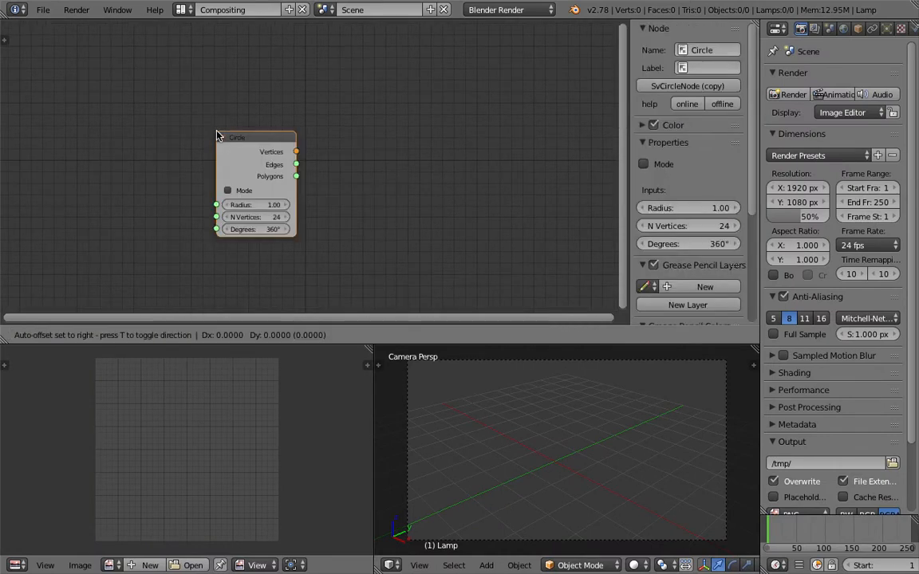
click(212, 120)
key(ctrl+s)
Add a Viewer Draw node beside the Circle node and save the file.
key(shift+a)
click(422, 119)
text(view)
click(463, 143)
click(479, 99)
key(ctrl+s)
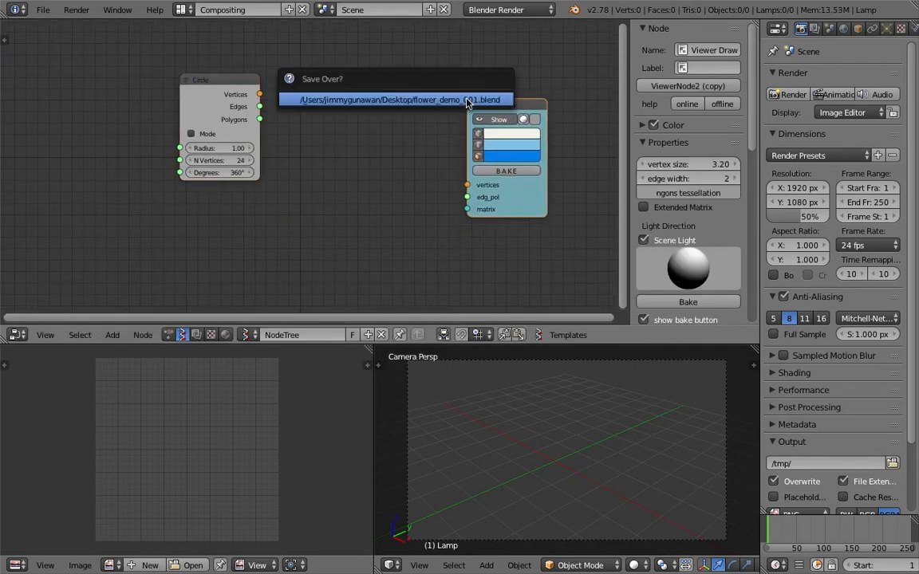
Link the Circle's Vertices output to Viewer Draw's vertices input and collapse the node editor's sidebar.
drag(259, 94, 468, 184)
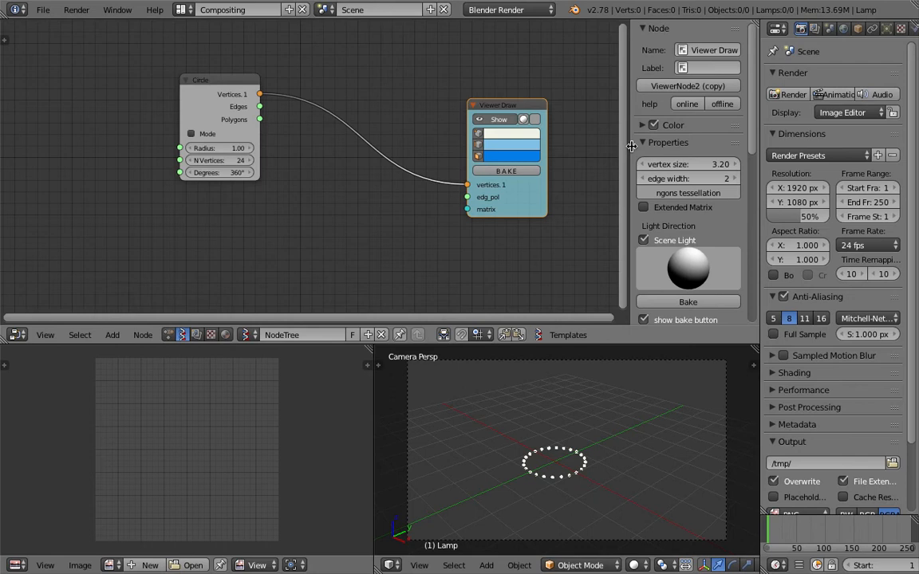
drag(631, 147, 738, 151)
middle_drag(599, 467, 598, 479)
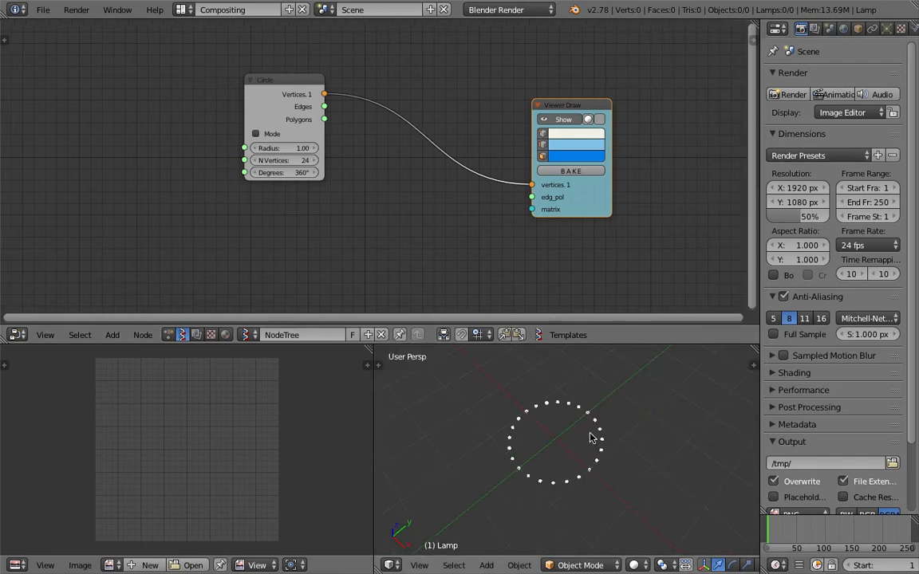
scroll(590, 468, up, 2)
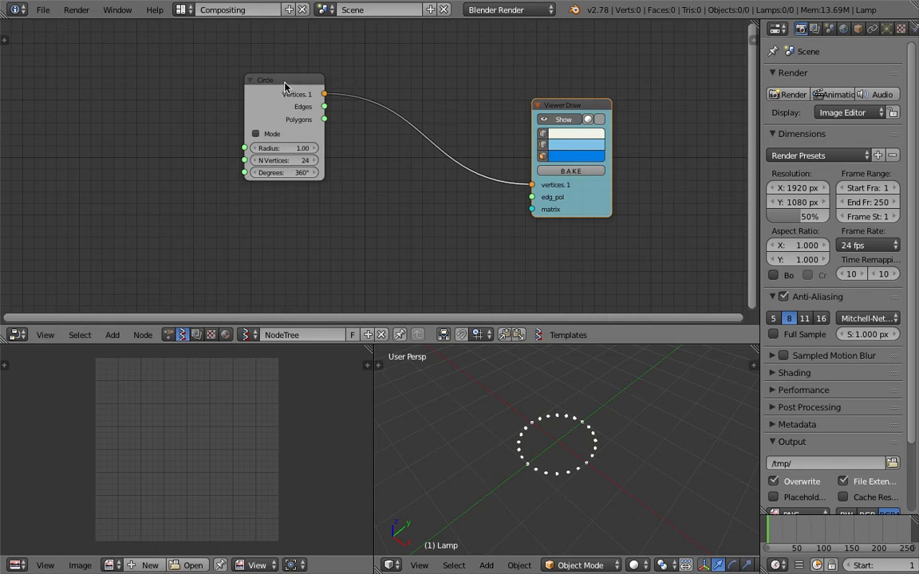
Duplicate the Circle node below the original and set the copy's Radius to 3.04.
drag(285, 85, 264, 66)
key(shift+d)
click(269, 185)
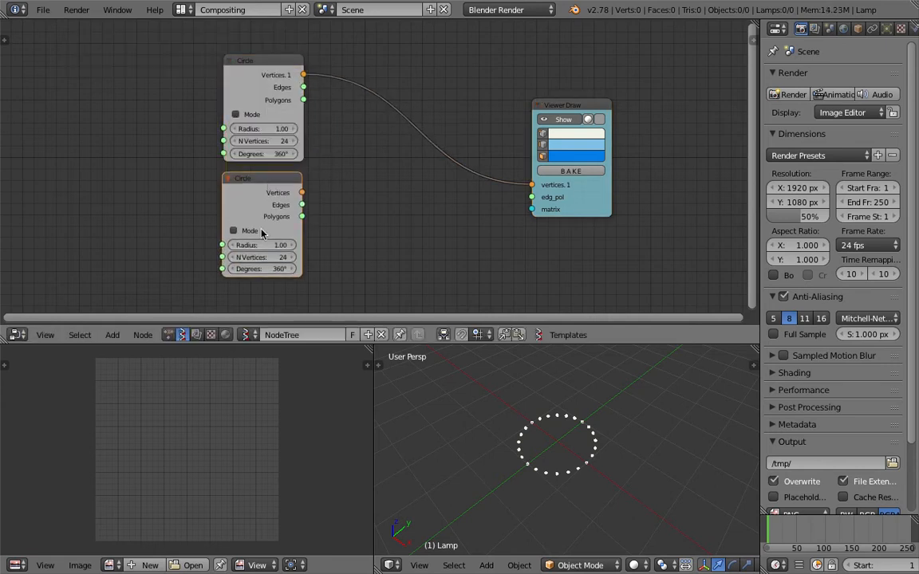
drag(280, 245, 319, 245)
Link the second Circle's Vertices output to Viewer Draw's vertices input in place of the first, and save the file.
drag(301, 207, 316, 199)
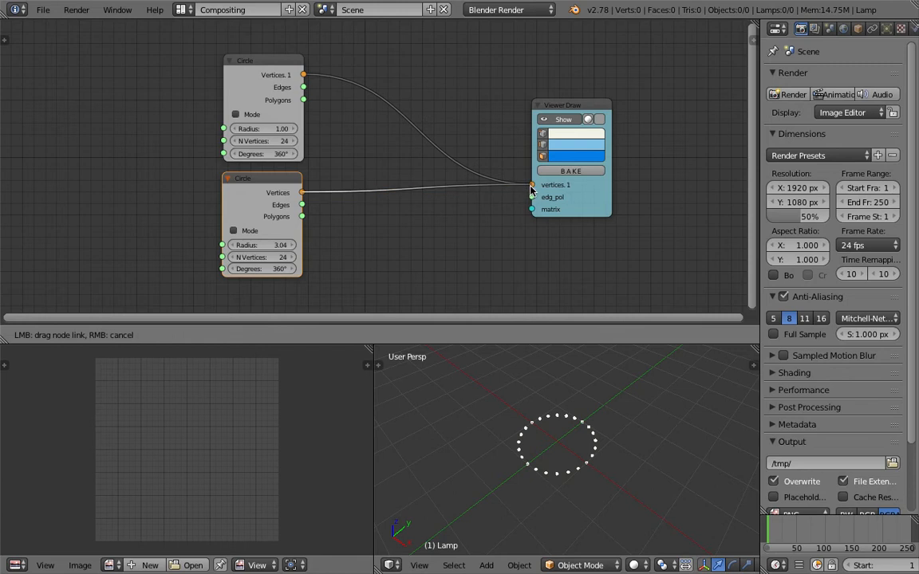
drag(531, 189, 531, 185)
key(ctrl+s)
click(581, 431)
middle_drag(581, 431, 606, 421)
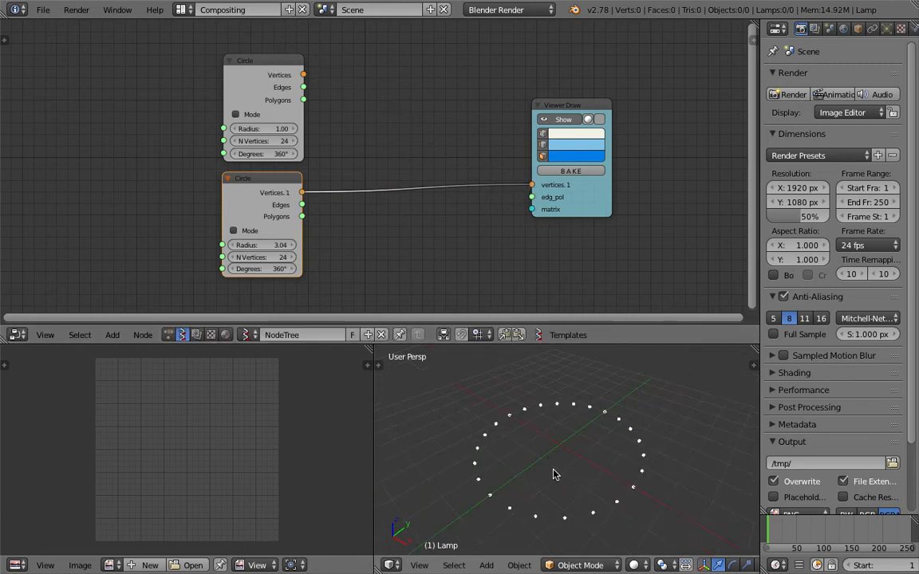
Add a List Zip node between the two Circle nodes and the Viewer Draw node.
middle_drag(408, 119, 374, 120)
key(ctrl+a)
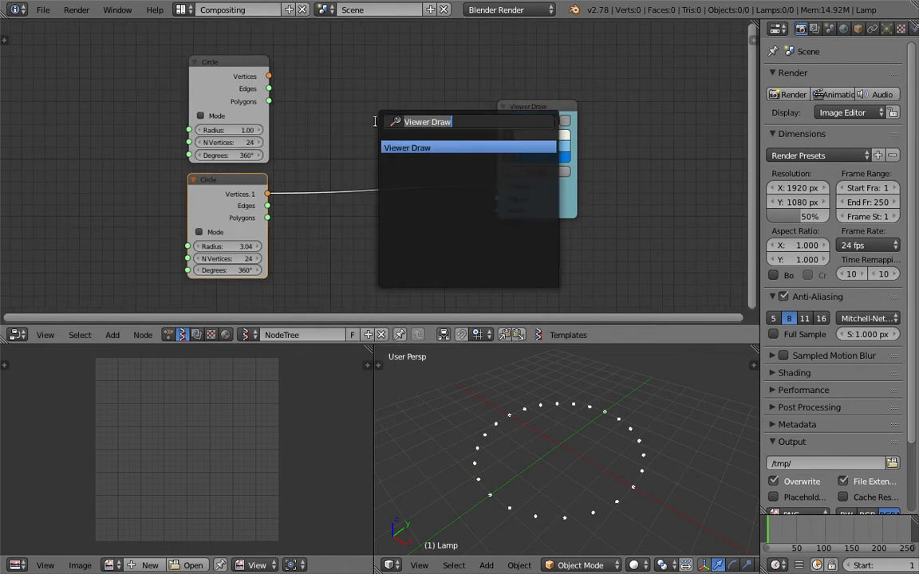
text(list)
key(Down)
key(Return)
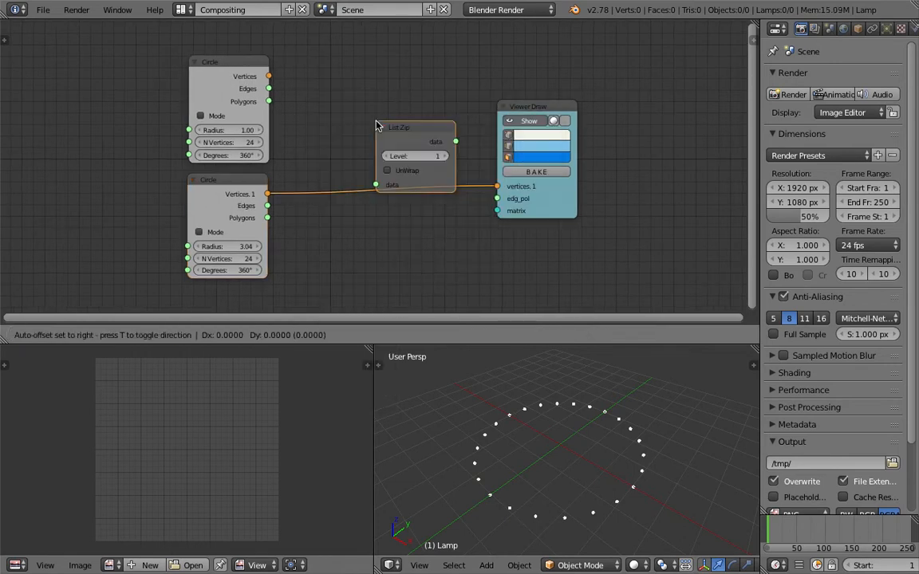
click(356, 97)
Link both Circles' Vertices outputs to List Zip's data inputs, and List Zip's data output to Viewer Draw's vertices.
drag(269, 76, 316, 101)
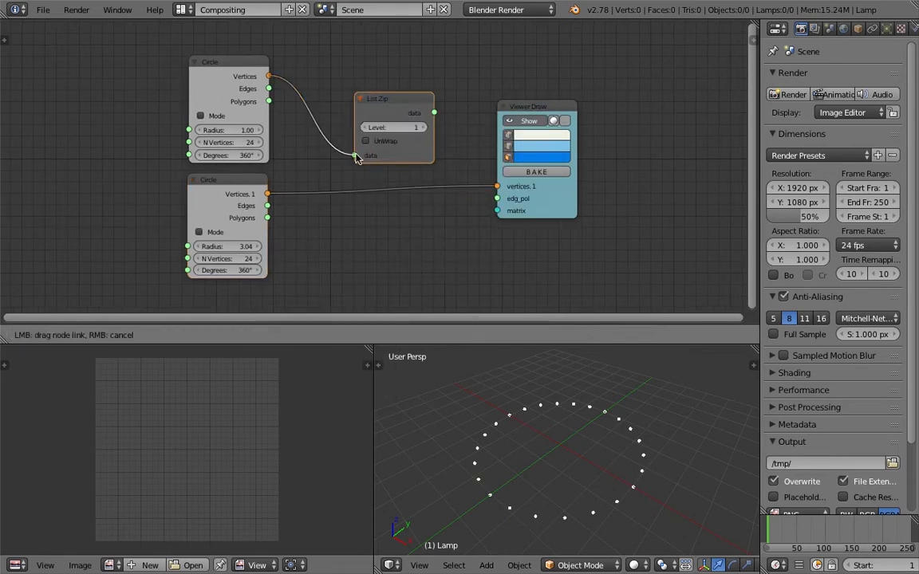
drag(357, 157, 355, 156)
drag(267, 194, 354, 168)
drag(434, 113, 498, 187)
middle_drag(598, 467, 603, 497)
mouse_move(545, 431)
middle_down()
mouse_move(520, 427)
mouse_move(594, 441)
middle_up()
Insert a UV Connection node between List Zip and Viewer Draw, linking its data output to Viewer Draw's edg_pol input.
drag(554, 205, 630, 201)
key(shift+a)
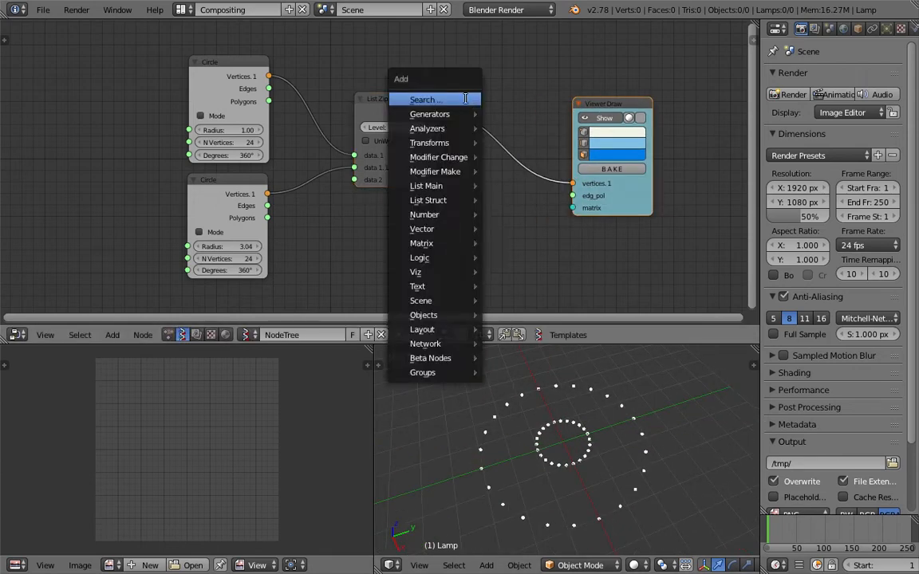
click(466, 100)
text(uv)
key(Return)
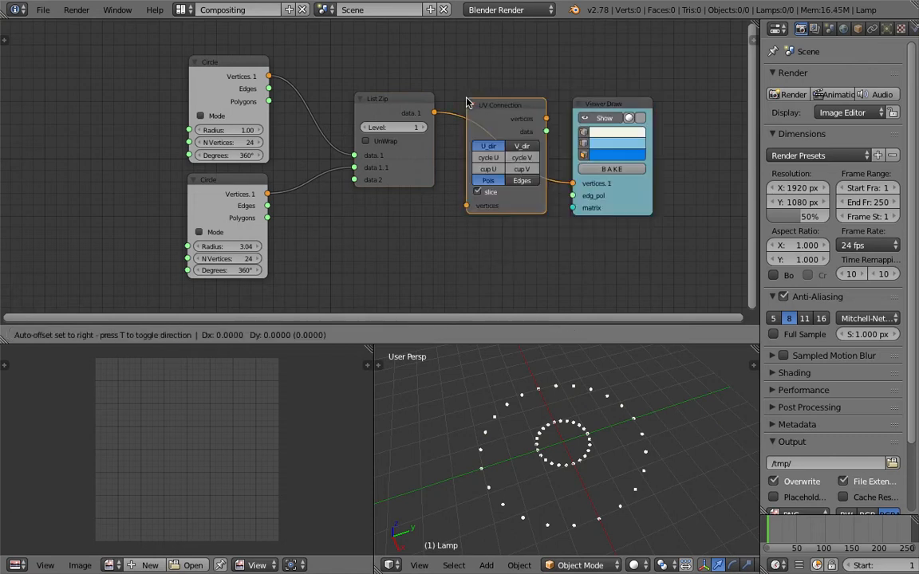
click(474, 107)
drag(559, 131, 606, 196)
middle_drag(591, 447, 643, 438)
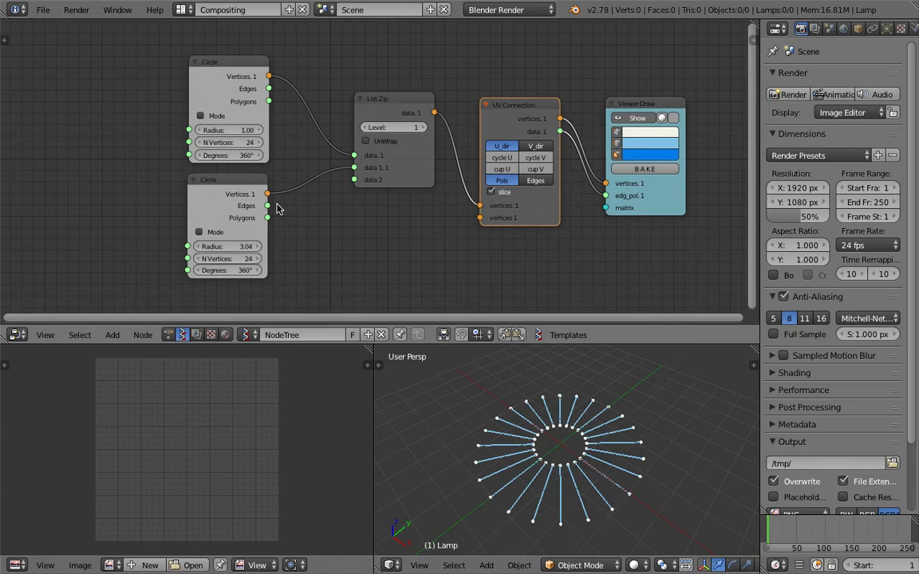
Set the lower Circle's Radius to 2.50 and the upper Circle's Radius to 0.82, and save the file.
drag(228, 246, 217, 247)
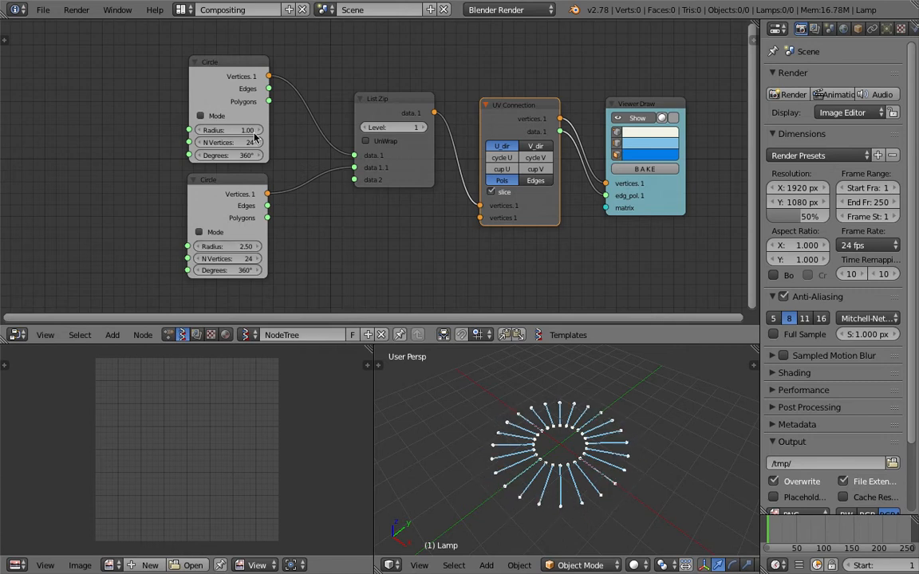
drag(227, 130, 220, 130)
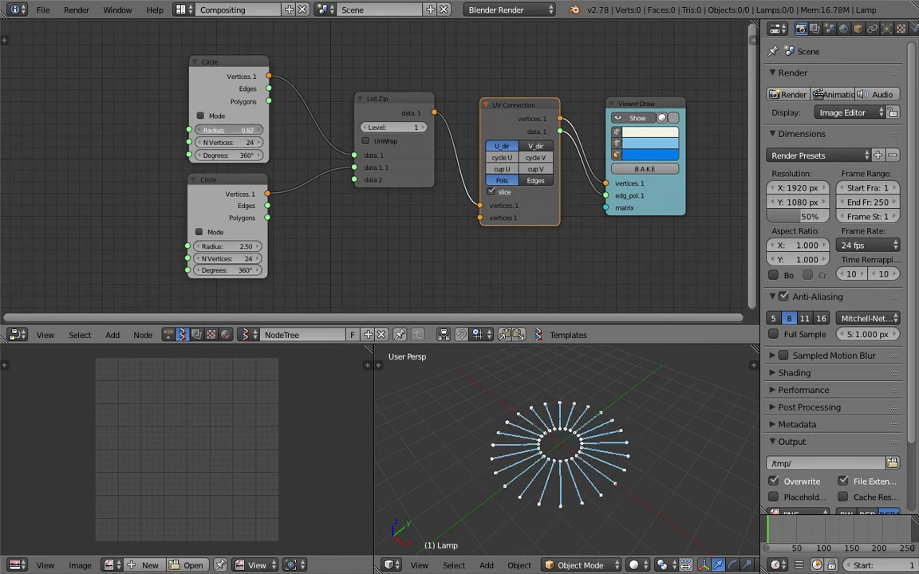
middle_drag(569, 463, 537, 470)
key(ctrl+s)
click(538, 469)
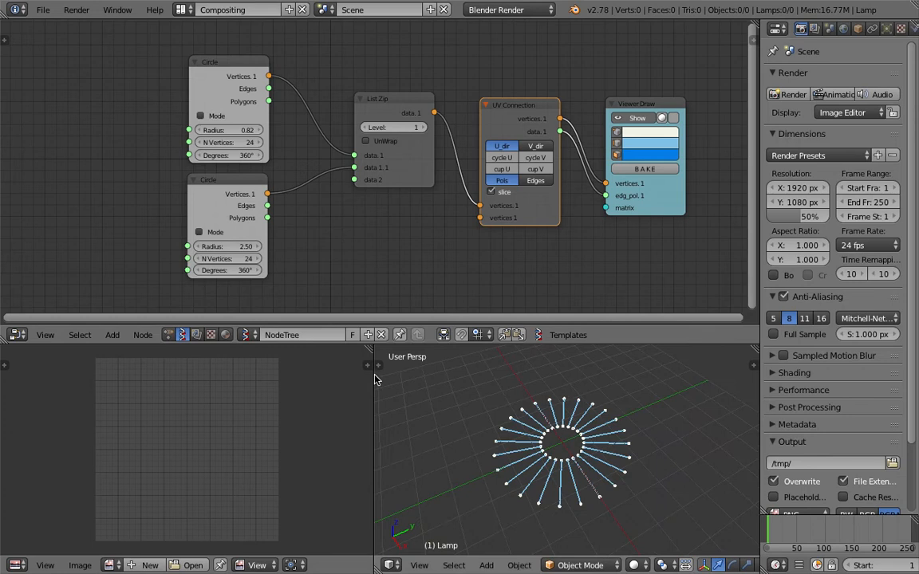
Enlarge the 3D viewport at the expense of the neighbouring image and node editors, and save the file.
drag(374, 380, 327, 376)
drag(465, 344, 470, 273)
scroll(511, 375, down, 2)
middle_drag(511, 383, 544, 383)
key(ctrl+s)
click(545, 383)
Examine the radial line arrangement from low and near-top angles, and save the file.
middle_drag(629, 384, 637, 363)
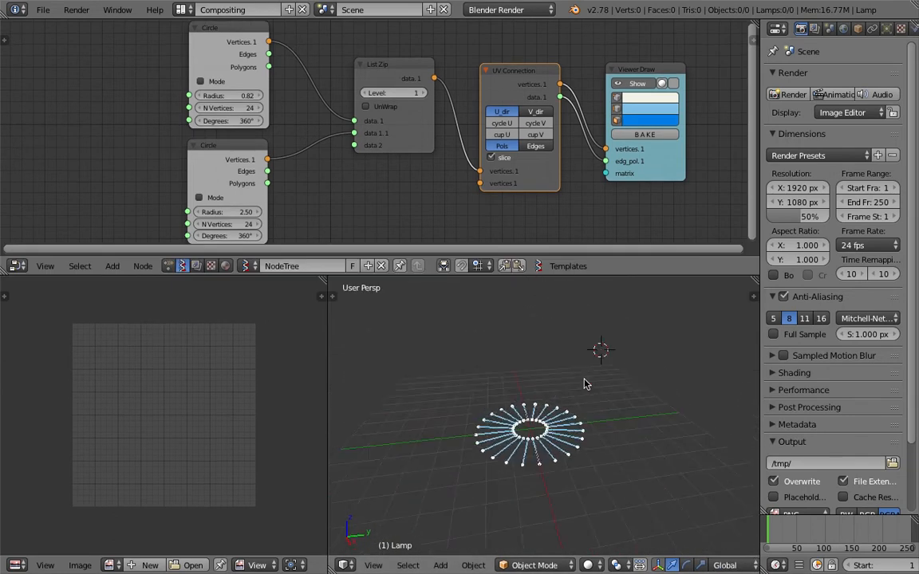
middle_drag(570, 408, 495, 361)
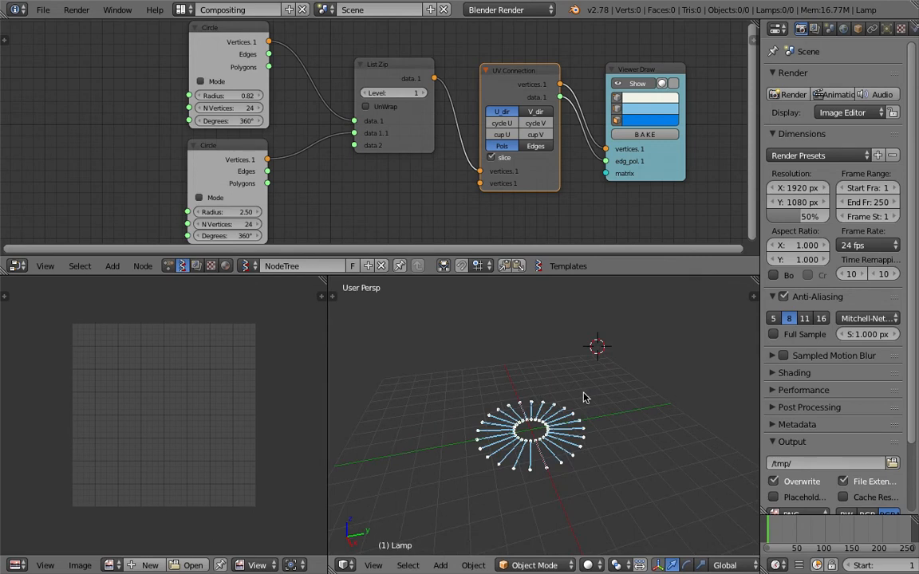
middle_drag(549, 417, 540, 466)
middle_drag(545, 424, 541, 417)
key(ctrl+s)
click(538, 411)
middle_drag(248, 194, 308, 189)
key(ctrl+s)
click(322, 194)
Add a Float node in front of the two Circle nodes with a value of 0.40.
middle_drag(198, 115, 201, 114)
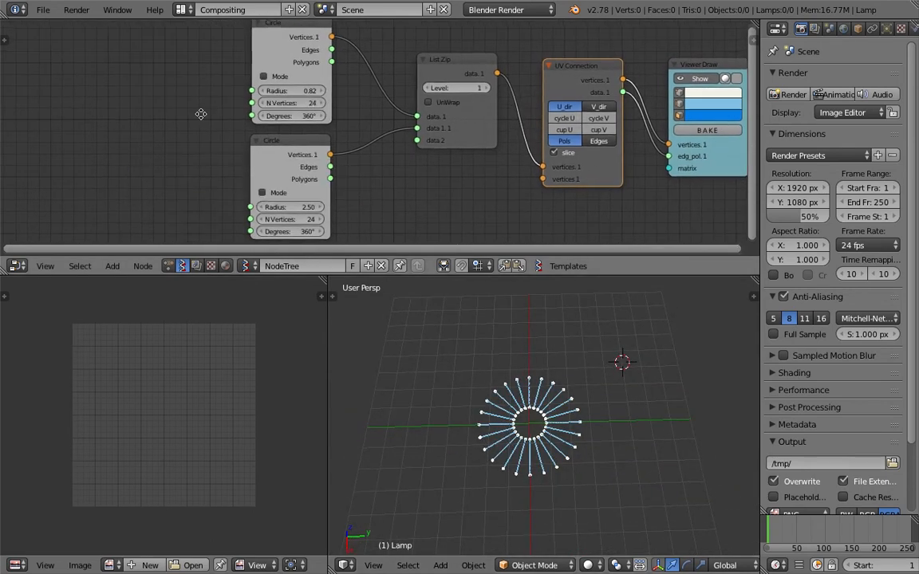
scroll(165, 108, down, 1)
key(ctrl+f)
text(float)
key(Down)
key(Return)
click(114, 122)
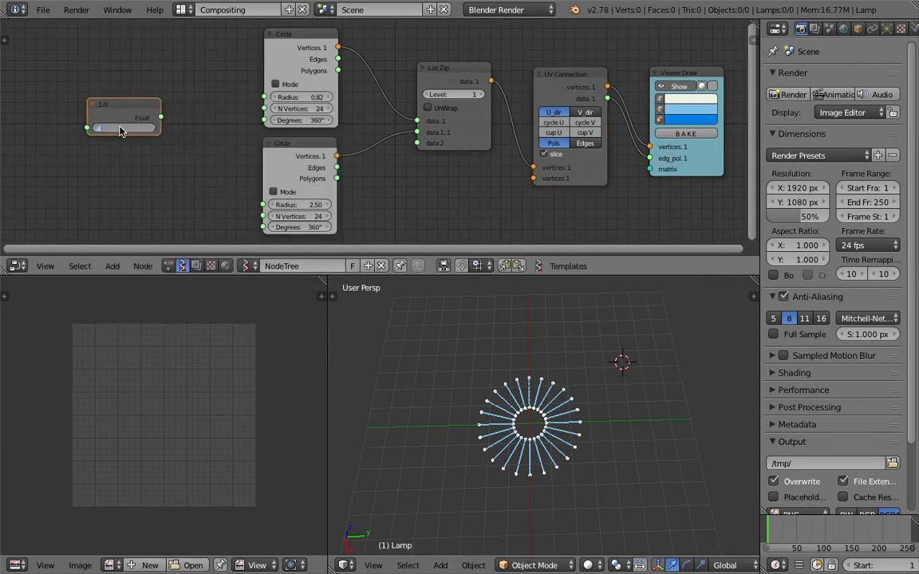
Link the Float node to both Circles' Radius inputs, and cut its link to the lower Circle.
drag(160, 117, 191, 149)
drag(258, 201, 264, 204)
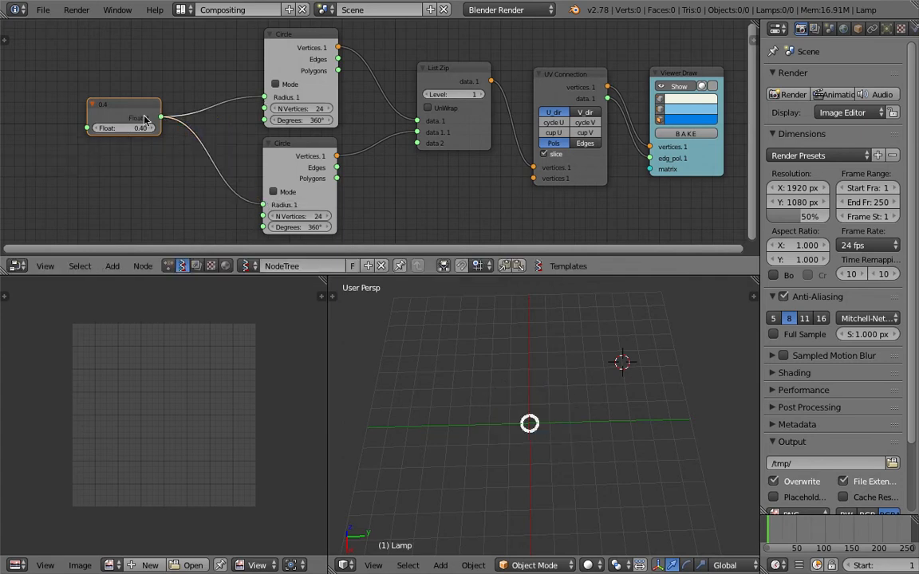
drag(128, 107, 114, 108)
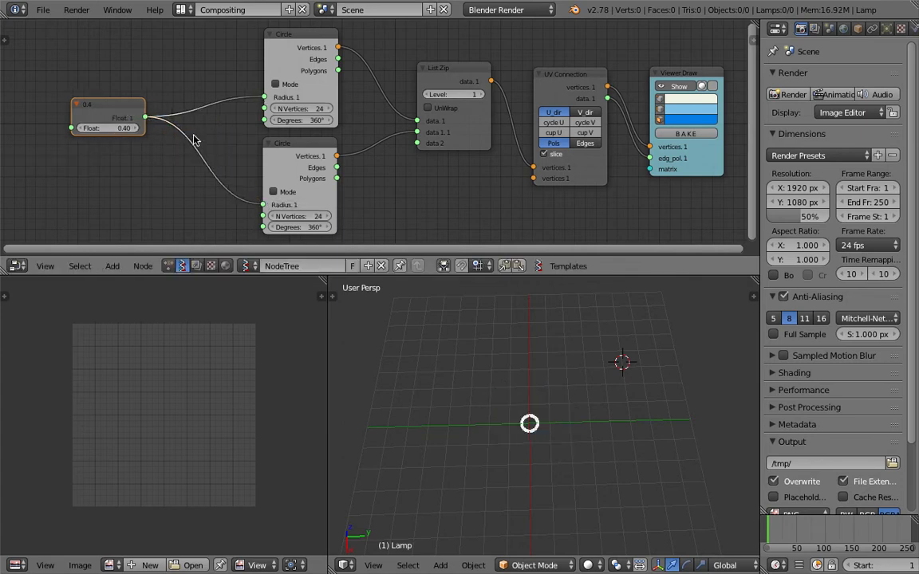
ctrl+drag(175, 120, 172, 154)
middle_drag(143, 166, 142, 160)
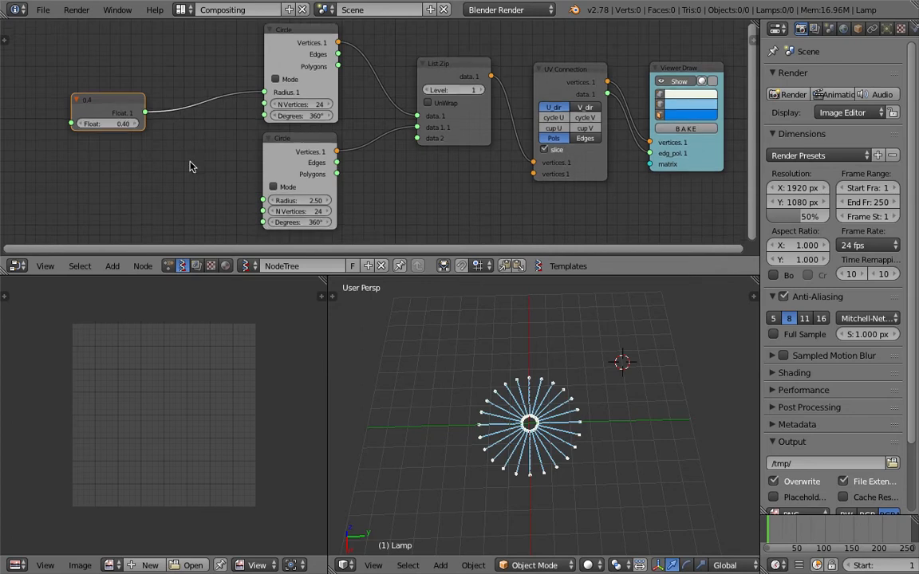
Add an Integer node below the Float node.
key(shift+a)
click(145, 164)
text(int)
key(Down)
key(Down)
key(Return)
click(131, 178)
Link the Integer node to both Circles' N Vertices inputs, set its value to 21, and save the file.
drag(144, 180, 177, 166)
drag(267, 104, 265, 105)
text(23)
key(Return)
drag(144, 180, 262, 212)
mouse_move(130, 191)
mouse_down()
mouse_move(171, 191)
mouse_move(115, 191)
mouse_up()
middle_drag(172, 123, 182, 112)
key(ctrl+s)
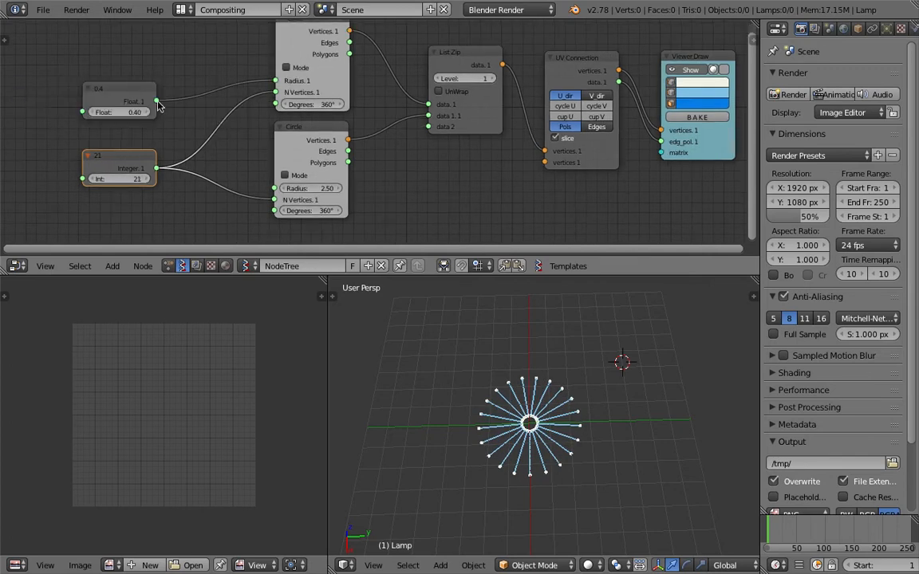
click(182, 114)
Move the Float node away from the Circles, save the file, and delete the Float node.
drag(137, 109, 119, 101)
middle_drag(198, 138, 305, 140)
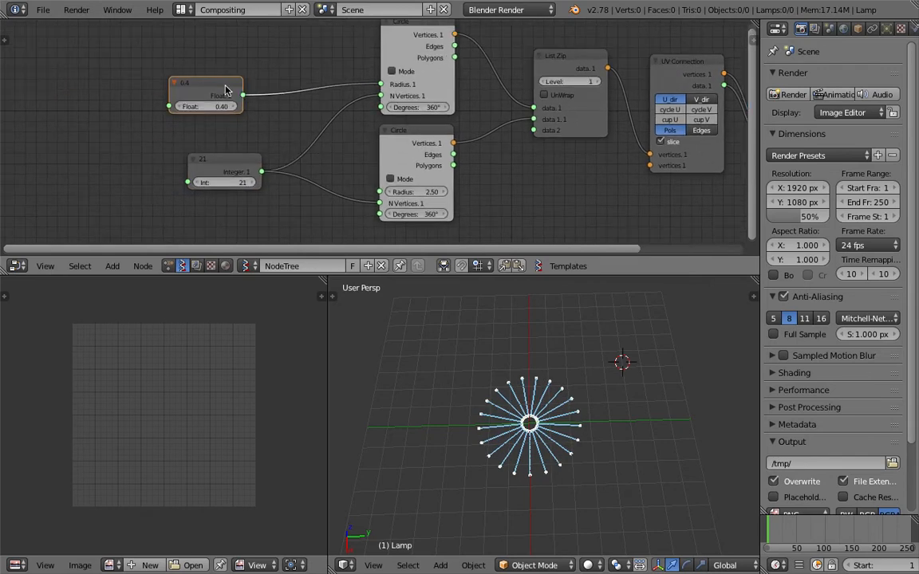
drag(226, 85, 134, 99)
key(ctrl+s)
click(127, 102)
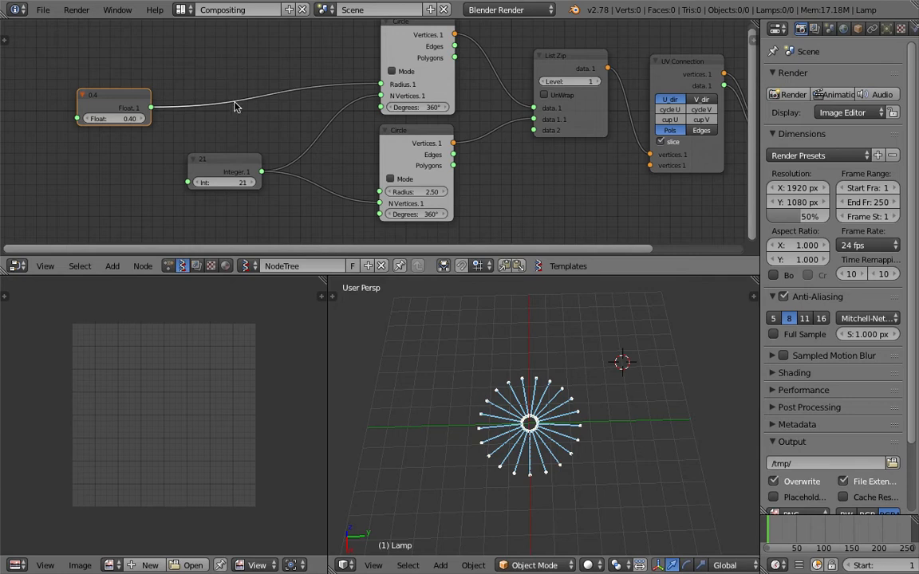
key(x)
Set the upper Circle's Radius to 0.70 and the lower Circle's Radius to 2.65, and save the file.
drag(416, 84, 409, 84)
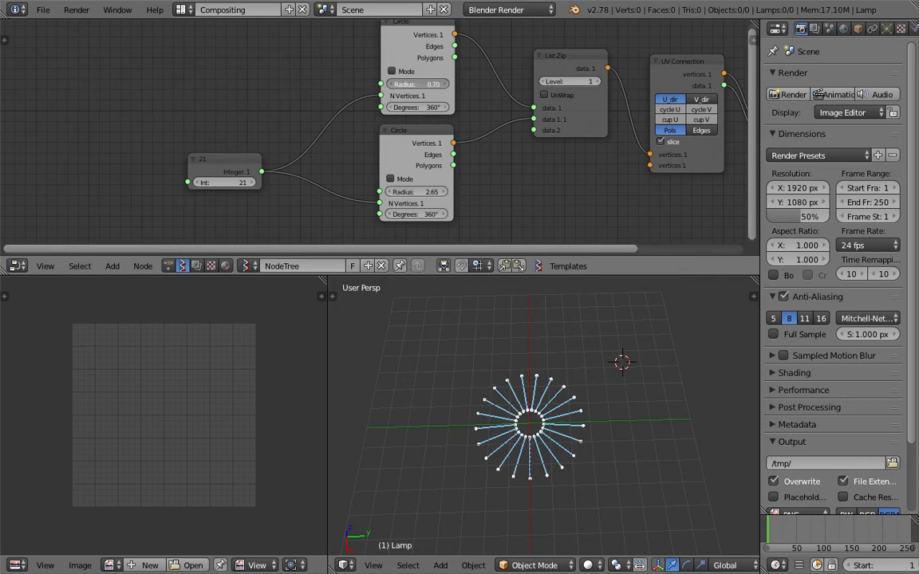
middle_drag(405, 84, 338, 86)
key(ctrl+s)
click(337, 87)
scroll(414, 165, down, 2)
middle_drag(414, 164, 363, 169)
key(ctrl+s)
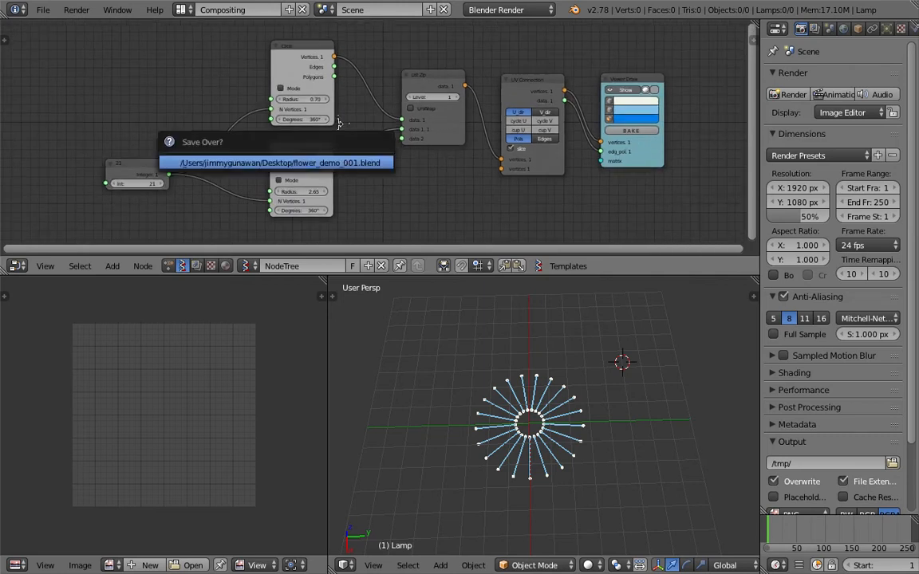
Move the Integer node and the lower Circle node away from the List Zip node, and save the file.
middle_drag(284, 84, 266, 99)
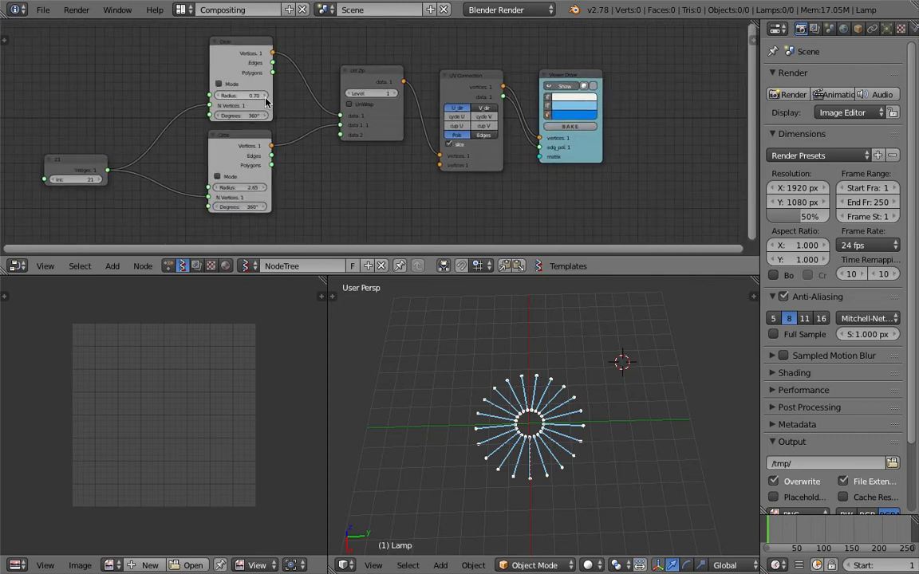
middle_drag(510, 351, 581, 440)
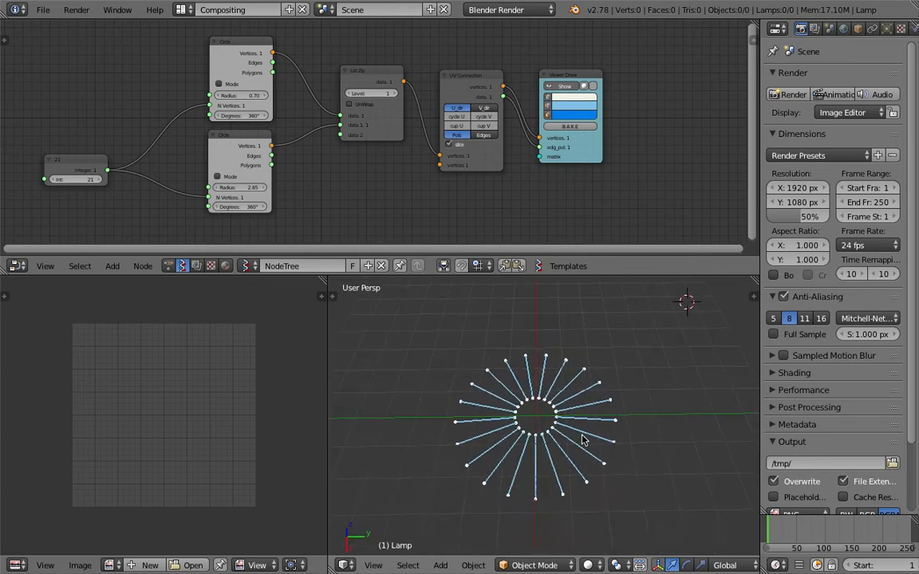
middle_drag(152, 191, 216, 123)
drag(178, 116, 140, 126)
key(ctrl+s)
click(140, 126)
middle_drag(184, 159, 159, 180)
drag(283, 131, 229, 166)
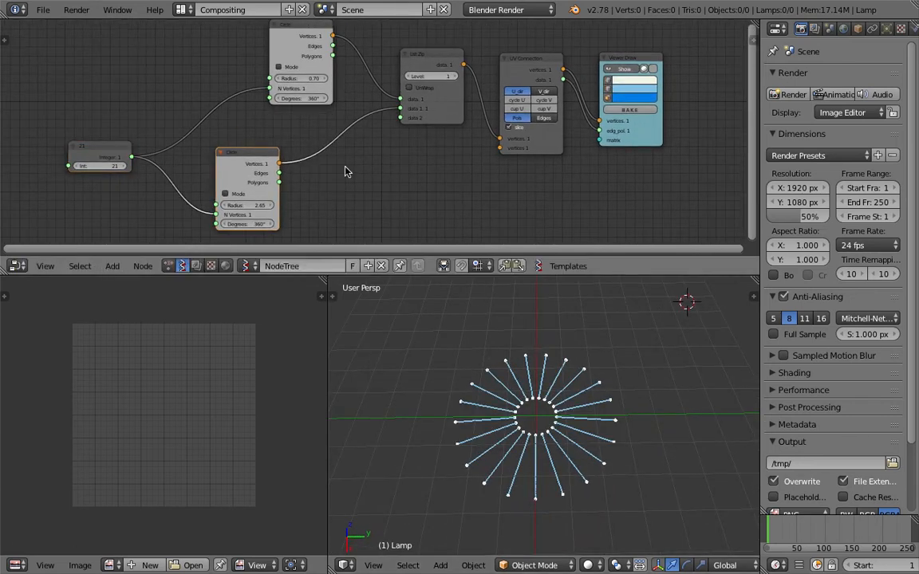
Insert a Vector Math MK2 node between the lower Circle and List Zip, and set its function to Add.
key(shift+a)
click(344, 168)
text(vector m)
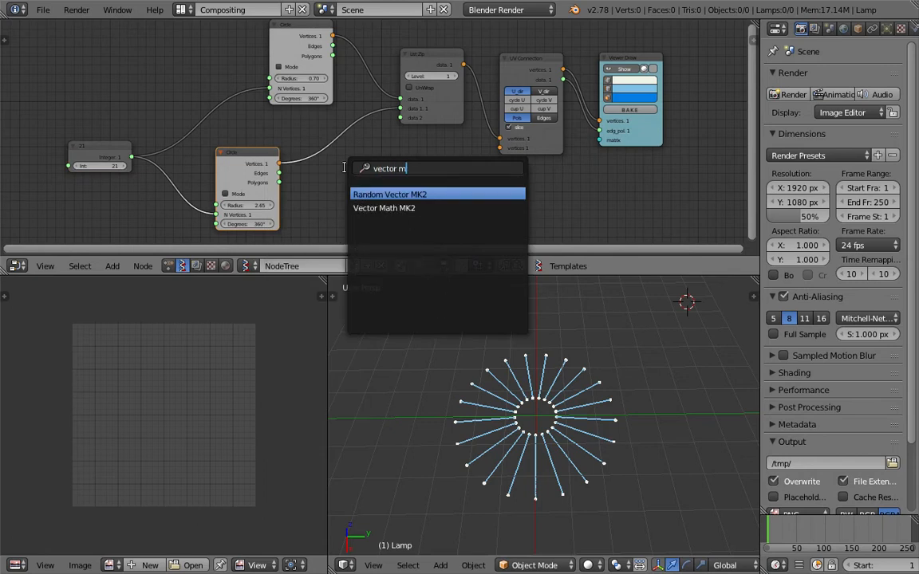
click(383, 207)
click(347, 171)
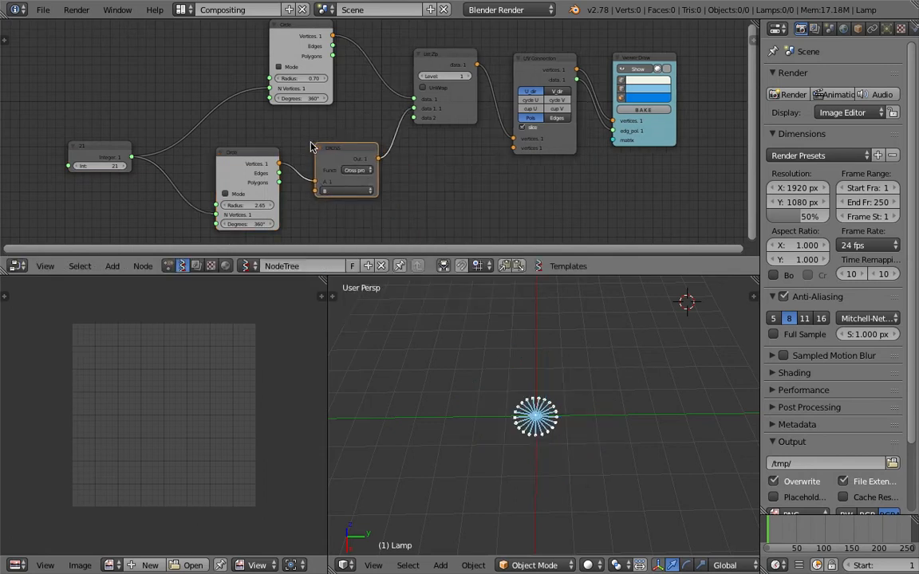
click(347, 172)
click(370, 204)
scroll(363, 179, up, 2)
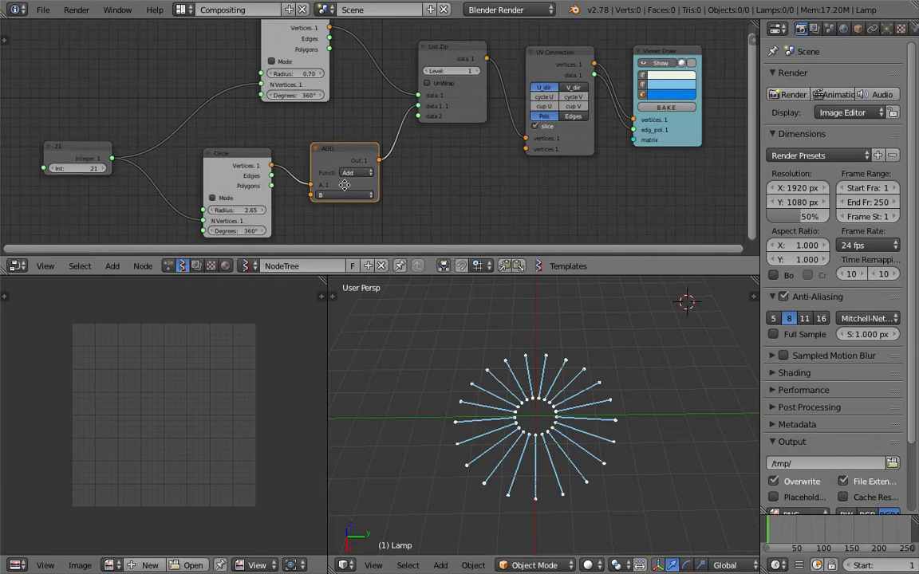
Add a Vector In node, link its Vectors output to the Add node's B input, and place it below the Integer node.
key(shift+a)
click(455, 199)
text(vec)
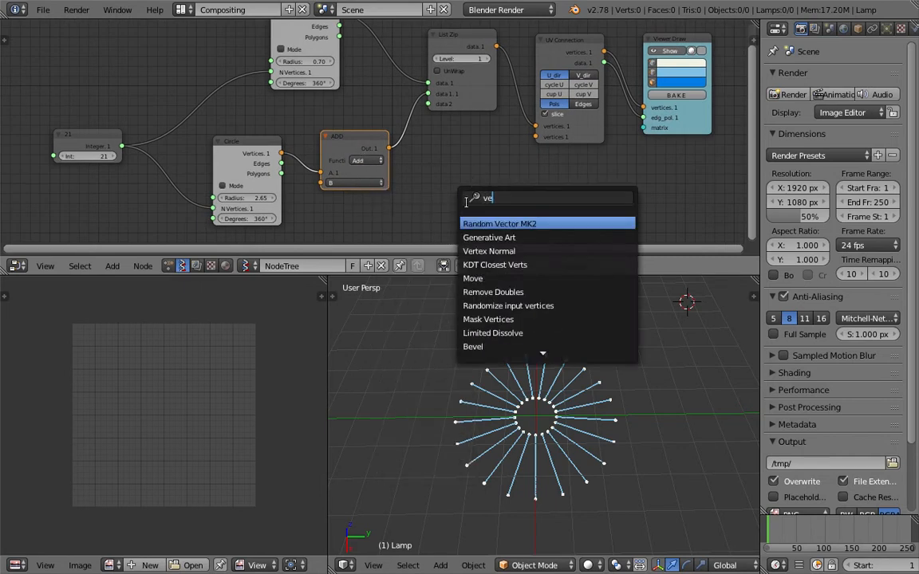
click(481, 236)
click(339, 216)
middle_drag(339, 219, 352, 195)
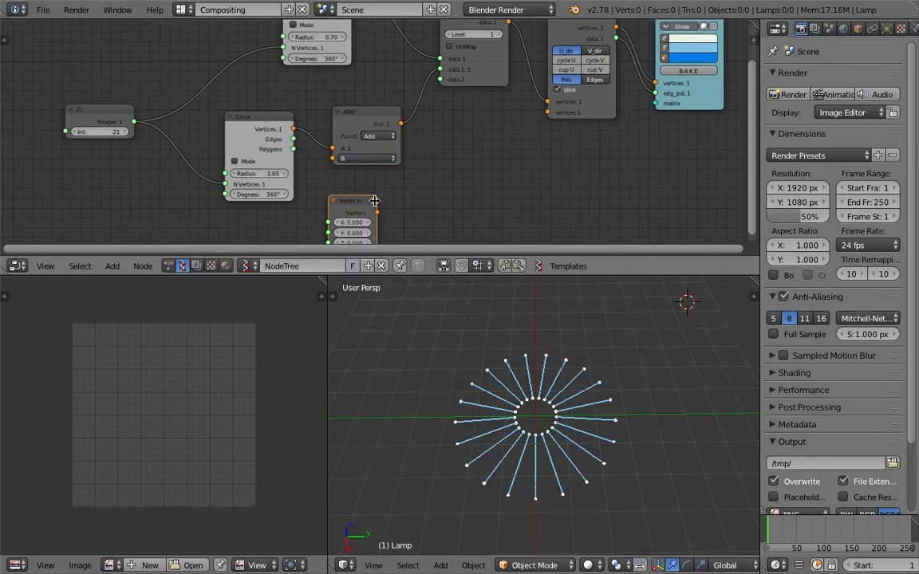
drag(377, 212, 372, 189)
drag(333, 159, 334, 159)
drag(351, 204, 140, 169)
Set the Vector In node's Z value to 1.320 and save the file.
drag(139, 208, 266, 209)
middle_drag(507, 385, 514, 335)
drag(139, 208, 89, 209)
key(ctrl+s)
click(141, 208)
Set the Integer node's value to 13 and save the file.
drag(107, 131, 56, 131)
middle_drag(504, 359, 524, 422)
key(ctrl+s)
click(523, 416)
mouse_move(104, 131)
mouse_down()
mouse_move(83, 131)
mouse_move(128, 131)
mouse_move(102, 117)
mouse_up()
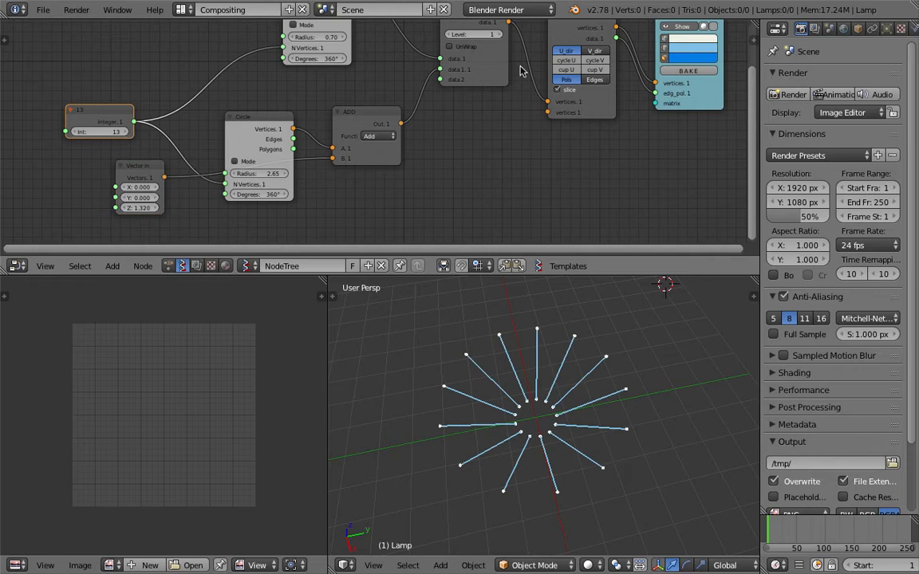
Try the value 3 in the Integer node, set it to 14, and save the file.
key(n)
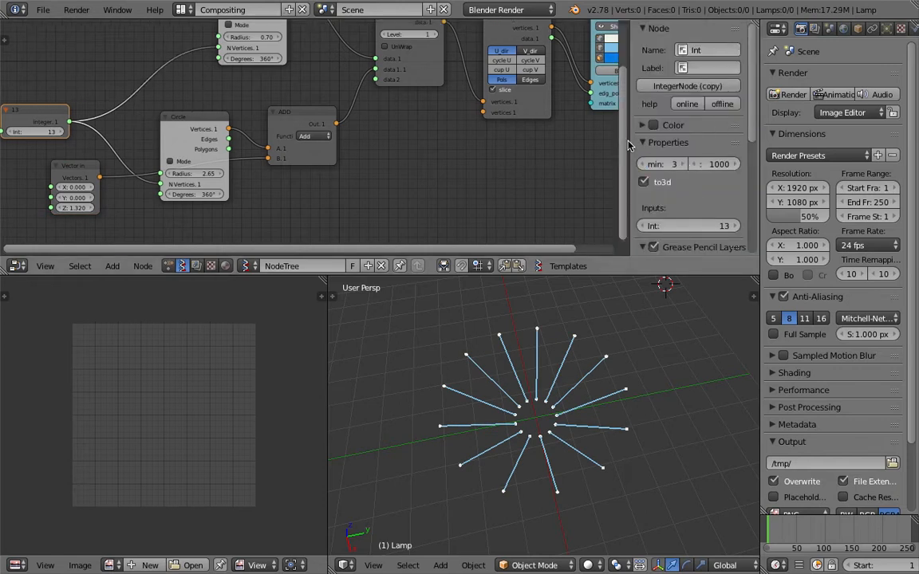
key(n)
drag(114, 133, 80, 133)
middle_drag(619, 365, 562, 331)
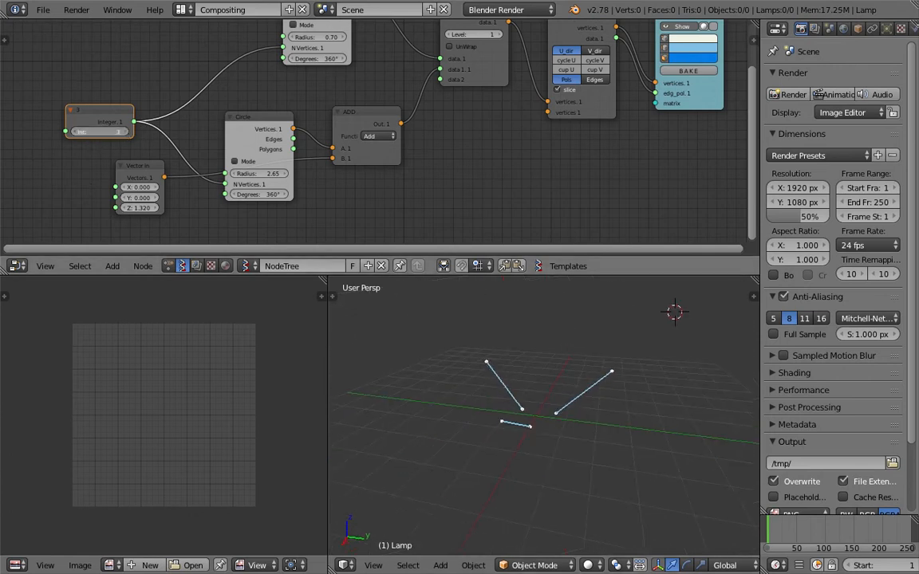
drag(101, 134, 139, 134)
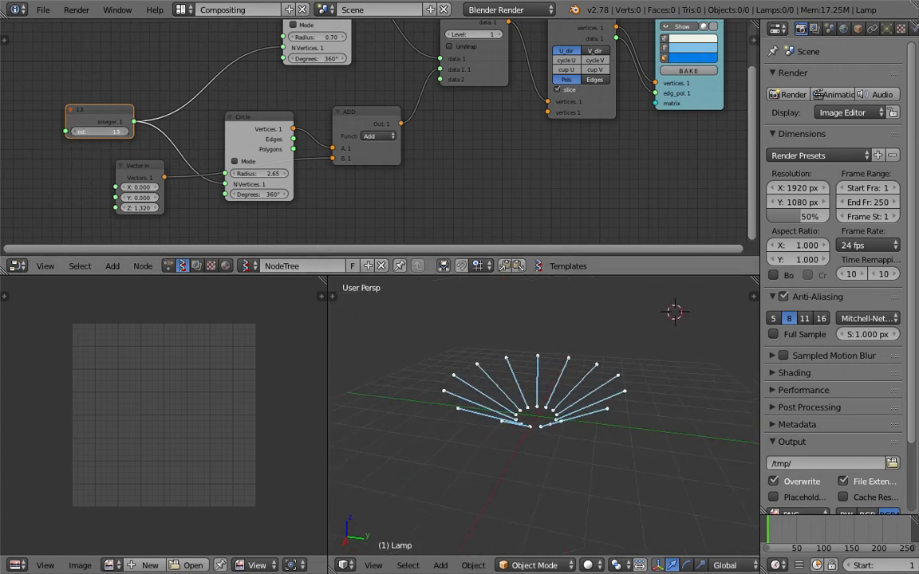
middle_drag(506, 389, 490, 365)
middle_drag(570, 154, 459, 205)
key(ctrl+s)
click(458, 203)
Spread out the Viewer Draw and UV Connection nodes, enlarge the node editor, and save the file.
drag(531, 163, 637, 153)
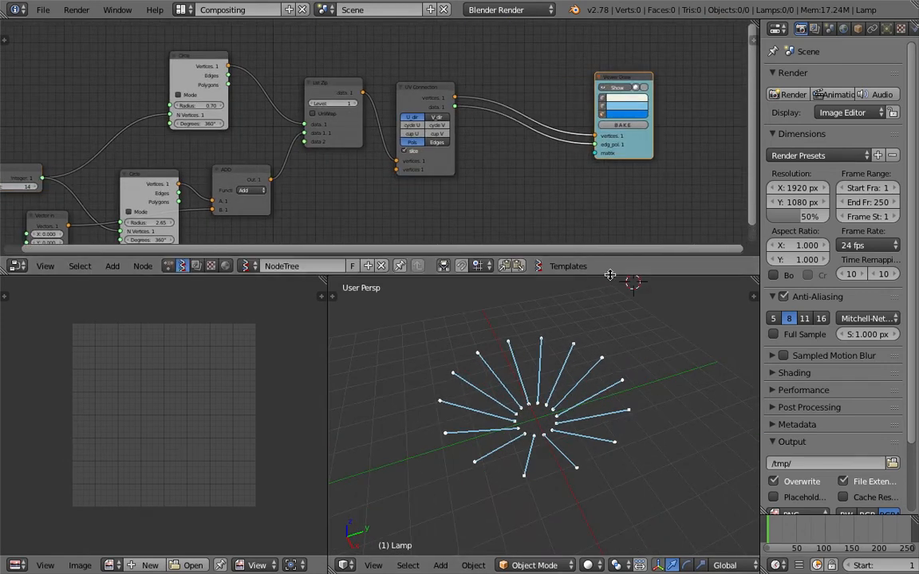
drag(609, 276, 609, 353)
middle_drag(452, 211, 470, 177)
key(ctrl+s)
click(449, 153)
drag(448, 89, 464, 70)
key(ctrl+s)
click(462, 70)
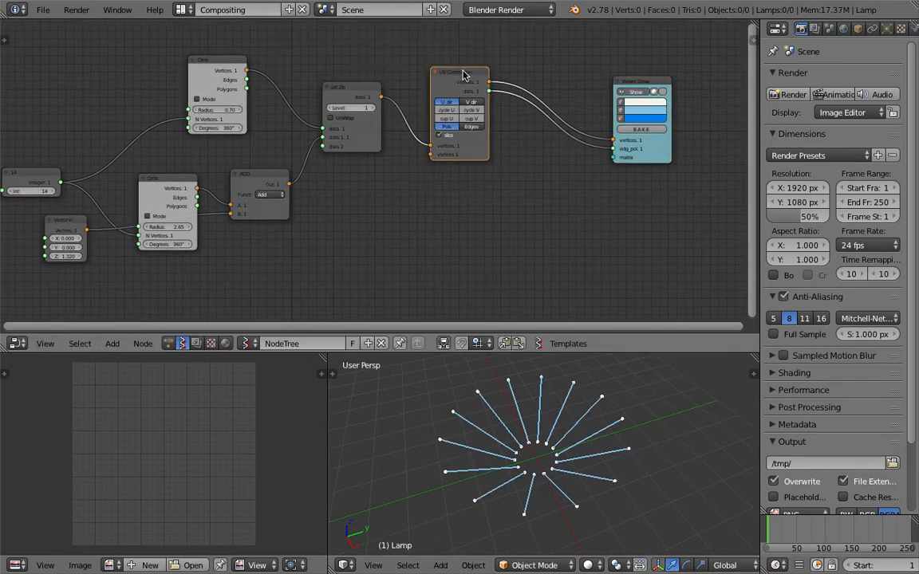
Narrow the properties editor and move the Viewer Draw node further away from the UV Connection node.
click(639, 152)
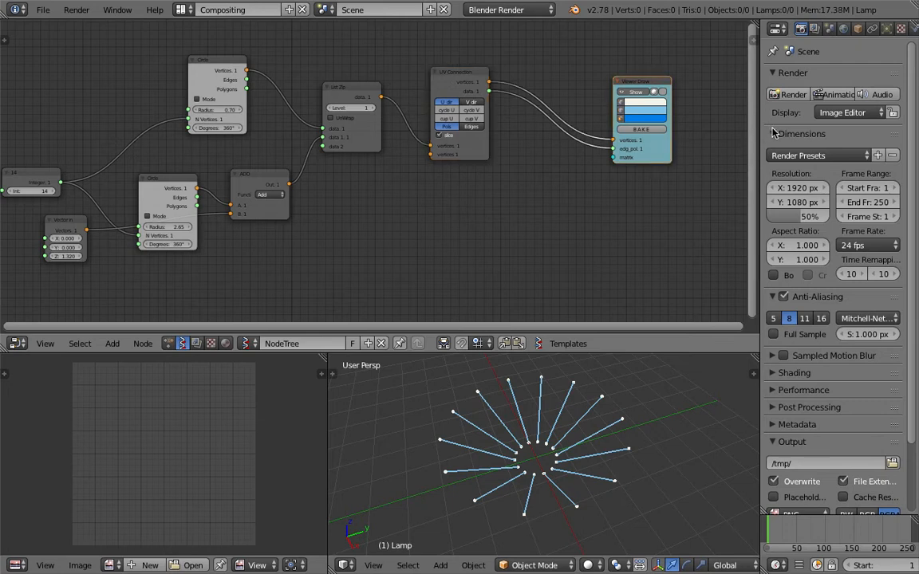
drag(760, 125, 802, 127)
middle_drag(558, 379, 518, 308)
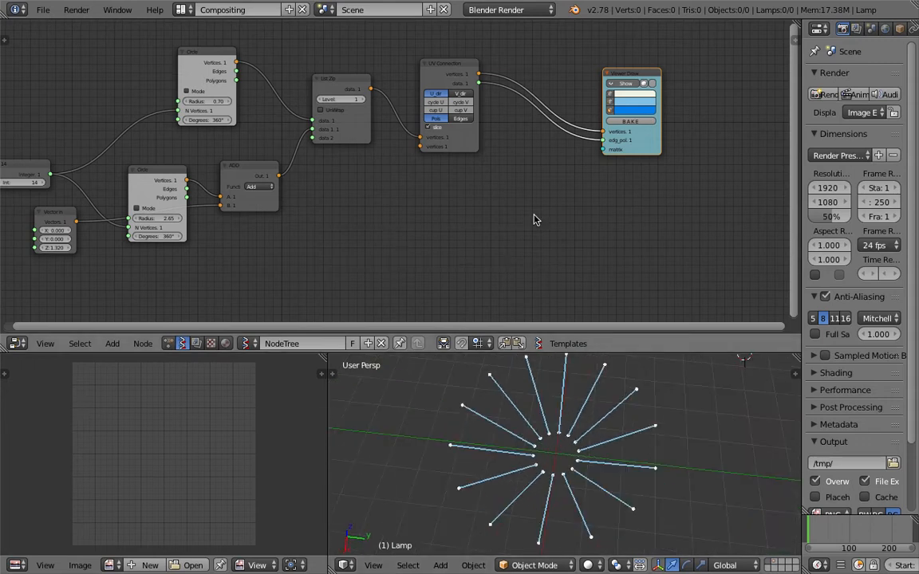
middle_drag(536, 220, 518, 226)
drag(610, 153, 655, 146)
middle_drag(654, 146, 596, 241)
Add a Skin Mesher node unconnected above Viewer Draw, and move the Viewer Draw node below it.
key(shift+a)
click(510, 121)
text(skin)
key(Return)
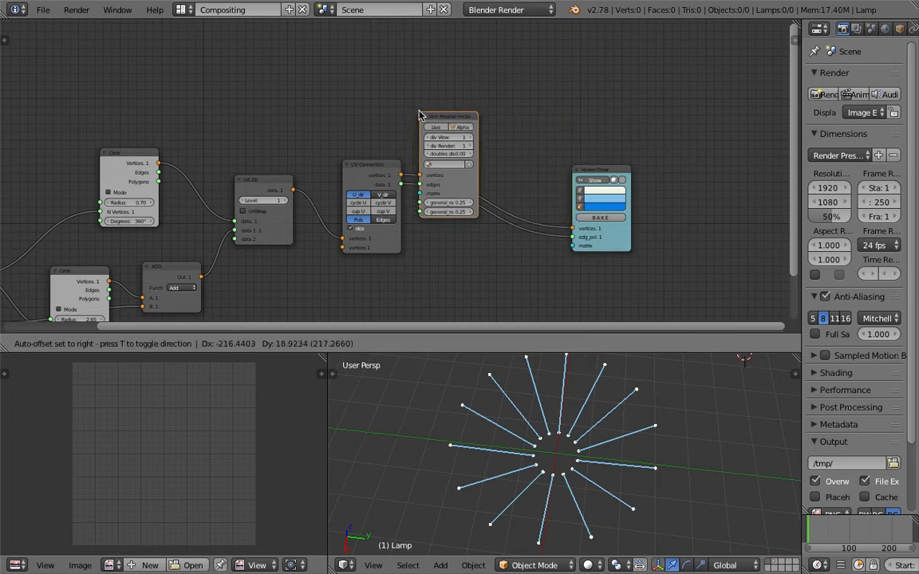
click(538, 64)
drag(600, 207, 573, 224)
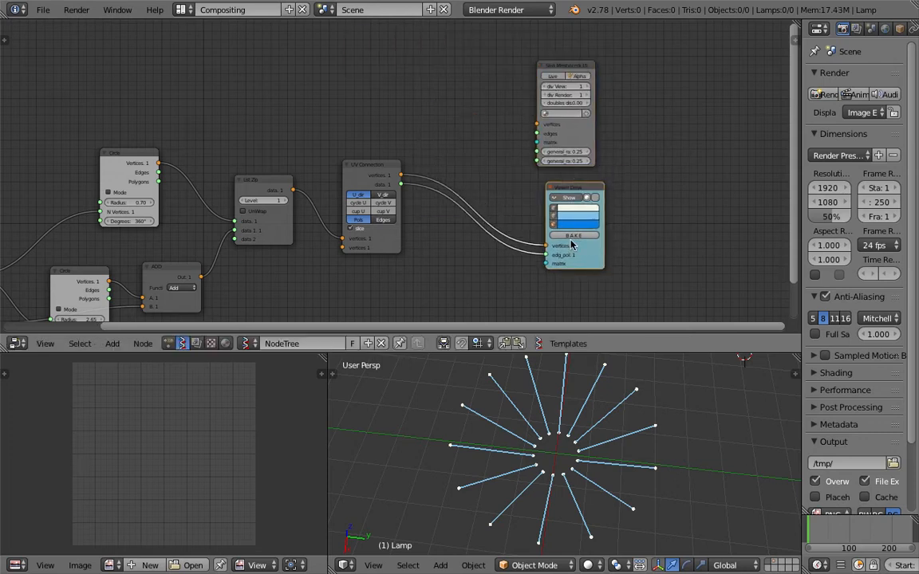
Save the file and move the Skin Mesher node further away from the Viewer Draw node.
middle_drag(612, 420, 582, 425)
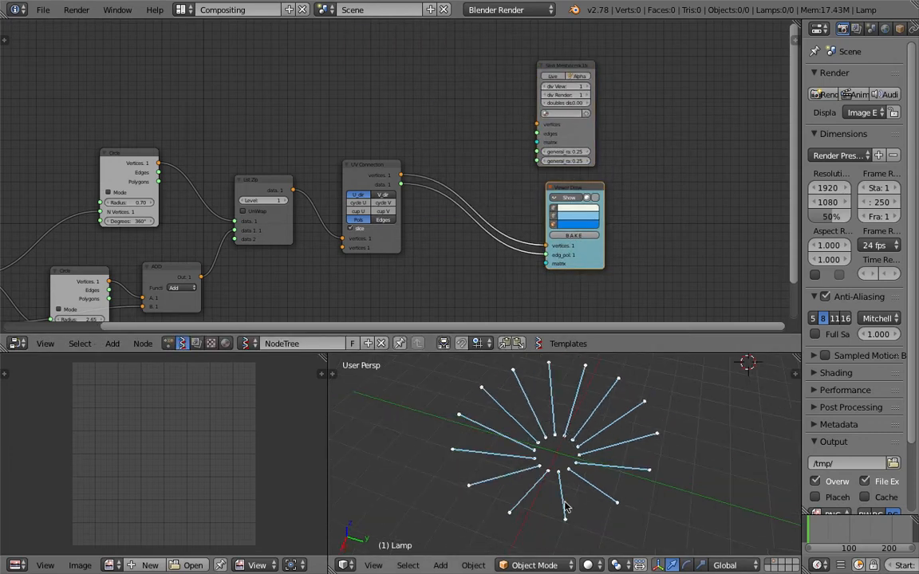
middle_drag(459, 223, 451, 220)
key(ctrl+s)
click(452, 220)
drag(579, 120, 609, 112)
scroll(549, 137, up, 2)
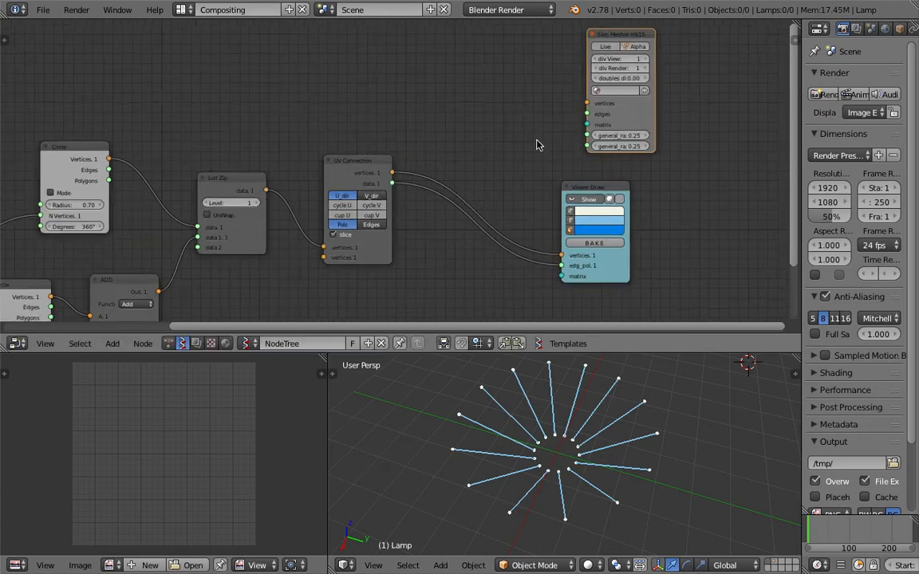
middle_drag(538, 146, 534, 132)
middle_drag(594, 423, 596, 468)
Add a Mesh Join node, route UV Connection's vertices and data through it into Viewer Draw, and save the file.
key(shift+a)
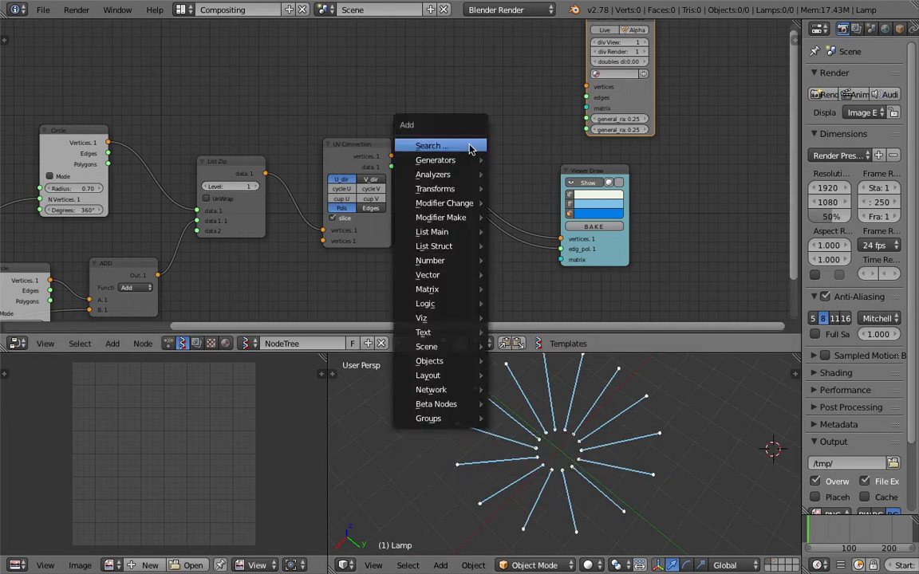
click(469, 145)
text(join)
key(Return)
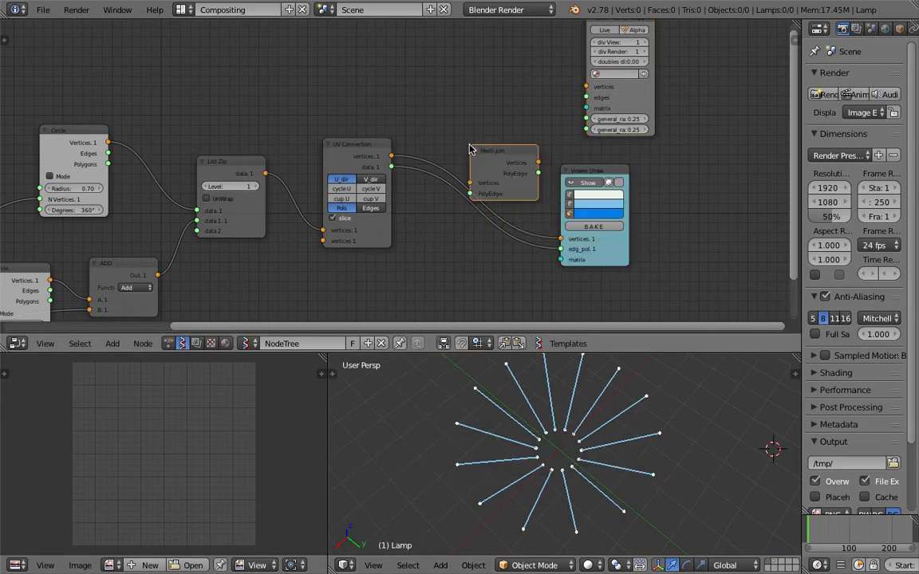
click(436, 139)
drag(391, 166, 436, 183)
drag(504, 162, 561, 249)
middle_drag(610, 478, 610, 443)
key(ctrl+s)
click(610, 443)
Bake the Viewer Draw mesh, move the baked object to test that it is joined, and delete it.
click(609, 228)
right_click(599, 423)
scroll(599, 423, down, 4)
key(g)
click(478, 407)
key(x)
click(482, 405)
Link Mesh Join's Vertices and PolyEdge outputs to the Skin Mesher's vertices and edges, and turn on its Live option.
drag(505, 152, 586, 86)
drag(578, 100, 586, 97)
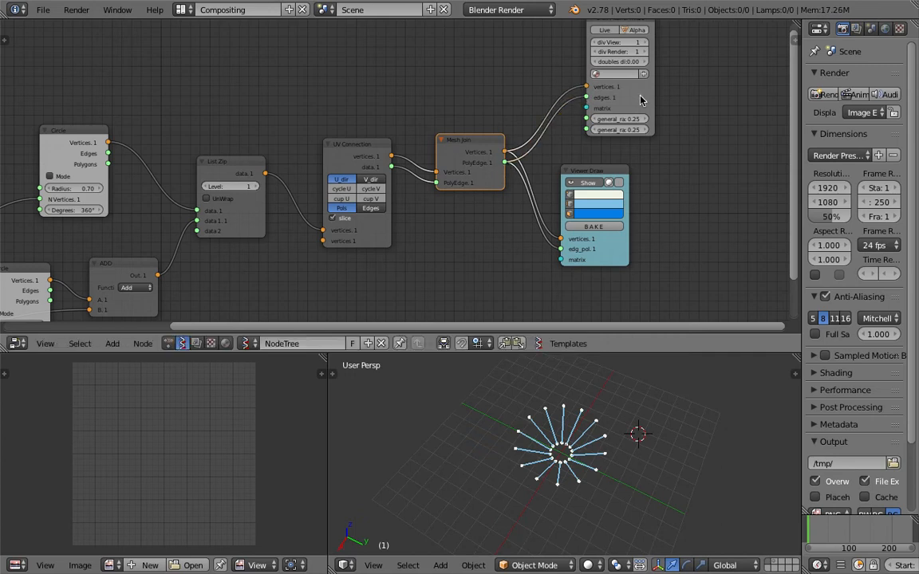
drag(638, 114, 679, 124)
click(644, 40)
scroll(630, 430, up, 5)
middle_drag(627, 409, 600, 459)
scroll(599, 460, down, 2)
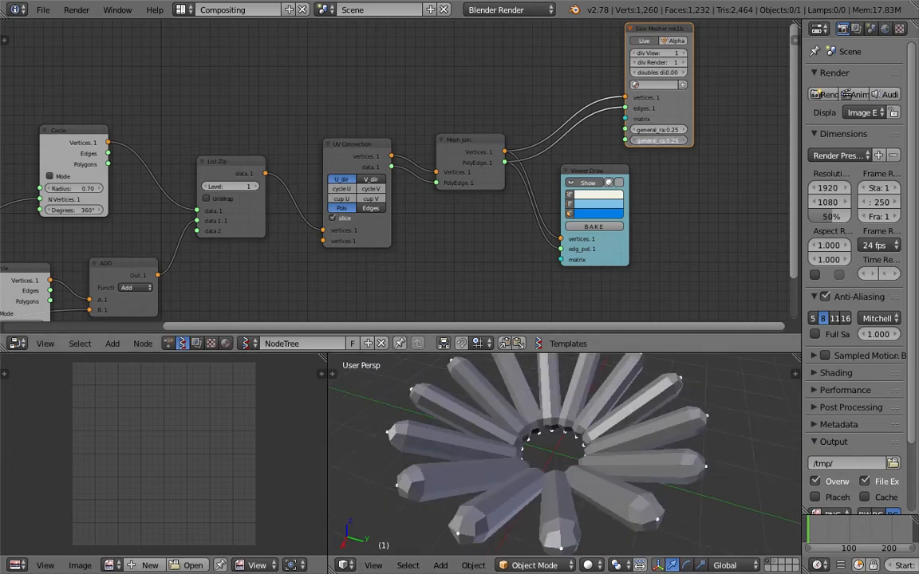
Set the Skin Mesher's second general radius to 0.13 and enlarge the 3D view.
drag(659, 141, 641, 141)
middle_drag(687, 375, 632, 502)
drag(562, 354, 563, 253)
middle_drag(601, 427, 670, 391)
Delete the Grease Pencil layer holding the arch sketched beside the flower in the 3D view.
scroll(653, 373, down, 3)
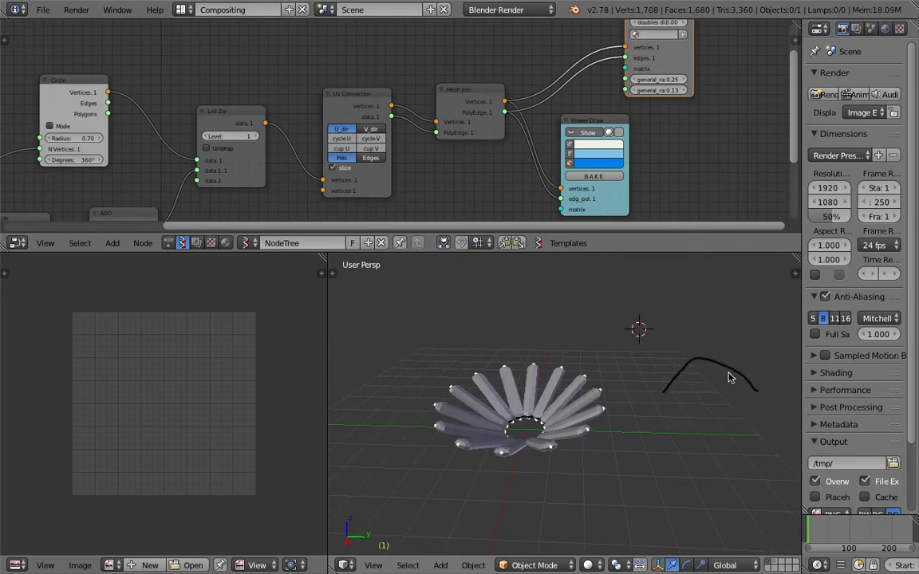
middle_drag(744, 397, 688, 396)
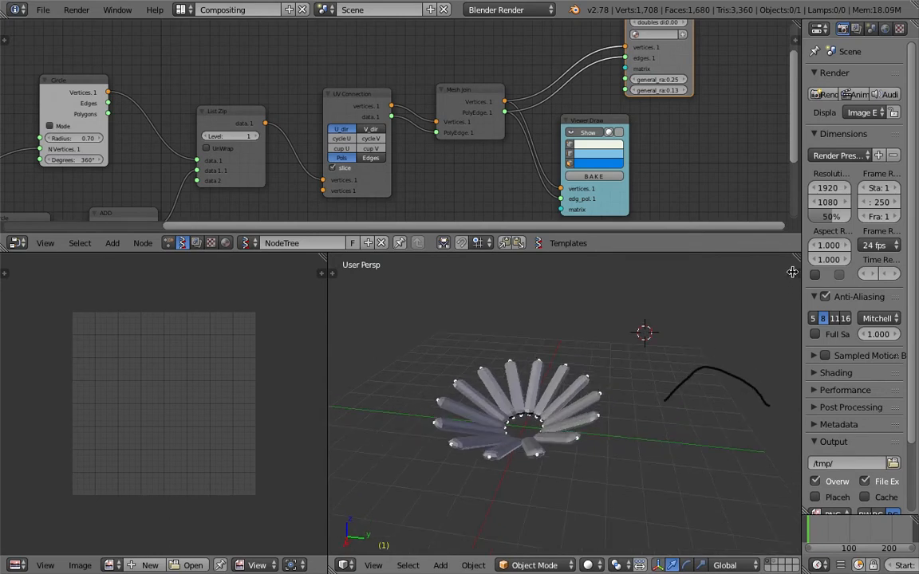
click(792, 272)
click(768, 333)
mouse_move(514, 392)
shift+middle_down()
mouse_move(558, 380)
mouse_move(547, 405)
shift+middle_up()
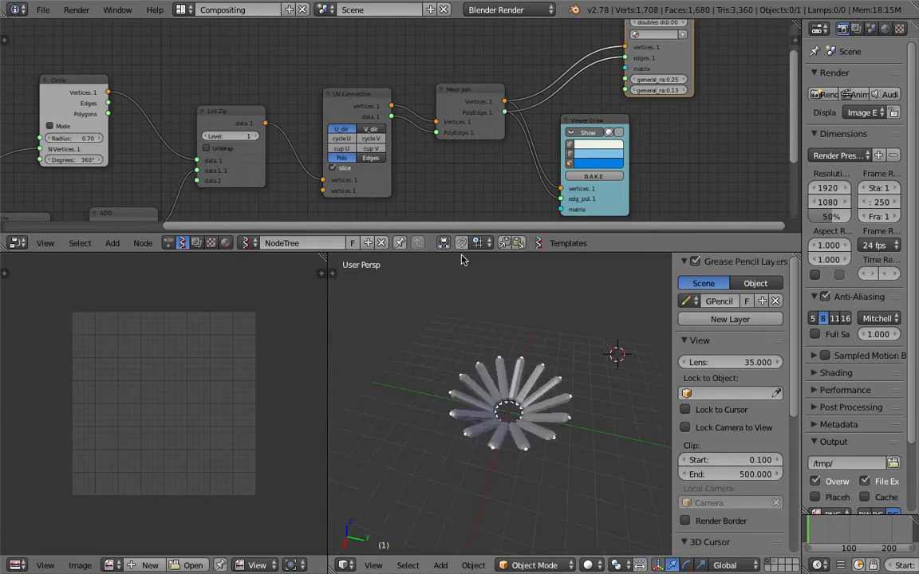
Add a 3pt Arc node above the UV Connection node.
middle_drag(342, 68, 338, 143)
key(shift+a)
click(339, 139)
text(arc)
click(359, 162)
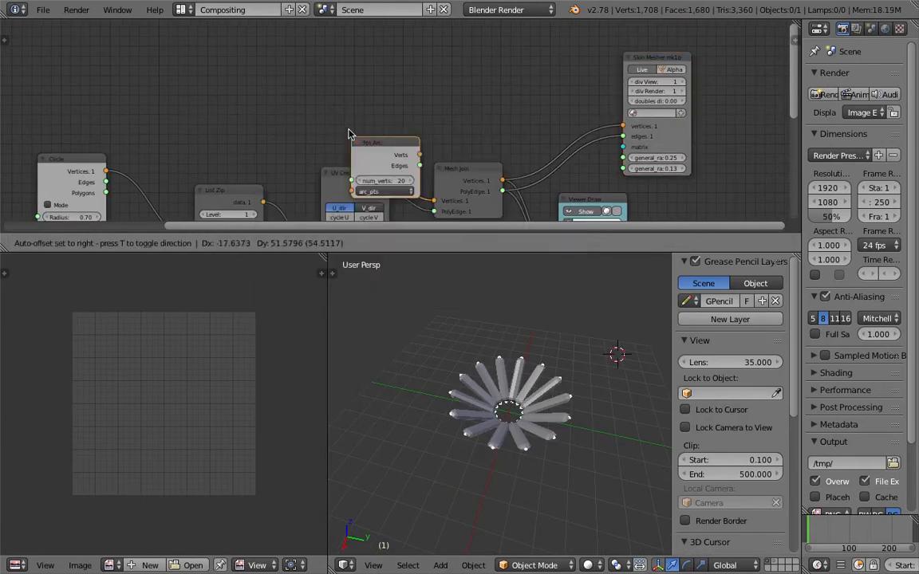
click(341, 89)
Enlarge the node editor and move the 3pt Arc node clear of the nodes below it.
drag(427, 252, 427, 287)
middle_drag(416, 124, 401, 79)
drag(522, 286, 536, 362)
drag(361, 102, 367, 82)
middle_drag(366, 82, 363, 127)
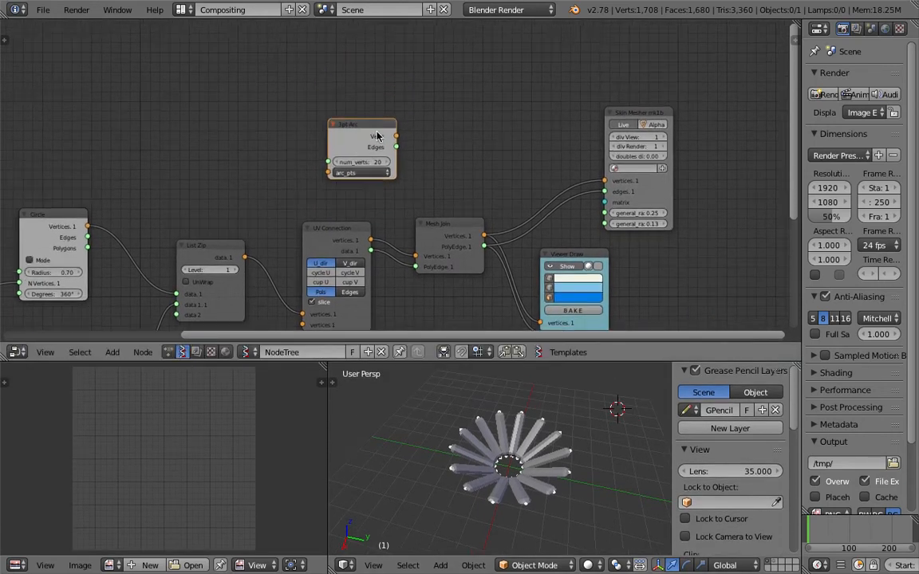
drag(375, 133, 334, 112)
Inspect the 3pt Arc node's arc_pts input, move the node further up, and save the file.
scroll(334, 116, up, 1)
scroll(289, 131, up, 1)
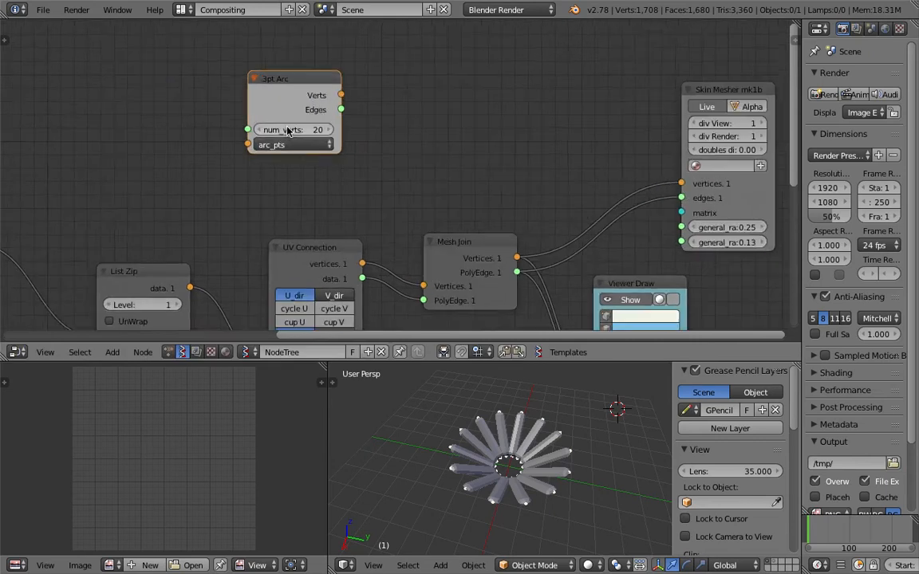
click(286, 146)
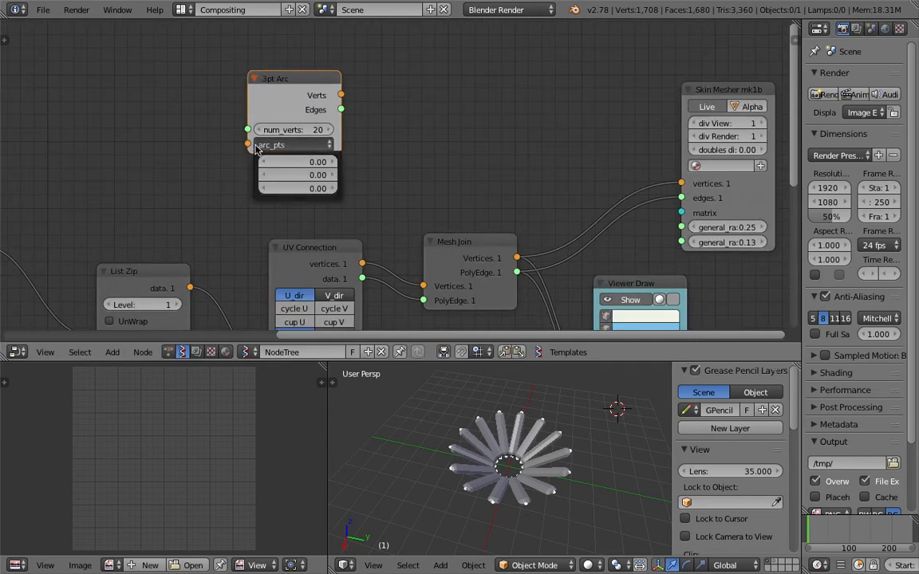
drag(276, 79, 228, 59)
scroll(475, 282, down, 1)
middle_drag(547, 435, 530, 414)
key(ctrl+s)
click(530, 414)
Move the upper Circle node up and away from the List Zip node, and save the file.
middle_drag(234, 121, 324, 79)
scroll(267, 145, down, 1)
middle_drag(263, 142, 303, 129)
middle_drag(296, 168, 331, 120)
drag(229, 108, 218, 84)
middle_drag(235, 213, 283, 211)
scroll(285, 208, down, 1)
scroll(302, 209, up, 2)
key(ctrl+s)
click(328, 213)
Move the UV Connection node slightly down, reposition the 3pt Arc node above it, and save the file.
drag(536, 134, 532, 146)
middle_drag(509, 78, 519, 166)
drag(512, 83, 503, 74)
middle_drag(500, 96, 457, 168)
key(ctrl+s)
click(455, 168)
scroll(521, 127, up, 3)
drag(434, 120, 429, 113)
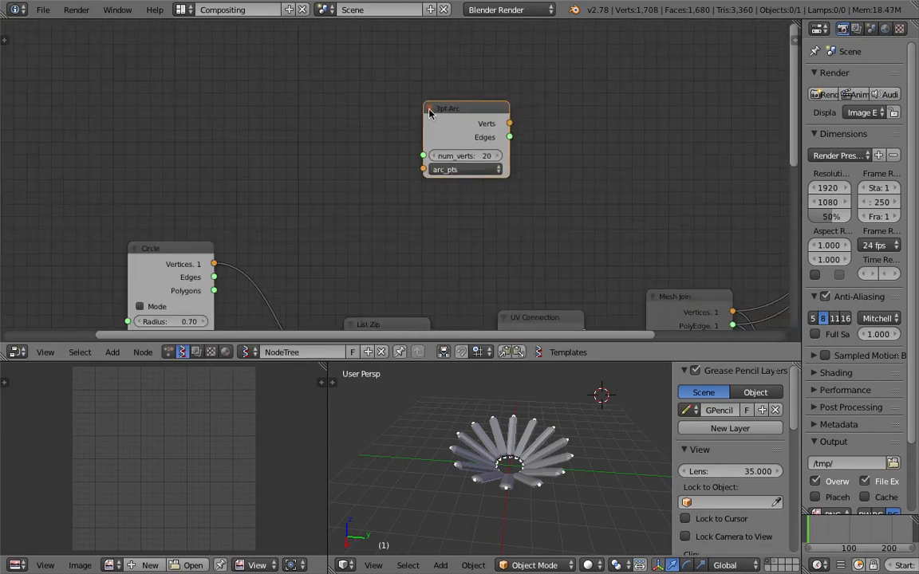
Rearrange the Add and lower Circle nodes so that the Circle sits below the Add node.
scroll(423, 191, down, 4)
middle_drag(339, 277, 361, 206)
middle_drag(378, 296, 398, 164)
drag(337, 188, 338, 246)
drag(247, 200, 240, 240)
drag(330, 257, 321, 201)
mouse_move(235, 263)
mouse_down()
mouse_move(236, 246)
mouse_move(235, 283)
mouse_up()
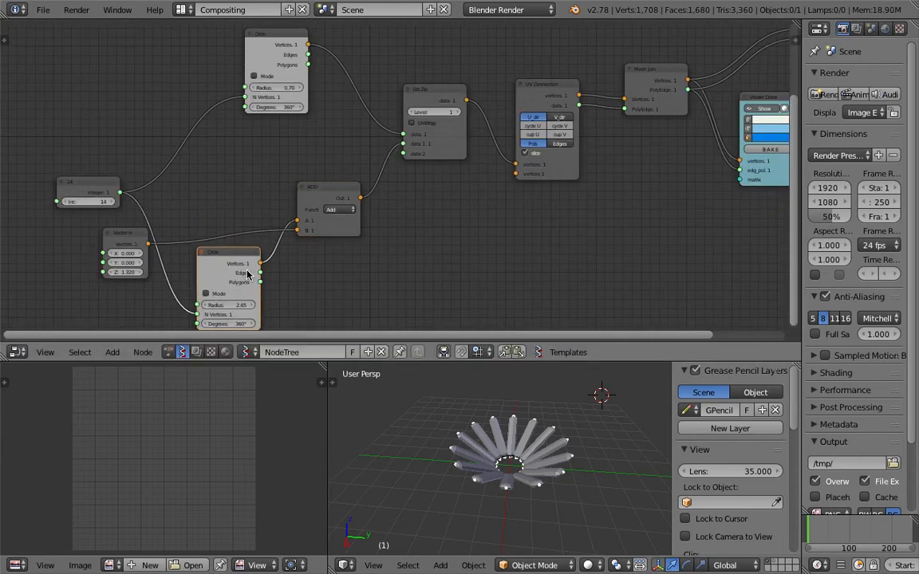
Enlarge the node editor over the 3D view to show more of the node tree.
middle_drag(592, 466, 595, 434)
scroll(396, 207, down, 1)
middle_drag(395, 185, 391, 244)
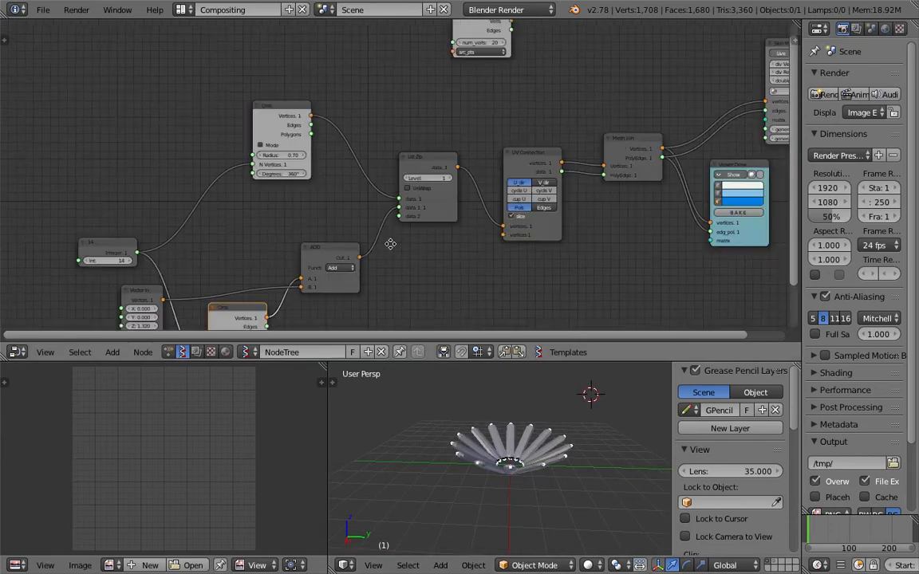
drag(547, 361, 547, 422)
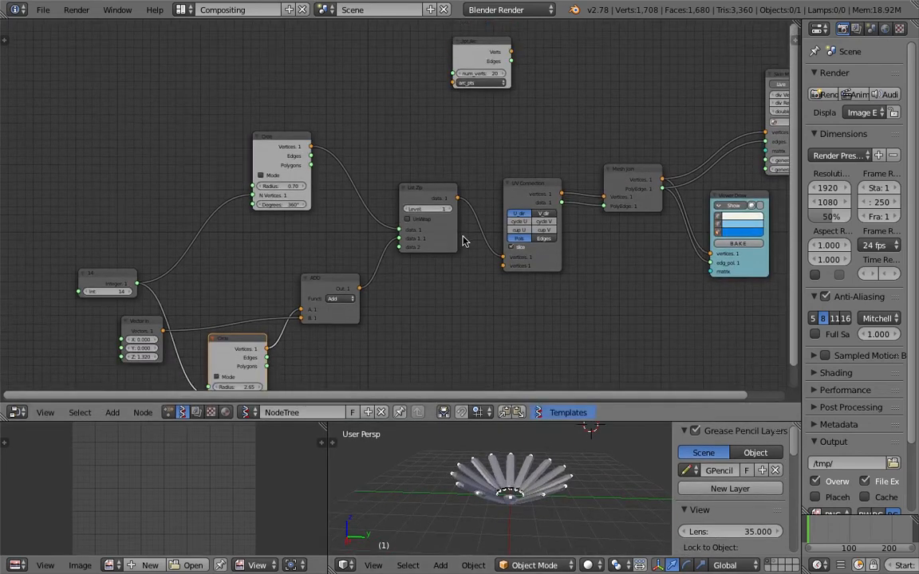
Rearrange the UV Connection, Integer, Vector In, Add and lower Circle nodes with wider spacing, and save the file.
click(507, 195)
middle_drag(406, 227, 419, 203)
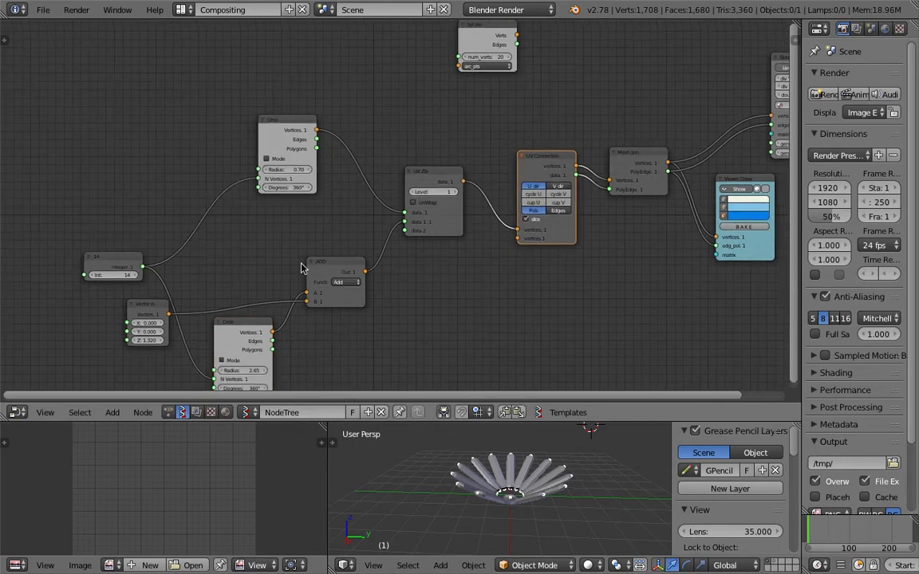
middle_drag(169, 265, 185, 194)
drag(137, 192, 114, 166)
drag(162, 248, 86, 308)
drag(353, 195, 324, 199)
drag(269, 257, 204, 264)
click(322, 209)
drag(321, 214, 311, 207)
drag(198, 265, 210, 186)
key(ctrl+s)
click(210, 194)
Duplicate the lower Circle and Add nodes together and place the copies below the originals.
click(302, 190)
shift+click(213, 189)
key(shift+d)
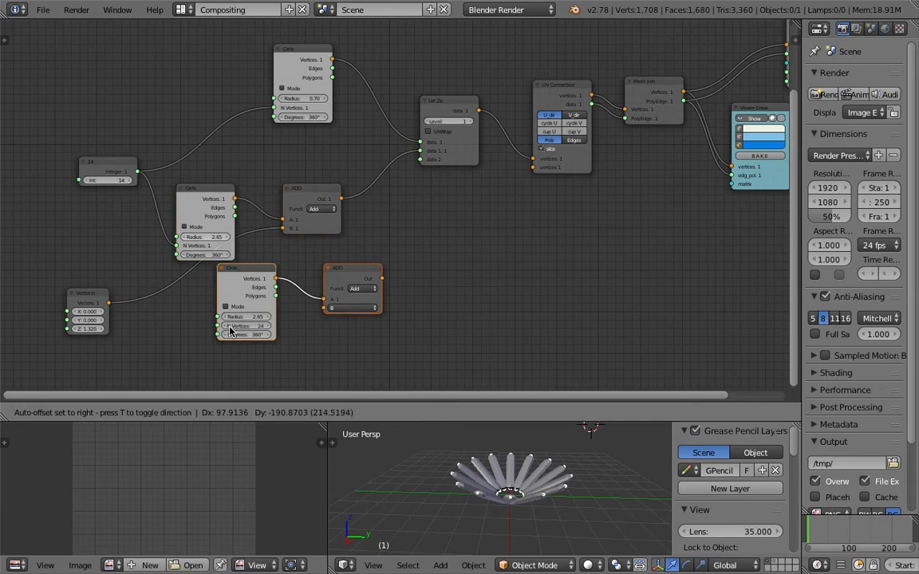
click(227, 330)
Feed a Vector In copy into the duplicated Add, link that Add to List Zip's third input, and set the duplicated Circle's radius to 3.73.
click(86, 297)
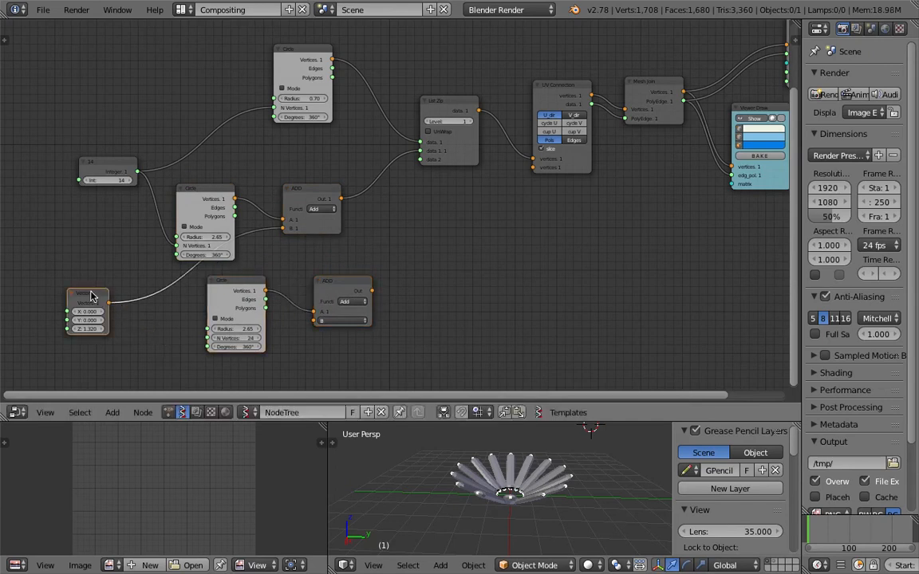
key(shift+d)
click(161, 344)
drag(160, 344, 313, 321)
drag(372, 290, 427, 164)
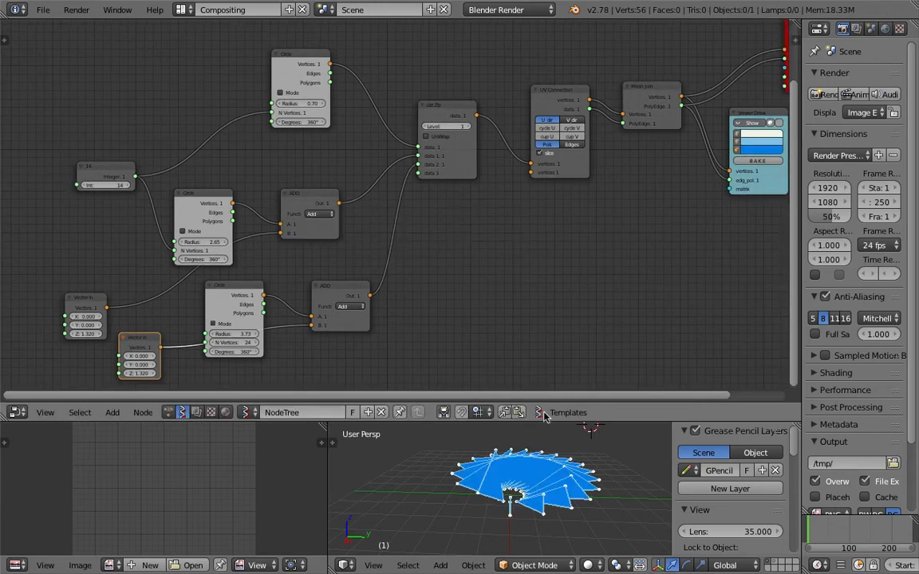
Cut the link between the List Zip and UV Connection nodes, and save the file.
middle_drag(543, 447, 523, 492)
middle_drag(516, 170, 441, 188)
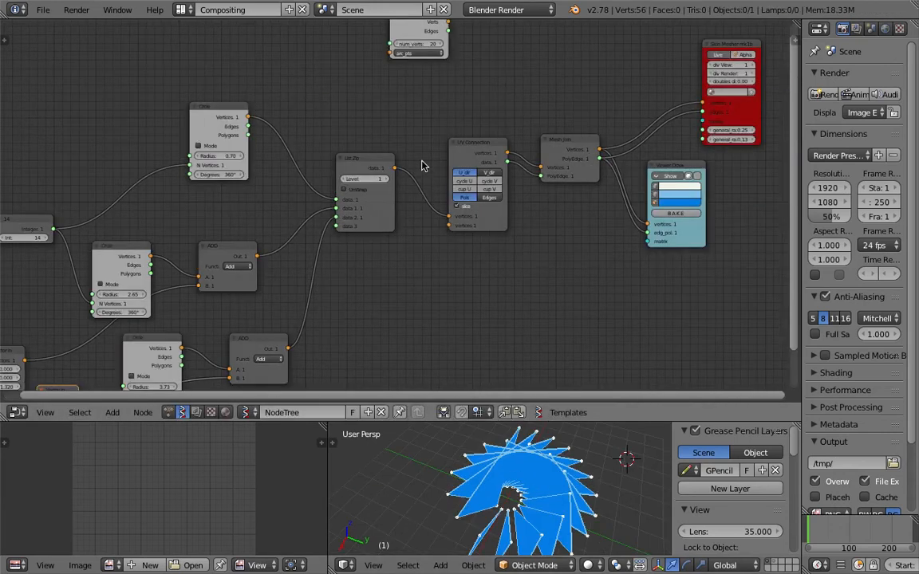
ctrl+drag(422, 160, 417, 209)
middle_drag(423, 159, 420, 191)
key(ctrl+s)
click(419, 182)
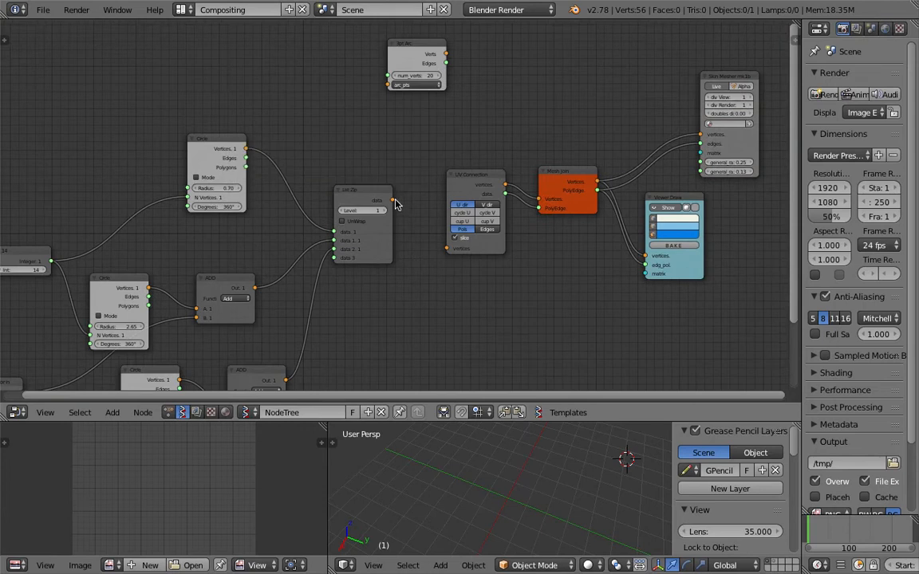
drag(384, 200, 389, 197)
drag(471, 176, 470, 156)
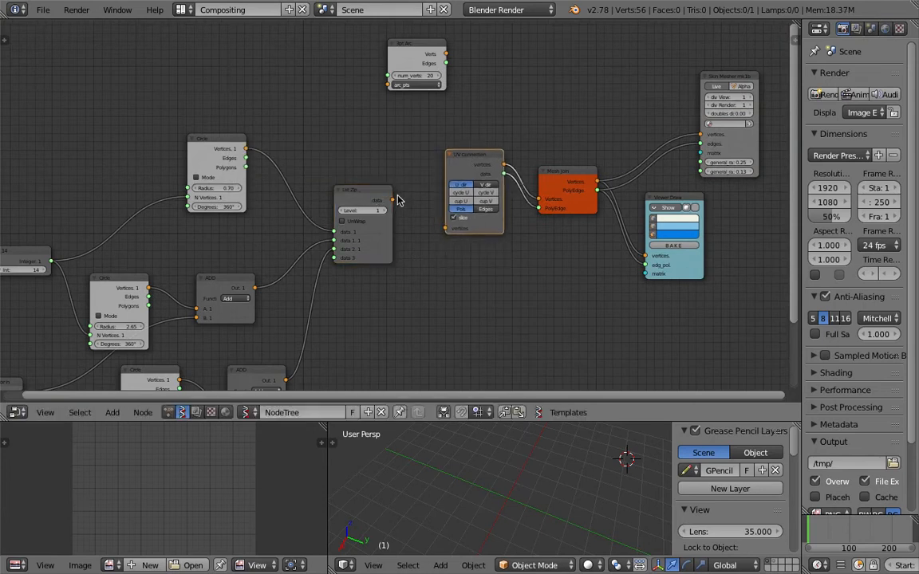
Connect the List Zip data output to the arc_pts input of the 3pt Arc node.
drag(392, 199, 400, 196)
drag(384, 94, 388, 84)
middle_drag(534, 107, 492, 139)
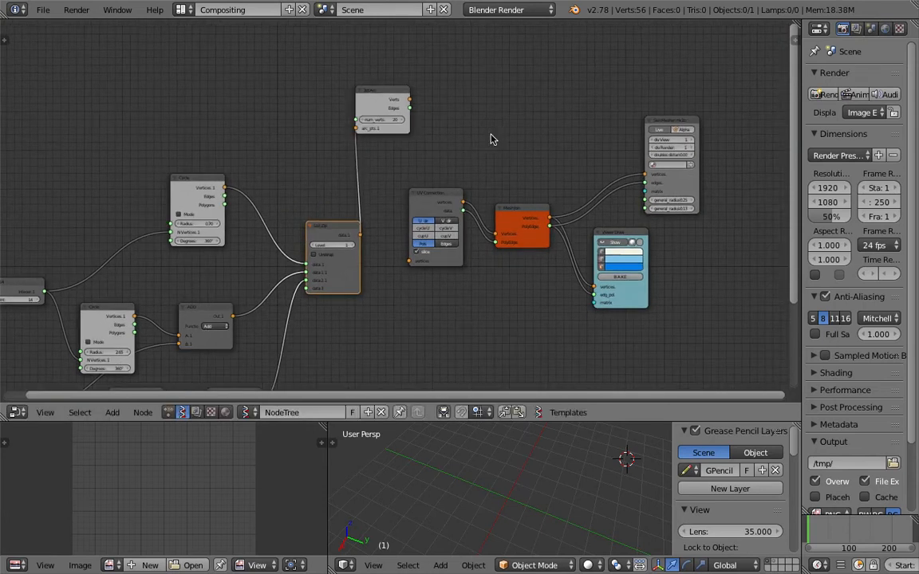
Duplicate the Viewer Draw node beside the 3pt Arc and connect the arc's Verts and Edges outputs to it.
click(647, 238)
key(shift+d)
click(501, 76)
scroll(479, 72, up, 1)
drag(414, 61, 494, 115)
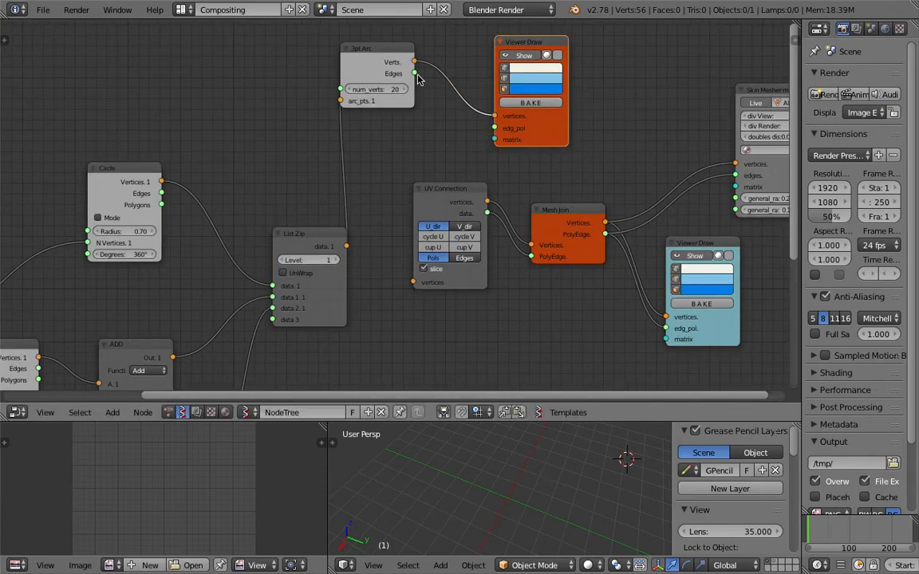
drag(417, 75, 459, 109)
drag(504, 447, 504, 447)
middle_drag(505, 448, 487, 464)
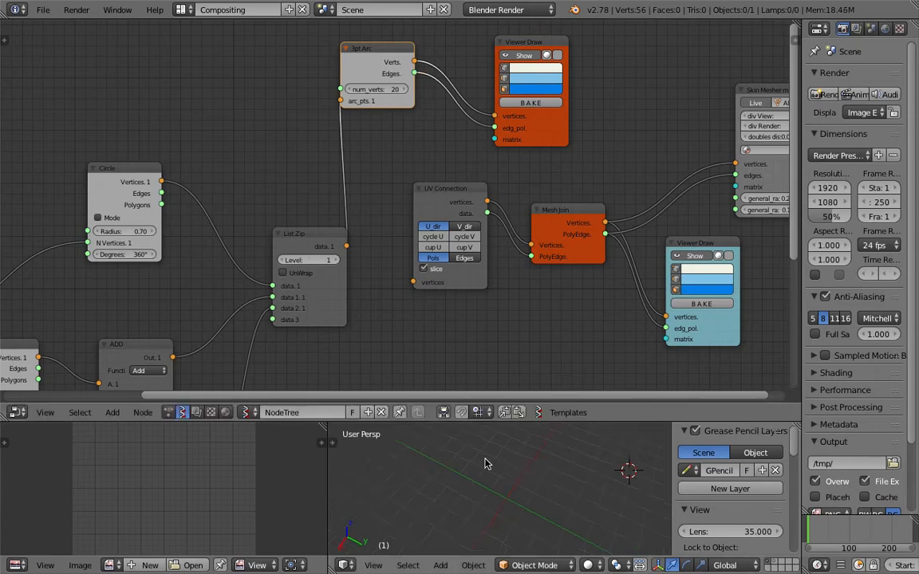
Move the List Zip node up and closer to the upper Circle, and enable its UnWrap option.
drag(316, 235, 287, 181)
click(308, 205)
click(254, 206)
click(263, 219)
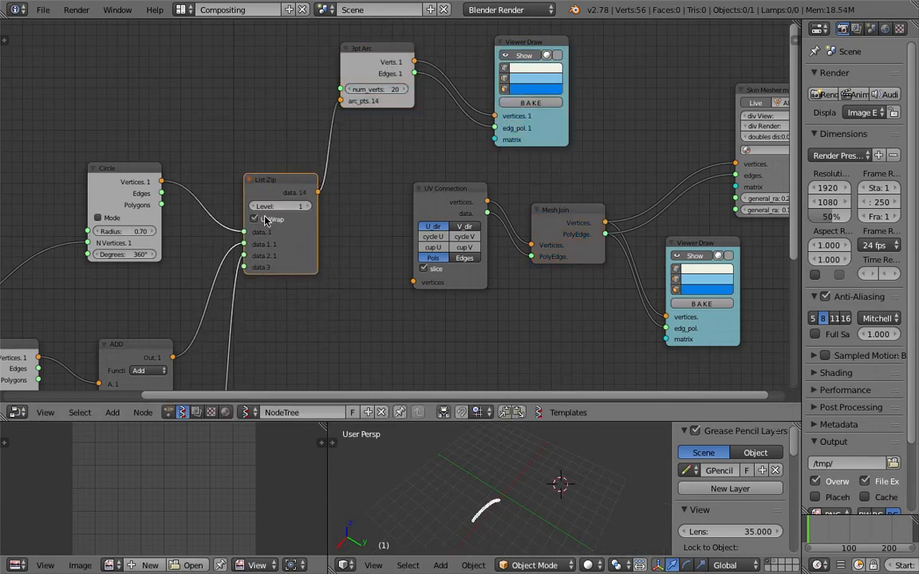
middle_drag(594, 453, 536, 484)
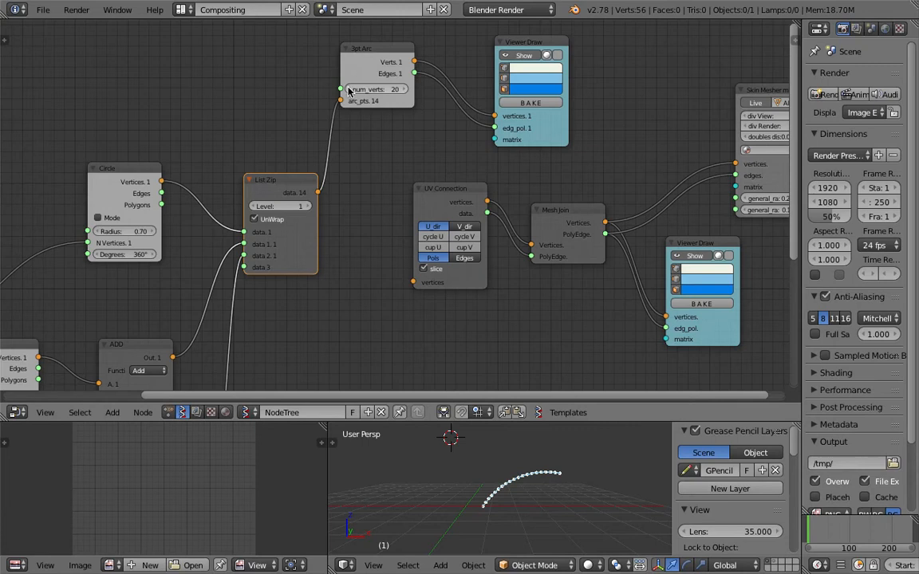
scroll(349, 68, up, 2)
middle_drag(354, 24, 335, 121)
scroll(334, 119, up, 2)
scroll(332, 175, down, 4)
middle_drag(415, 354, 433, 300)
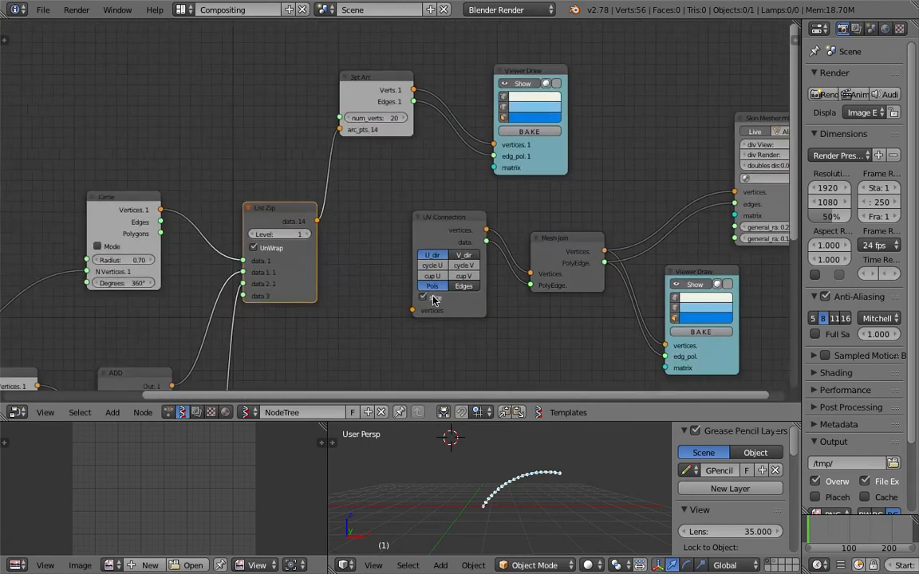
mouse_move(519, 462)
middle_down()
mouse_move(551, 471)
mouse_move(527, 477)
middle_up()
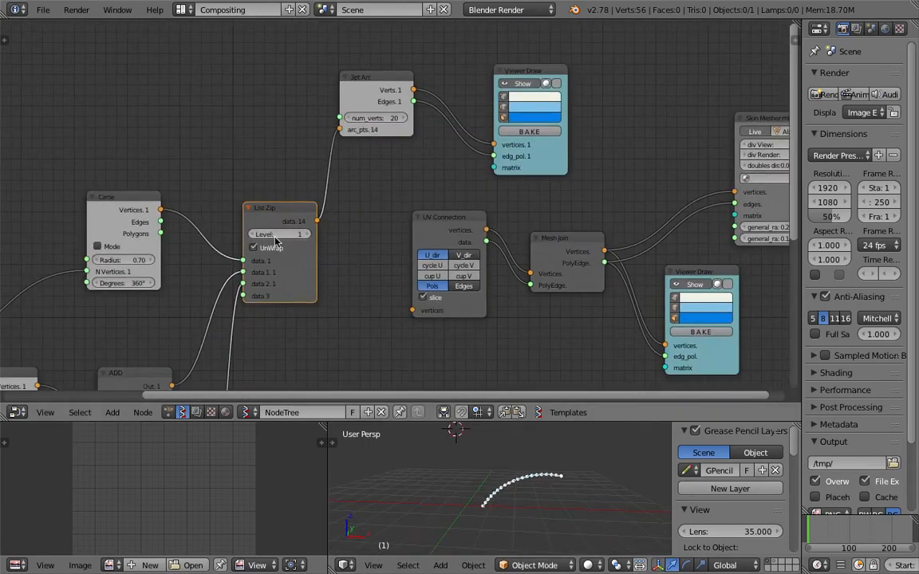
Disable UnWrap on the List Zip node, keep its Level at 1, and shift the node slightly down.
click(305, 234)
click(256, 234)
drag(299, 224, 300, 235)
Move the 3pt Arc and its Viewer Draw node to the right, and set the arc's num_verts to 11.
drag(351, 94, 377, 111)
drag(524, 82, 581, 77)
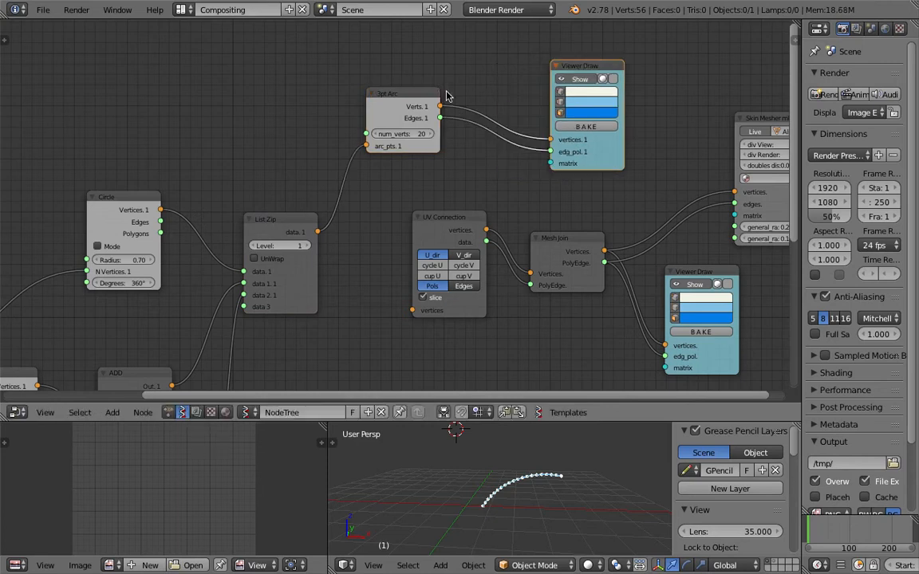
drag(413, 89, 433, 96)
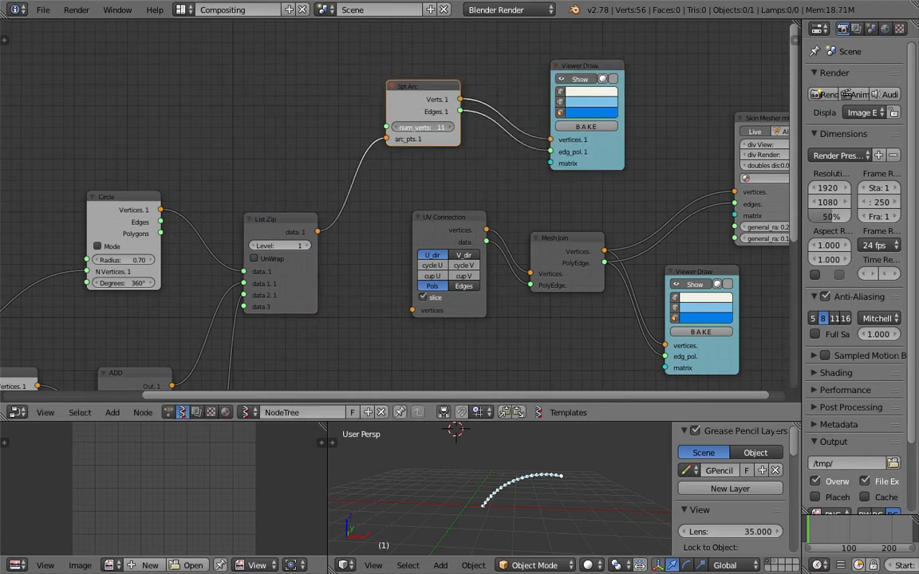
scroll(403, 100, up, 3)
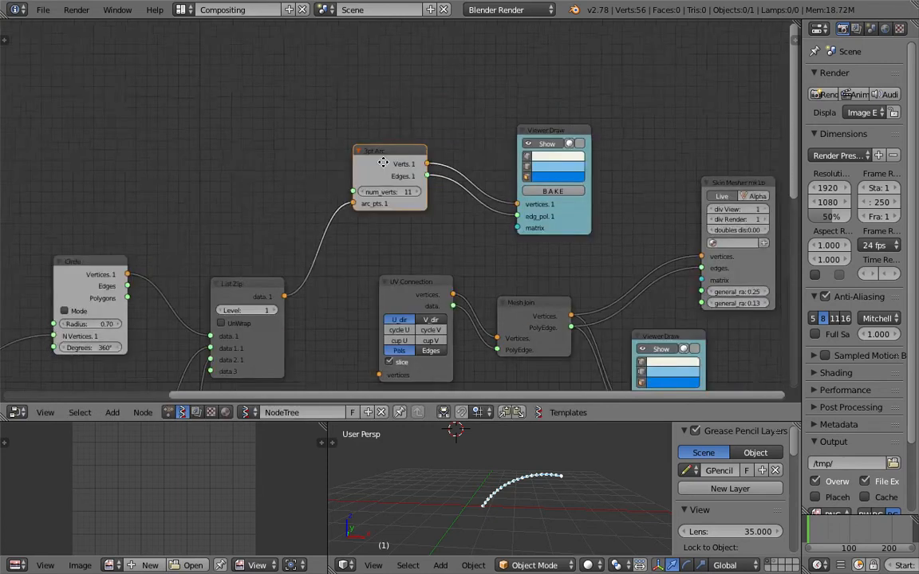
Delete the 3pt Arc node from the node tree.
scroll(367, 124, down, 5)
middle_drag(369, 150, 406, 94)
key(x)
middle_drag(357, 140, 354, 75)
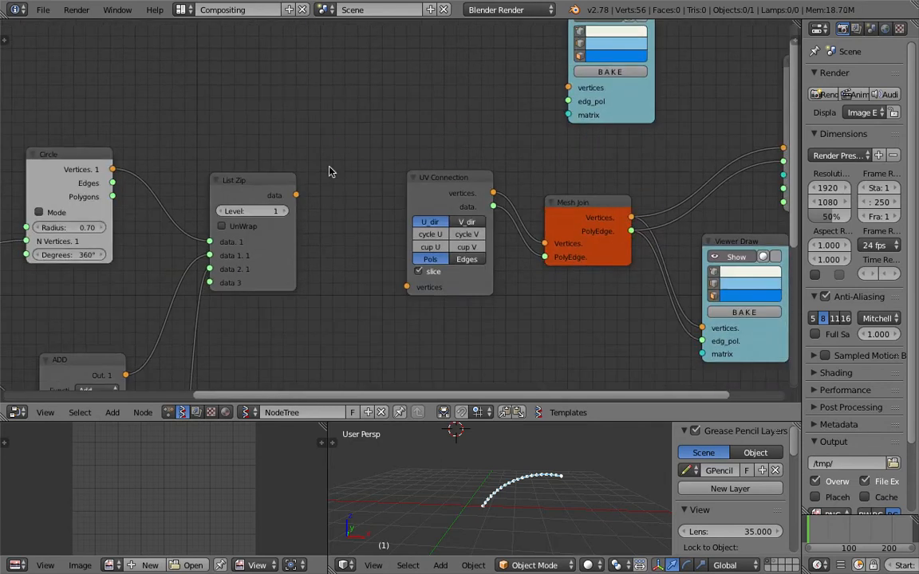
mouse_move(299, 195)
mouse_down()
mouse_move(356, 160)
mouse_move(302, 185)
mouse_up()
Delete the duplicated Add and Circle nodes below the original pair.
scroll(277, 192, down, 3)
middle_drag(263, 211, 314, 143)
scroll(284, 216, down, 1)
middle_drag(283, 233, 366, 143)
click(329, 267)
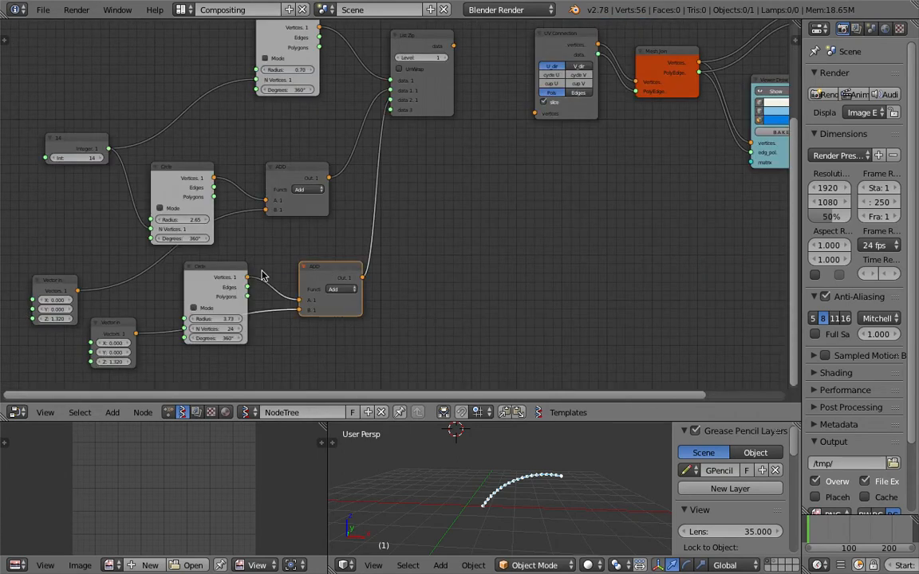
key(x)
click(219, 279)
key(x)
Reconnect the List Zip data output to the vertices input of the UV Connection node.
middle_drag(461, 52, 427, 133)
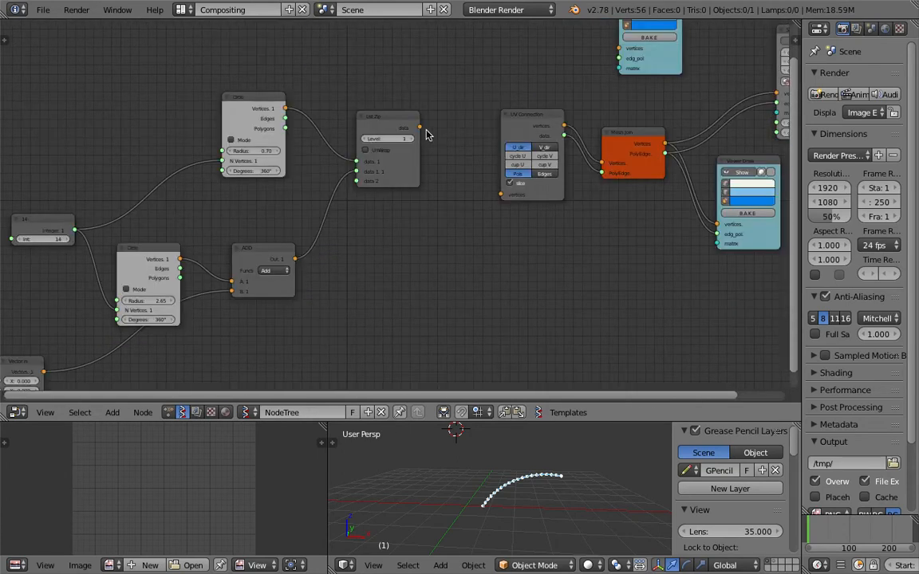
drag(418, 128, 477, 166)
drag(503, 207, 502, 197)
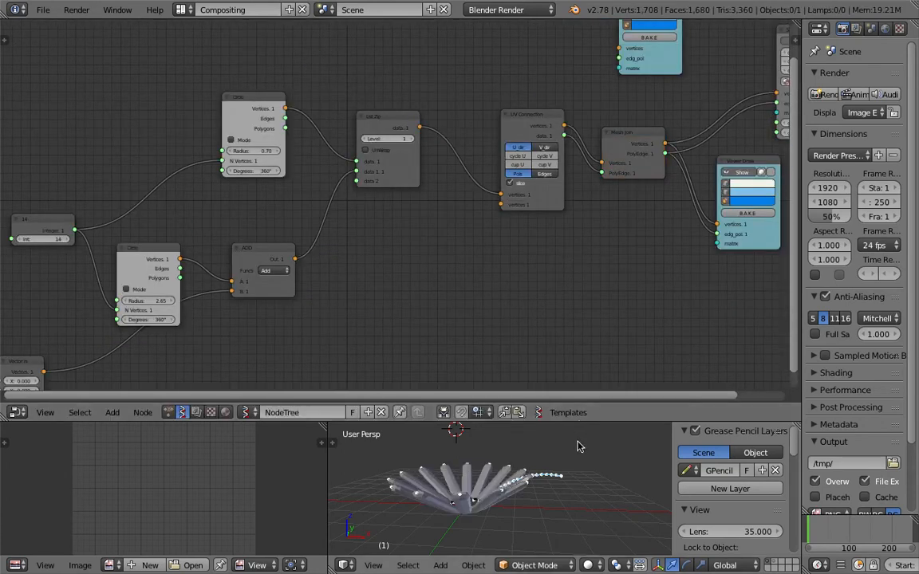
Delete the unconnected duplicate Viewer Draw node and save over flower_demo_001.blend.
middle_drag(601, 57, 485, 144)
key(x)
middle_drag(434, 185, 437, 154)
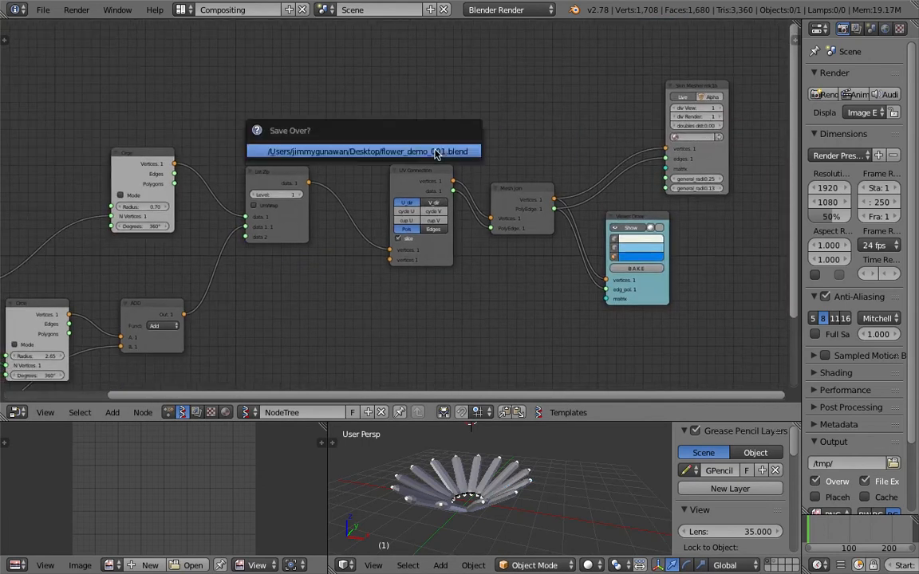
mouse_move(503, 525)
middle_down()
mouse_move(534, 510)
mouse_move(520, 487)
mouse_move(516, 506)
middle_up()
key(ctrl+s)
click(515, 506)
Enlarge the 3D view below the node editor to show more of the flower.
drag(533, 422, 537, 376)
middle_drag(506, 268, 463, 247)
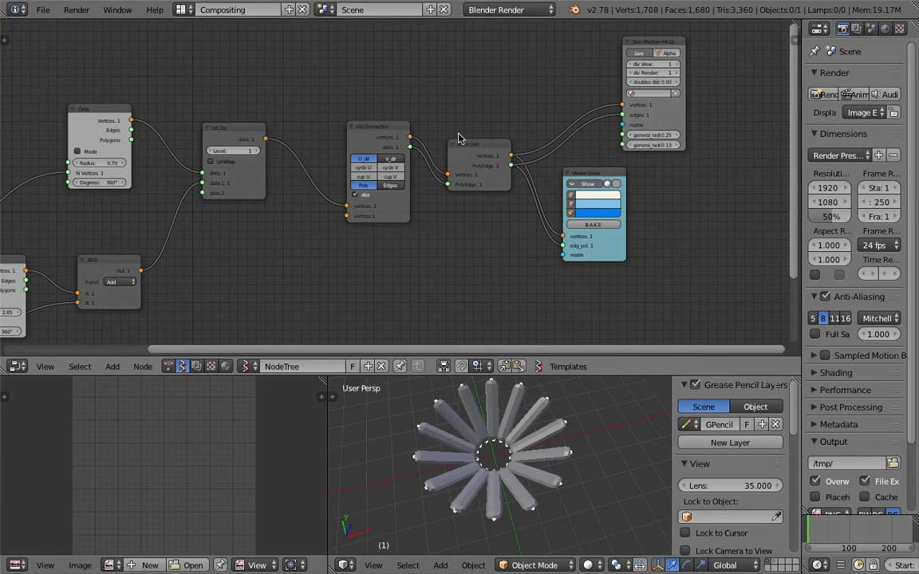
scroll(453, 133, up, 4)
middle_drag(453, 133, 301, 164)
scroll(301, 165, up, 3)
Set the Skin Mesher's general_radius_x to 0.28 and general_radius_y to 0.14.
drag(627, 104, 657, 99)
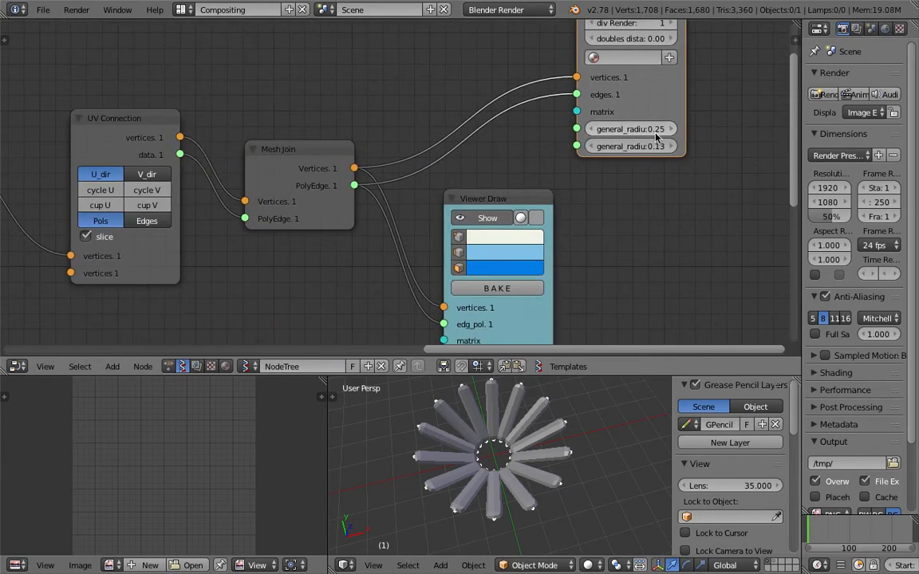
drag(631, 146, 624, 146)
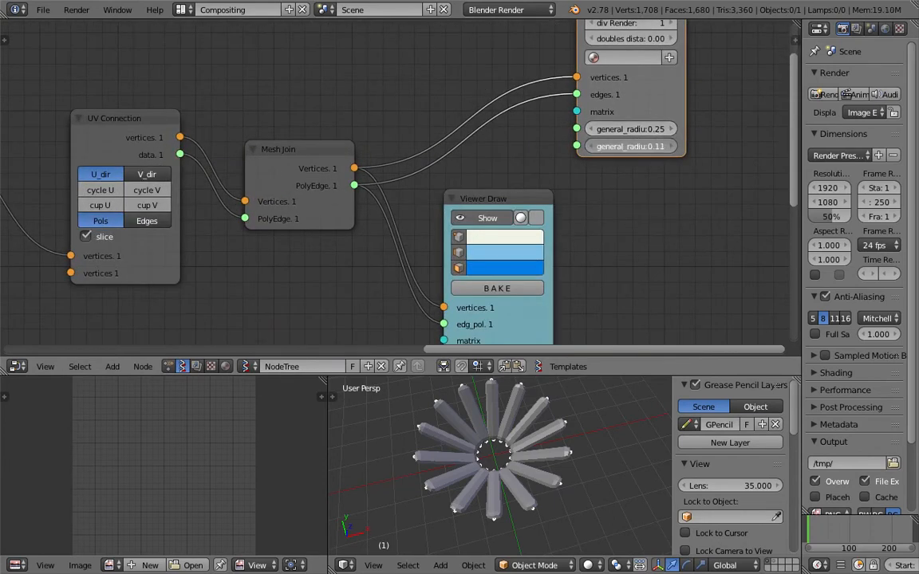
drag(624, 146, 648, 166)
drag(630, 129, 639, 129)
middle_drag(649, 134, 597, 198)
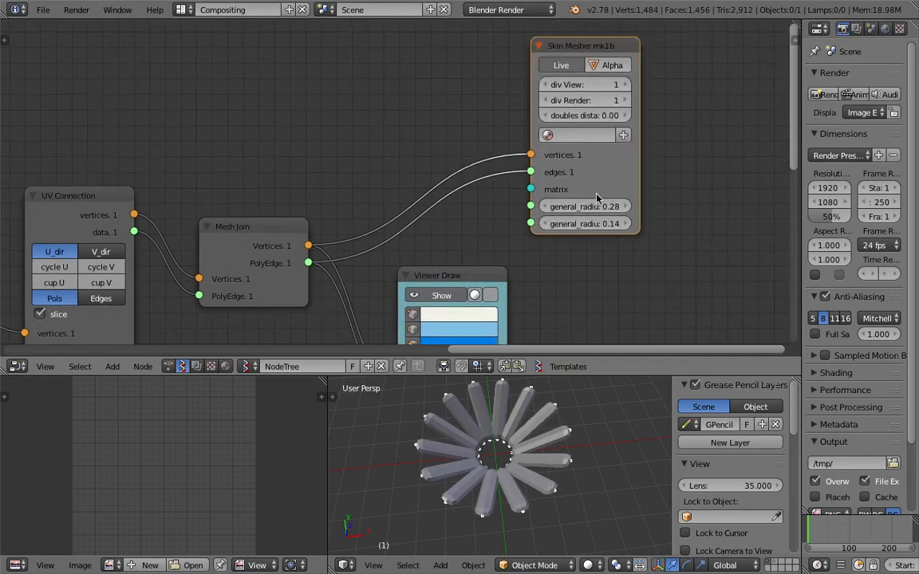
scroll(605, 135, up, 1)
Try adjusting the Skin Mesher's doubles distance, leaving it at 0.00, and save the file.
drag(621, 141, 667, 142)
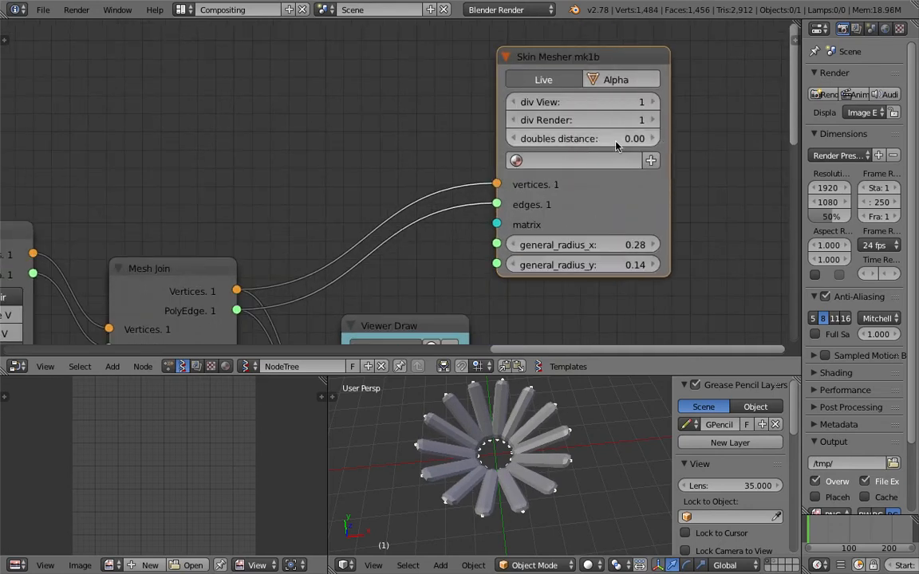
mouse_move(587, 140)
mouse_down()
mouse_move(611, 139)
mouse_move(582, 145)
mouse_up()
key(ctrl+s)
click(458, 158)
middle_drag(470, 149, 400, 182)
scroll(400, 182, up, 2)
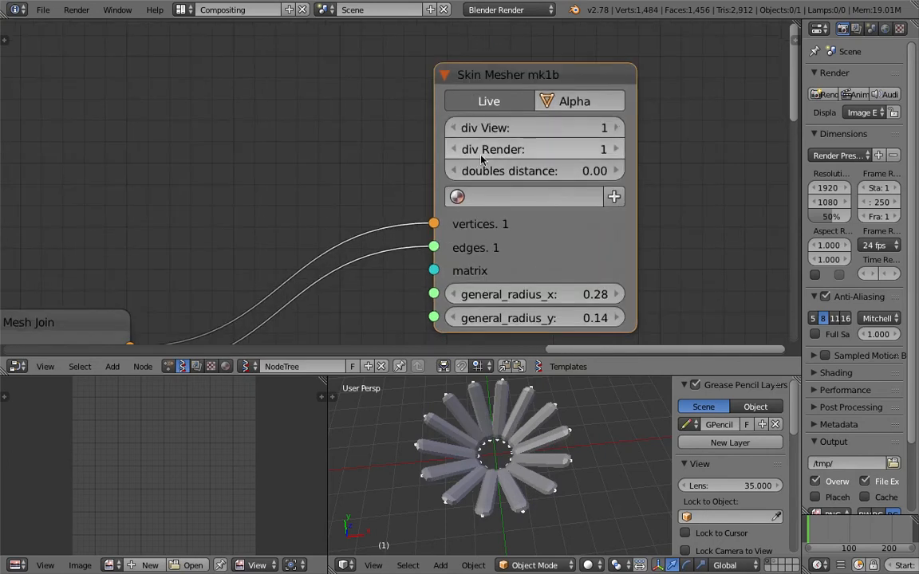
Save the file and move the Viewer Draw node to the right, below the Skin Mesher node.
scroll(336, 237, down, 5)
scroll(336, 237, down, 1)
middle_drag(332, 288, 393, 135)
key(ctrl+s)
click(395, 147)
drag(417, 168, 493, 179)
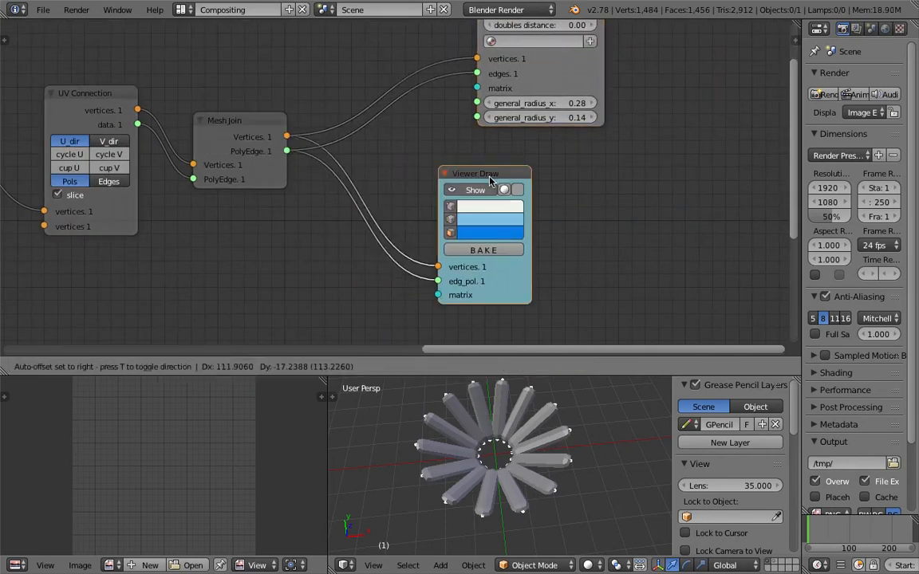
middle_drag(368, 238, 484, 194)
middle_drag(524, 510, 557, 500)
scroll(406, 225, down, 3)
middle_drag(523, 186, 571, 210)
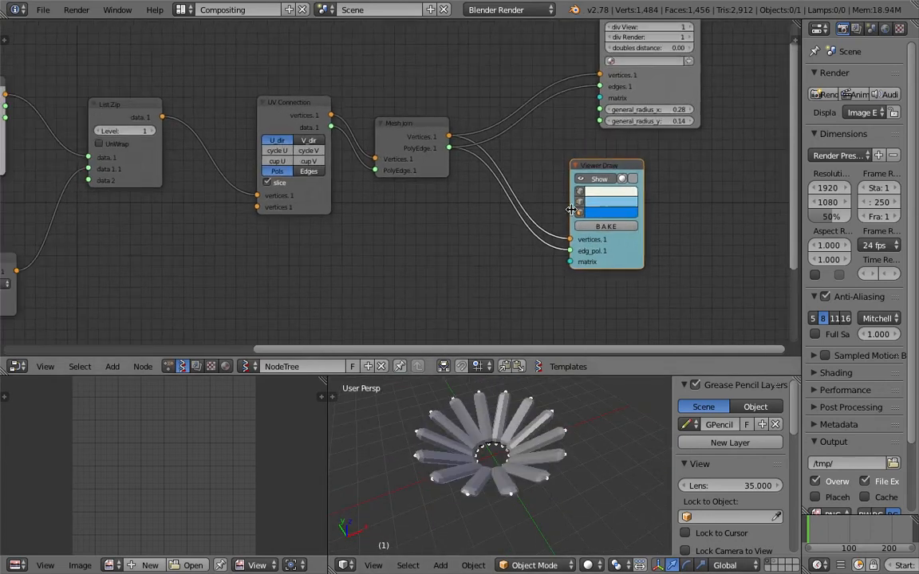
drag(605, 172, 669, 188)
scroll(462, 191, down, 2)
middle_drag(494, 177, 494, 240)
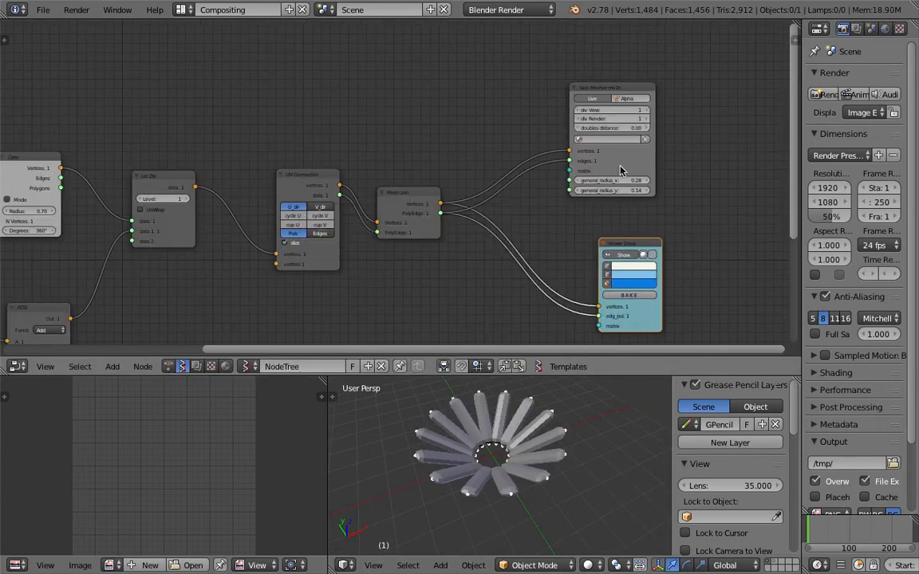
Tidy the node tree by moving the Circle, Add and List Zip nodes closer to the UV Connection node.
drag(611, 171, 578, 159)
drag(412, 199, 410, 180)
middle_drag(254, 145, 390, 137)
scroll(407, 163, down, 3)
drag(426, 176, 422, 166)
drag(335, 177, 373, 167)
drag(212, 158, 276, 142)
drag(222, 280, 271, 237)
drag(148, 277, 217, 233)
Move the Integer and Vector In nodes closer to the Circle nodes, and save the file.
middle_drag(187, 247, 261, 188)
drag(134, 200, 165, 159)
drag(118, 304, 170, 230)
scroll(108, 243, up, 1)
key(ctrl+s)
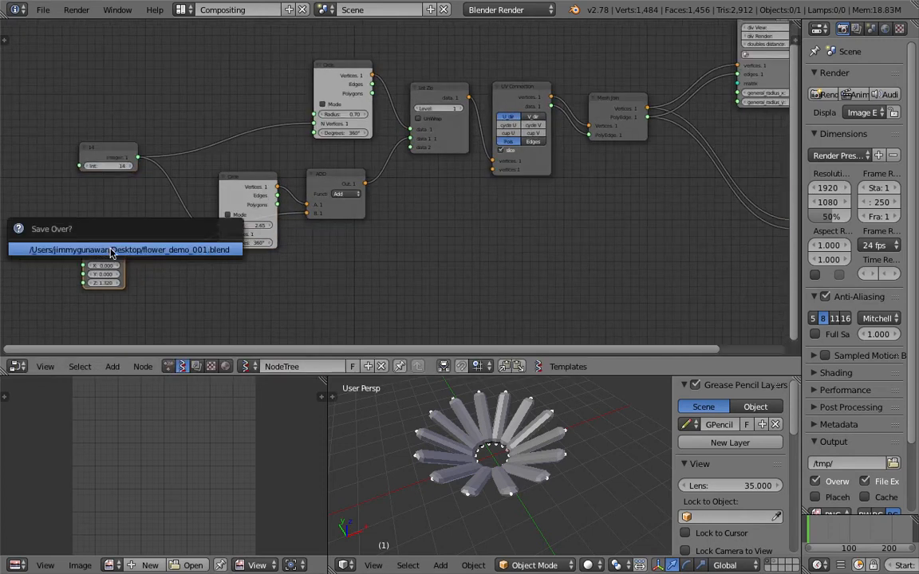
click(106, 254)
mouse_move(104, 283)
mouse_down()
mouse_move(152, 284)
mouse_move(88, 283)
mouse_move(103, 283)
mouse_up()
key(ctrl+s)
click(103, 285)
Move the Integer node further left and the Skin Mesher node slightly right to spread out the tree.
scroll(166, 225, up, 3)
middle_drag(162, 153, 229, 155)
drag(91, 143, 26, 132)
scroll(438, 108, down, 7)
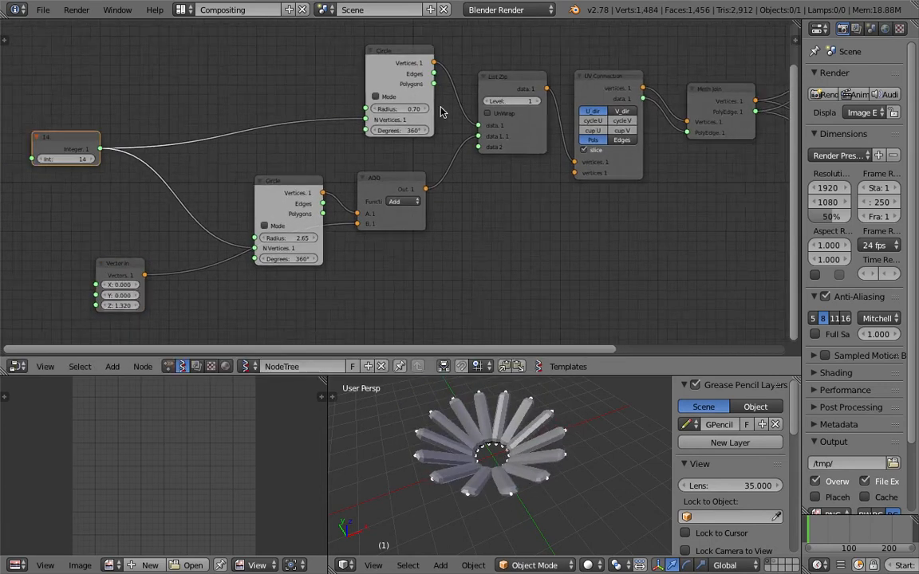
scroll(559, 106, up, 2)
middle_drag(780, 102, 726, 118)
drag(703, 114, 730, 114)
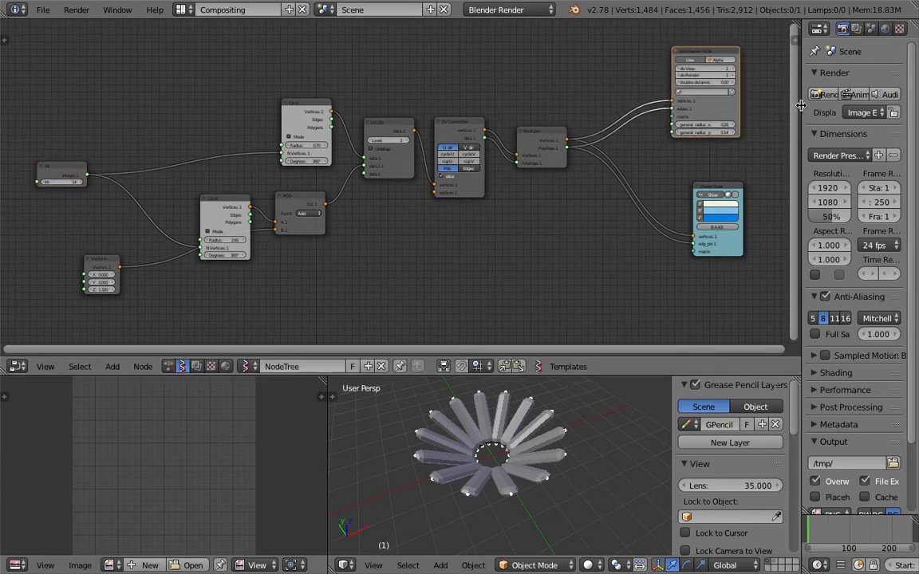
Widen the node editor against the properties area and move the upper Circle left, directly above the lower Circle.
drag(800, 112, 822, 112)
scroll(532, 199, up, 1)
scroll(386, 213, up, 1)
drag(298, 93, 181, 90)
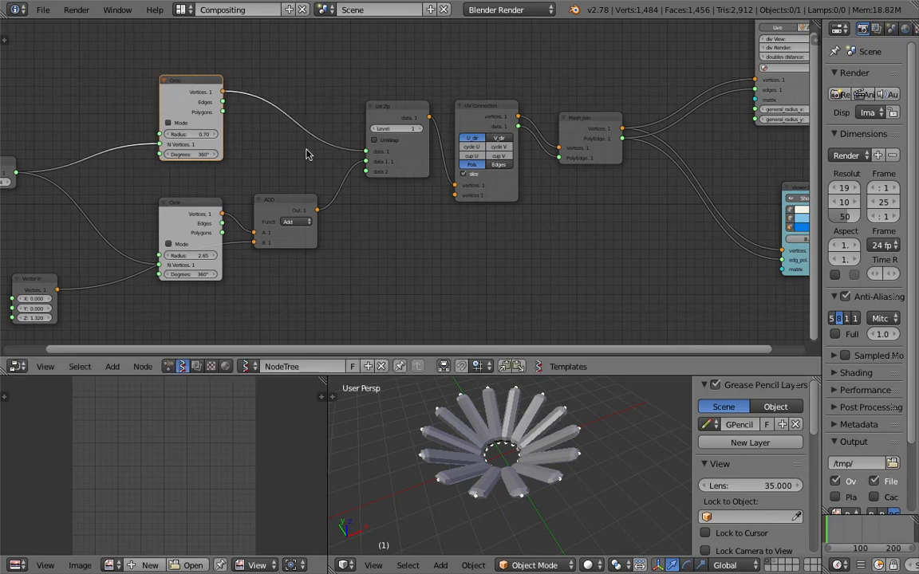
Spread out the node tree by moving List Zip, Add and the lower Circle left, and UV Connection and Mesh Join right.
drag(389, 116, 359, 115)
drag(287, 205, 270, 214)
drag(182, 211, 162, 212)
click(363, 121)
drag(363, 122, 349, 128)
drag(488, 115, 493, 105)
drag(593, 123, 611, 124)
drag(488, 98, 515, 97)
drag(328, 112, 322, 108)
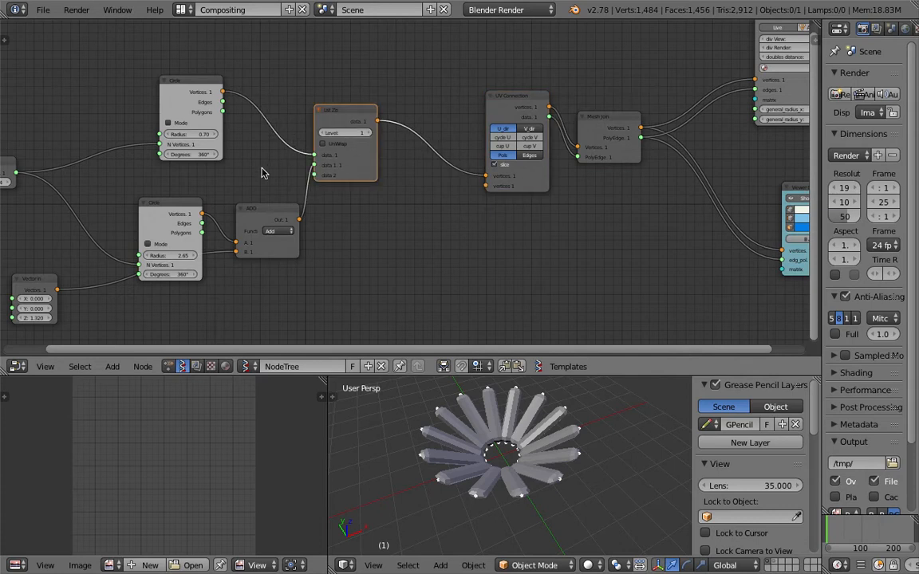
Move both Circle nodes and the Add node further left, shift List Zip back toward UV Connection, and save the file.
drag(199, 90, 183, 86)
drag(145, 209, 140, 210)
drag(253, 211, 259, 217)
drag(359, 166, 404, 158)
drag(261, 220, 219, 216)
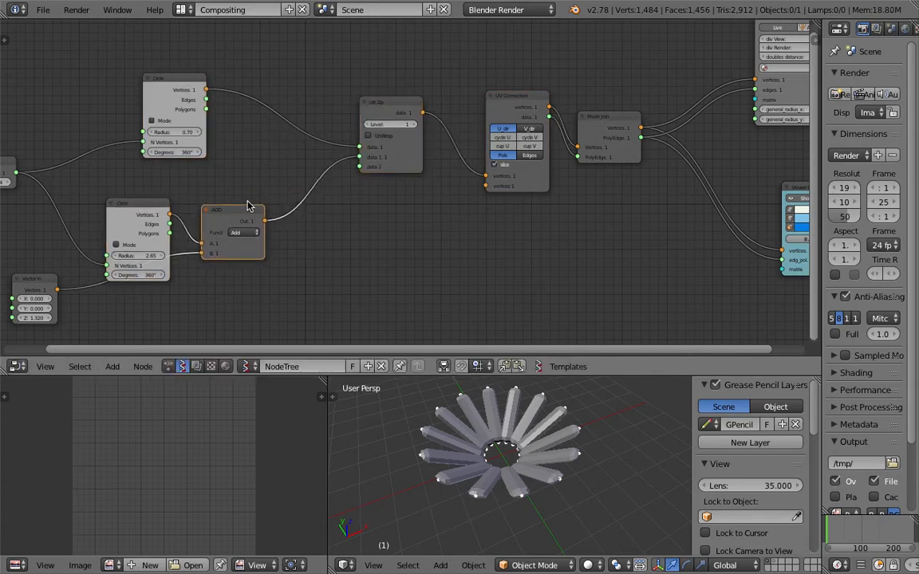
drag(187, 89, 172, 86)
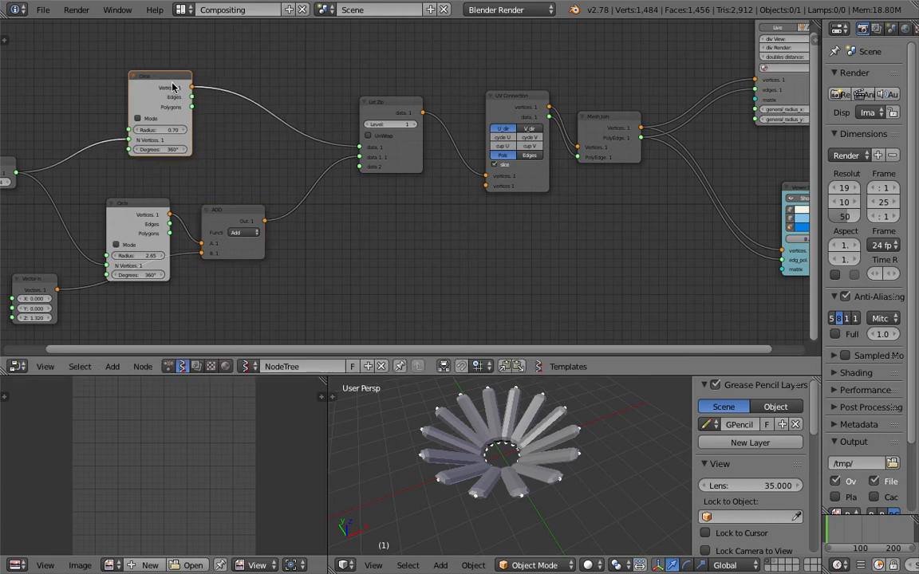
middle_drag(316, 151, 319, 168)
key(ctrl+s)
click(318, 170)
Add a Vector Interpolation node above the List Zip node and feed it the upper Circle's vertices.
scroll(311, 80, down, 1)
middle_drag(308, 74, 309, 94)
scroll(310, 92, up, 2)
key(shift+a)
click(308, 90)
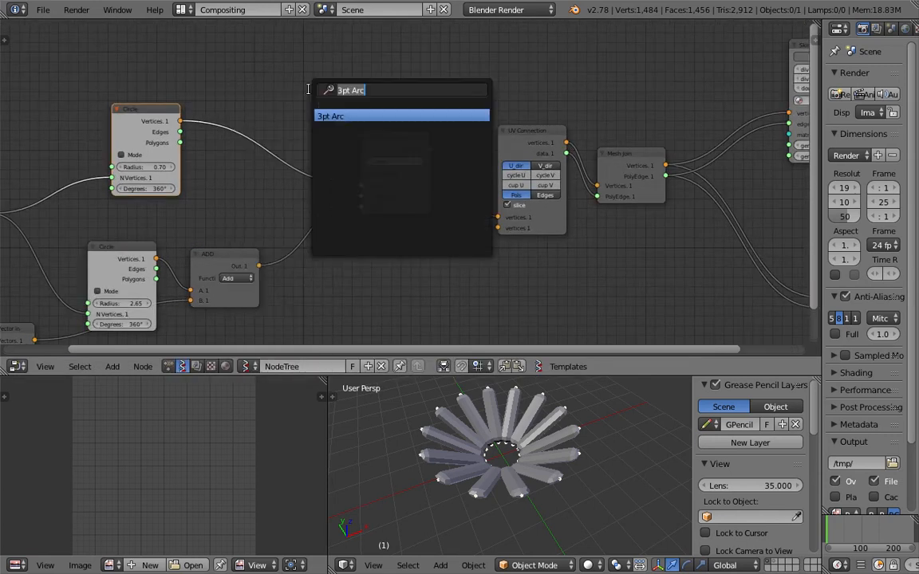
text(vec)
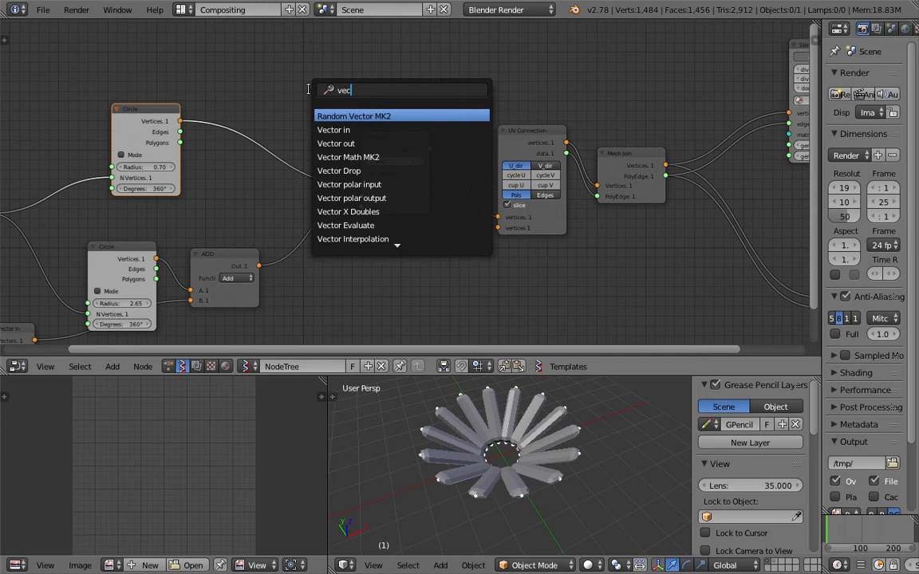
key(Down)
key(Down)
key(Down)
key(Down)
key(Down)
key(Down)
key(Down)
key(Down)
key(Down)
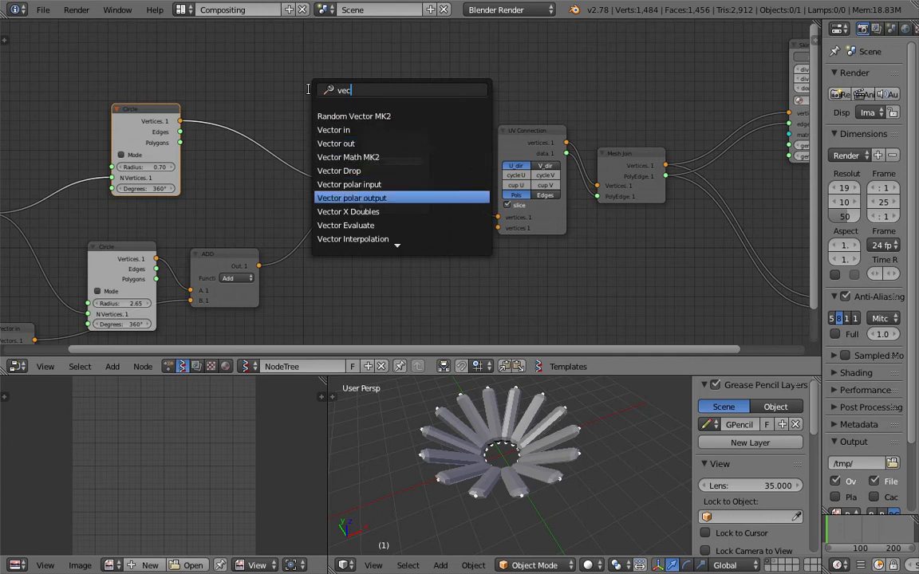
key(Return)
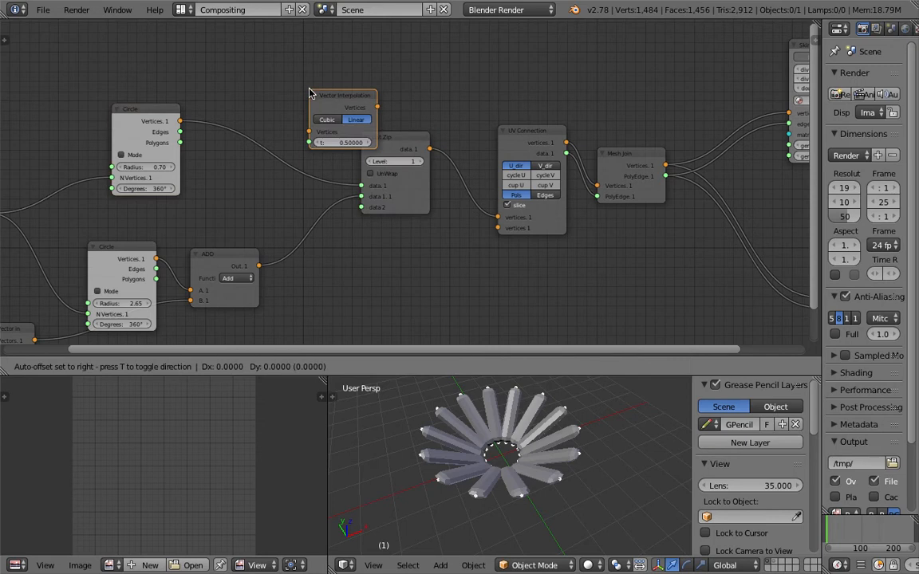
click(287, 79)
drag(181, 120, 303, 119)
drag(311, 77, 294, 68)
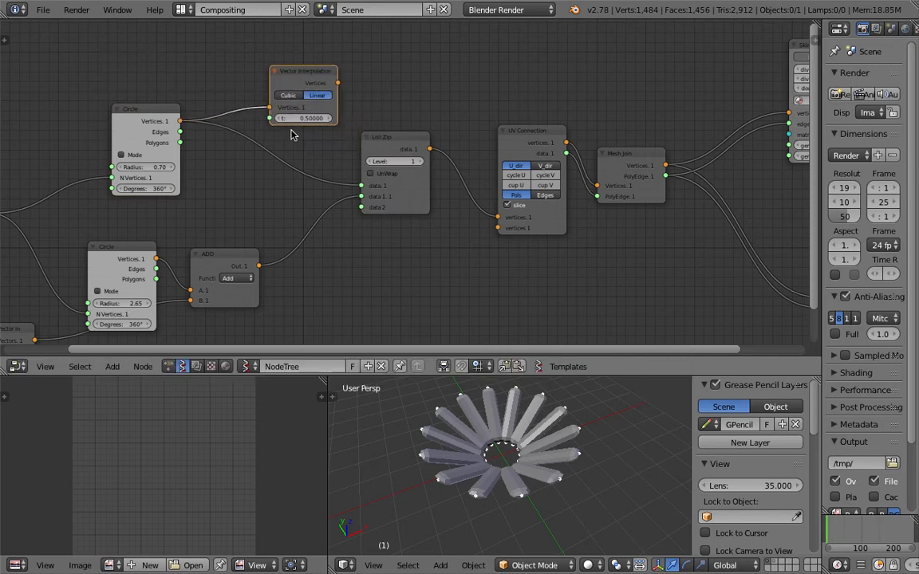
Duplicate the Vector Interpolation node below List Zip and connect the Add node's output to the copy's vertices input.
drag(258, 266, 306, 90)
key(shift+d)
click(358, 266)
drag(261, 267, 326, 297)
Add a Range Float node above the upper Circle and connect its range to the t inputs of both Vector Interpolation nodes.
middle_drag(259, 168, 334, 166)
middle_drag(224, 97, 246, 116)
key(shift+a)
click(219, 82)
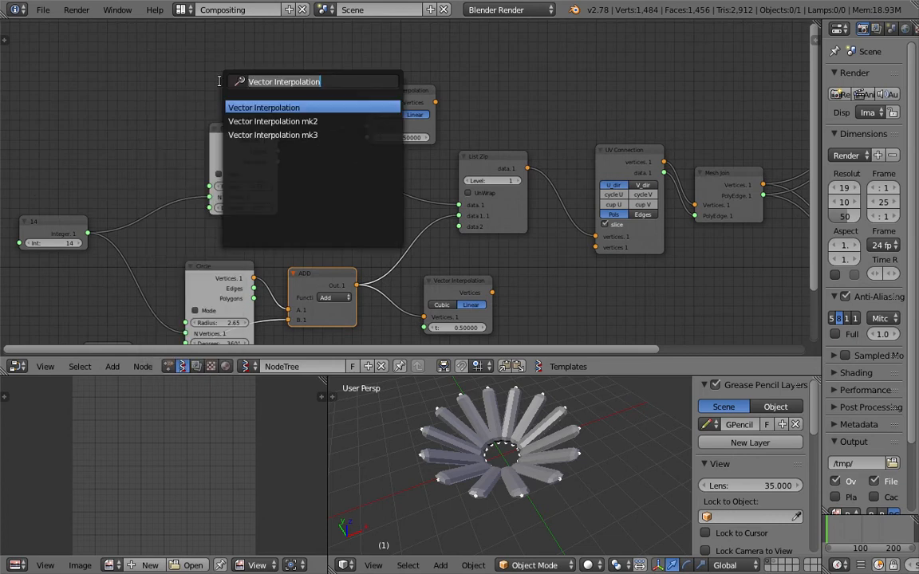
text(range f)
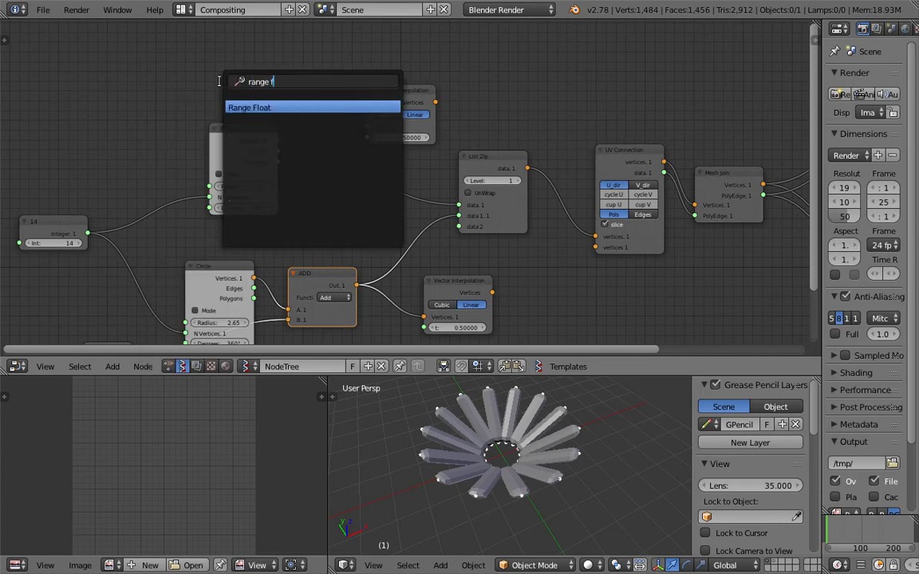
key(Return)
click(120, 45)
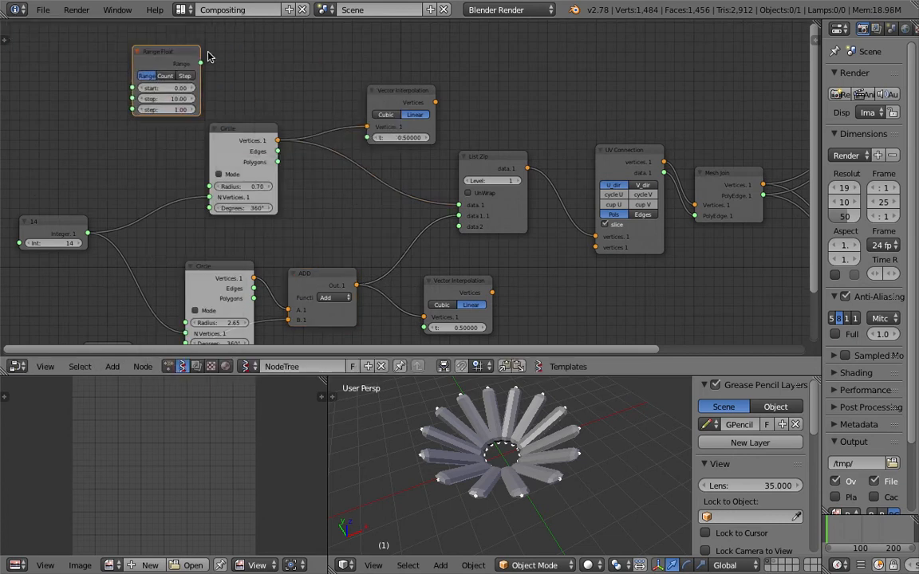
drag(201, 64, 367, 137)
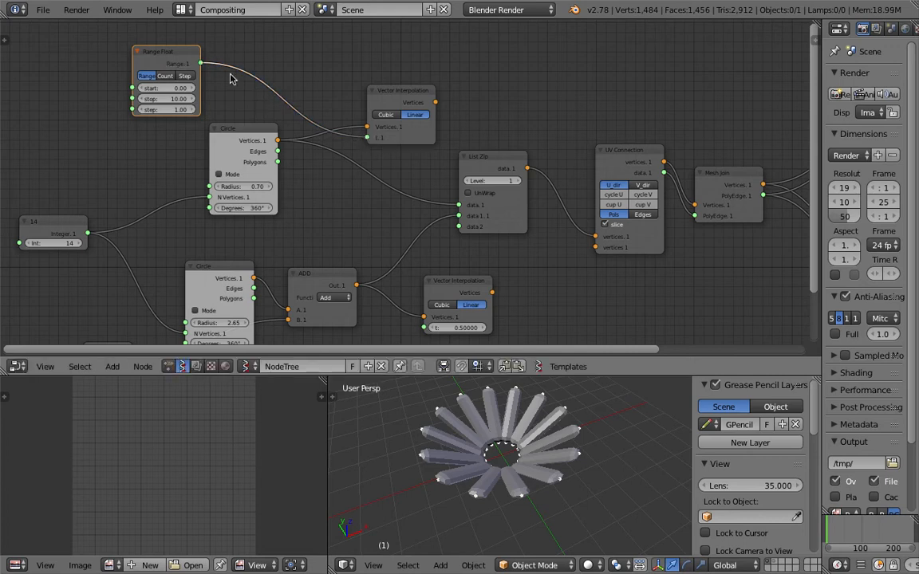
drag(200, 64, 424, 328)
Connect the upper and lower Vector Interpolation outputs to List Zip's first and second data inputs, and save the file.
middle_drag(373, 211, 359, 209)
drag(484, 160, 518, 155)
drag(422, 101, 434, 114)
drag(467, 188, 478, 198)
drag(477, 292, 479, 209)
key(ctrl+s)
click(435, 189)
Switch the Range Float node to Count mode with stop 1.00 and count 18.
click(150, 73)
drag(149, 108, 168, 107)
middle_drag(523, 501, 561, 499)
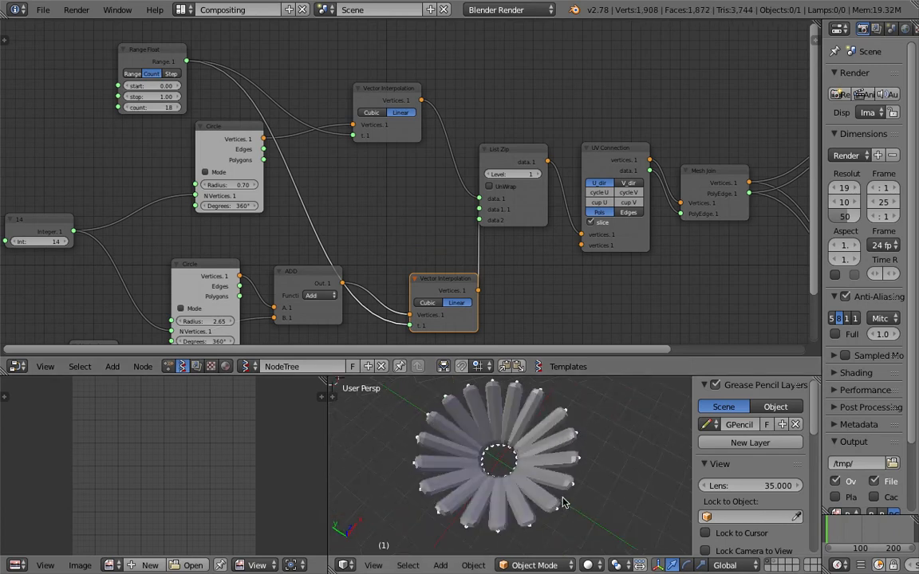
Set the Range Float count to 17 and move the node right, directly above the upper Circle.
mouse_move(160, 107)
mouse_down()
mouse_move(174, 107)
mouse_move(158, 109)
mouse_up()
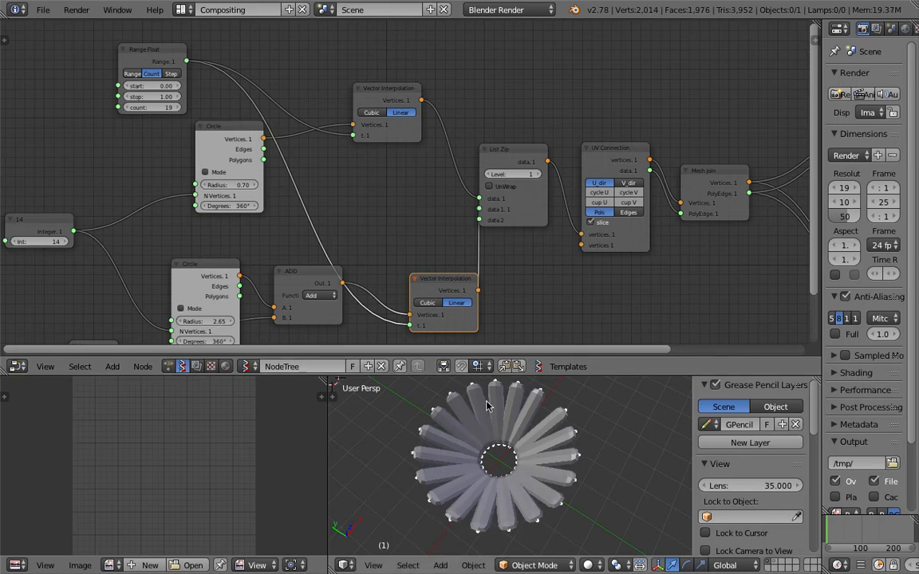
middle_drag(488, 405, 546, 433)
mouse_move(153, 110)
mouse_down()
mouse_move(161, 110)
mouse_move(150, 110)
mouse_up()
middle_drag(281, 143, 295, 149)
drag(164, 56, 218, 60)
middle_drag(461, 430, 537, 505)
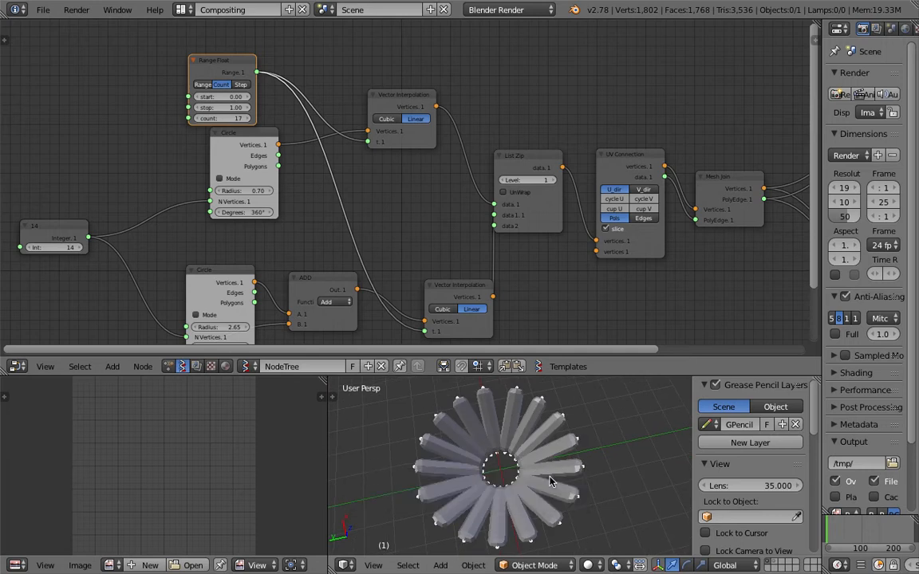
Try Cubic mode on both Vector Interpolation nodes, return them to Linear, and set the Range Float count to 16.
drag(387, 109, 396, 121)
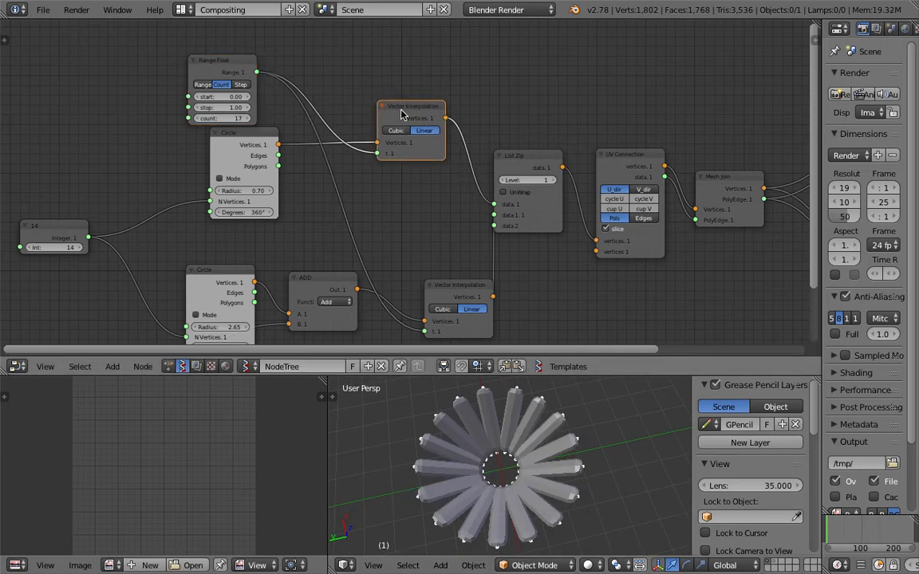
click(442, 309)
click(396, 132)
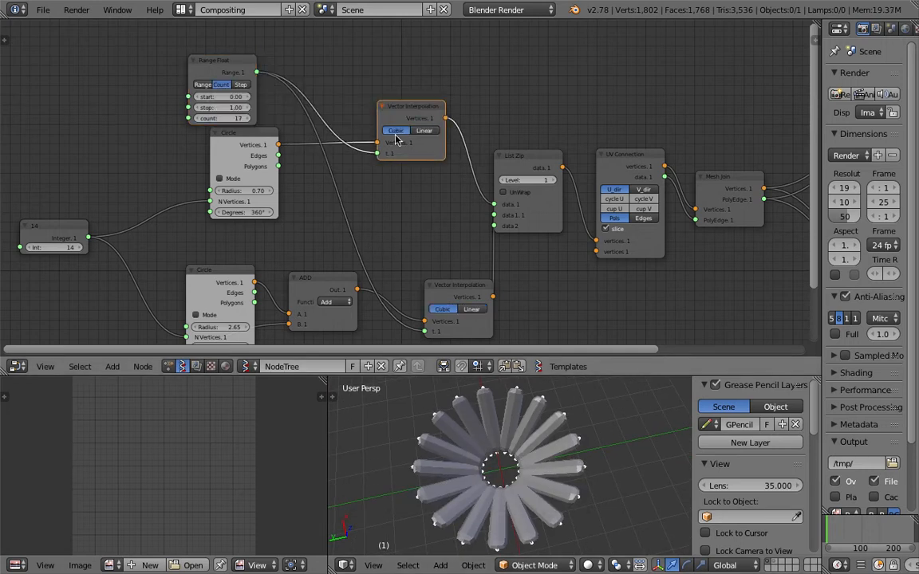
mouse_move(226, 118)
mouse_down()
mouse_move(302, 118)
mouse_move(224, 118)
mouse_up()
click(424, 130)
click(477, 309)
middle_drag(449, 256, 446, 247)
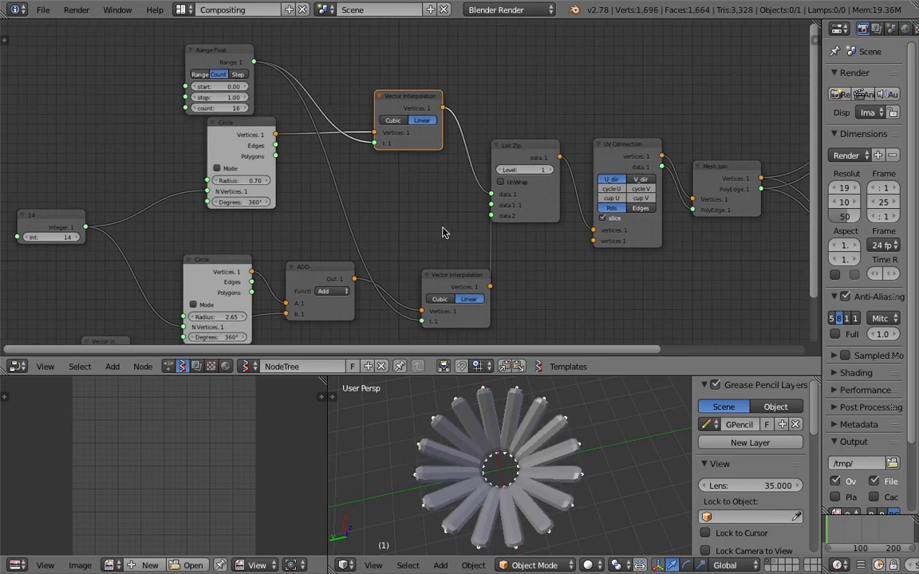
Move the lower Vector Interpolation node up and left, directly below the upper one.
drag(454, 284, 415, 209)
middle_drag(513, 230, 429, 227)
scroll(542, 233, up, 1)
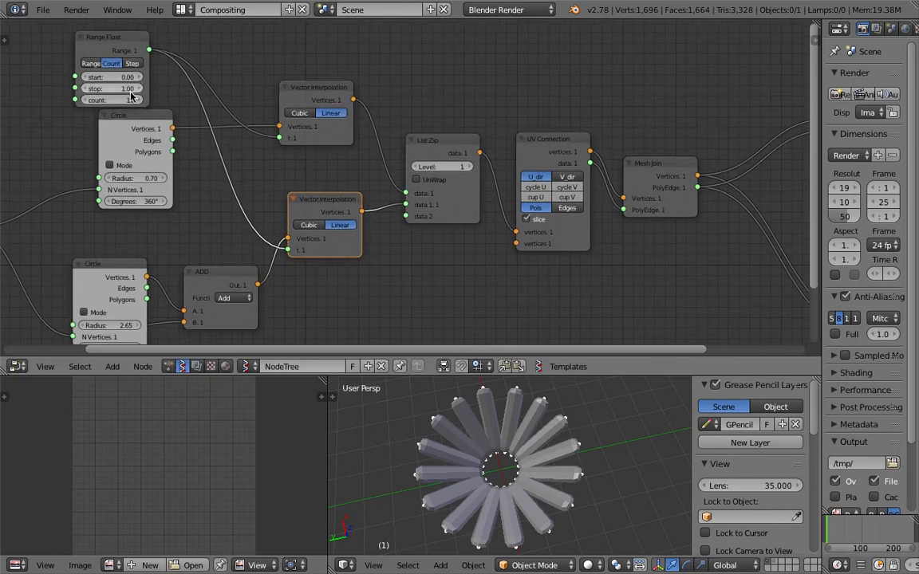
Switch the UV Connection node to Edges and raise the Range Float count to 32.
click(558, 209)
drag(134, 101, 185, 100)
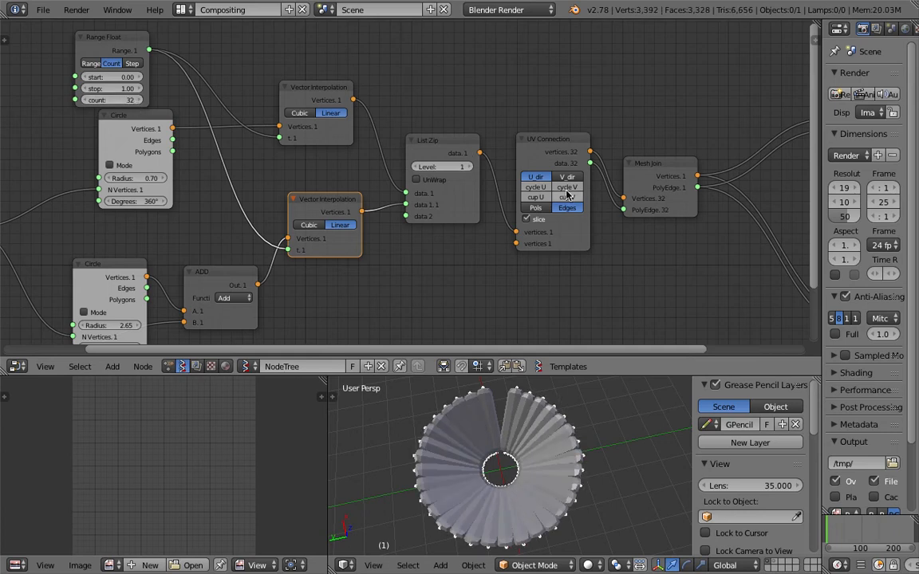
Try the cycle U and V_dir options on the UV Connection node, ending on U_dir with cycling off.
click(540, 188)
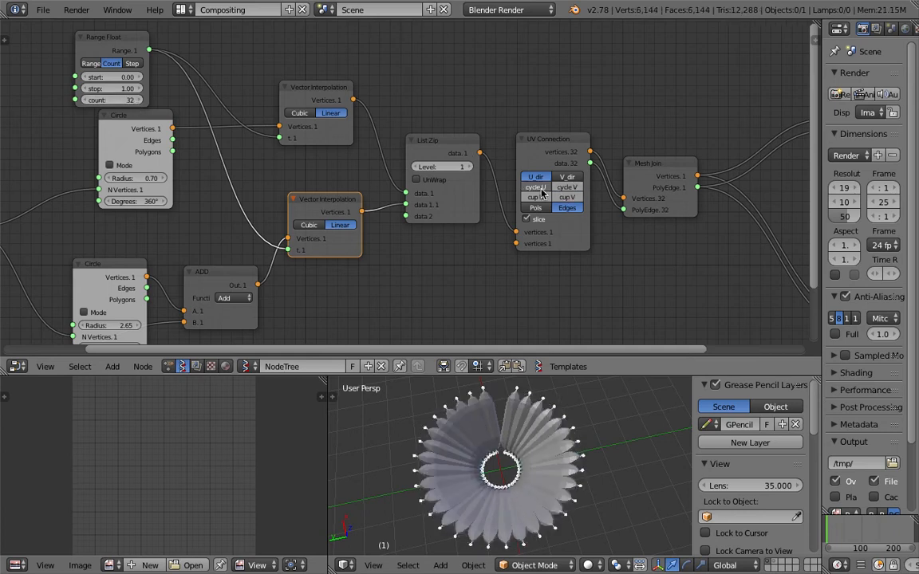
click(541, 189)
click(541, 189)
click(541, 189)
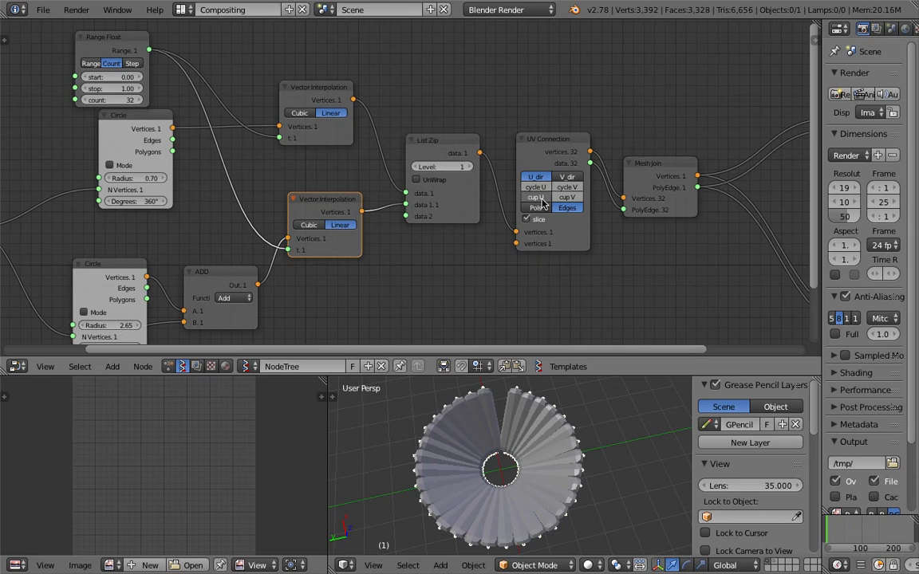
click(565, 177)
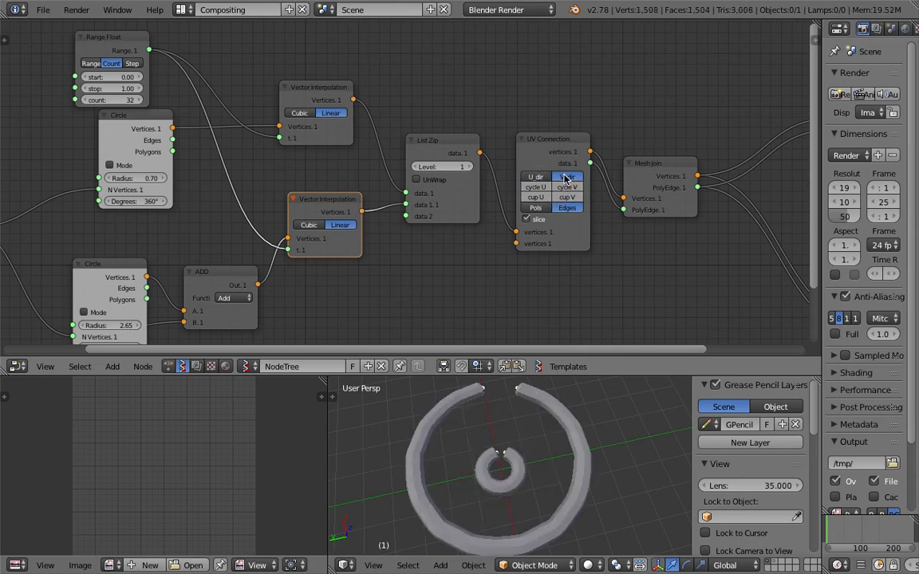
click(549, 177)
click(560, 177)
click(543, 177)
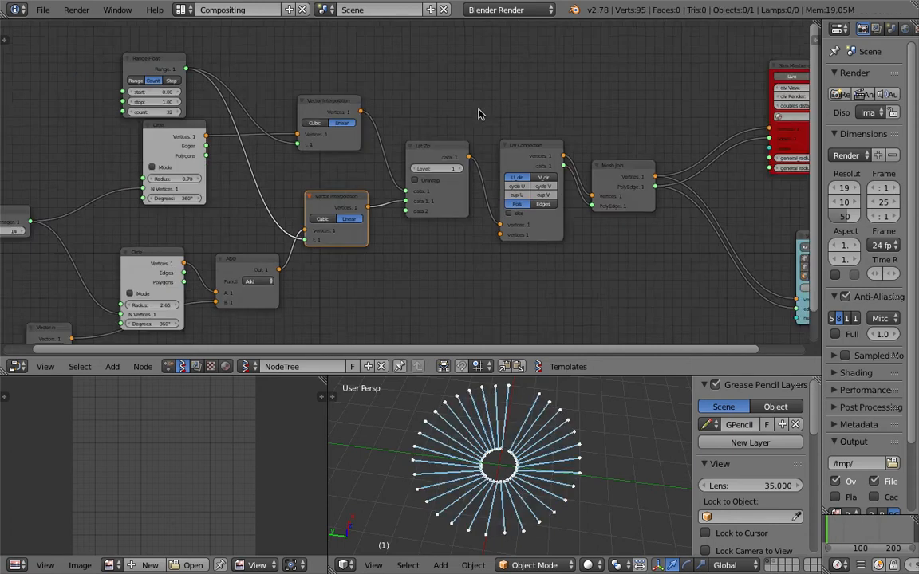
Turn off slice on the UV Connection node and set its output to Edges.
scroll(479, 113, up, 1)
click(563, 208)
middle_drag(449, 110, 476, 111)
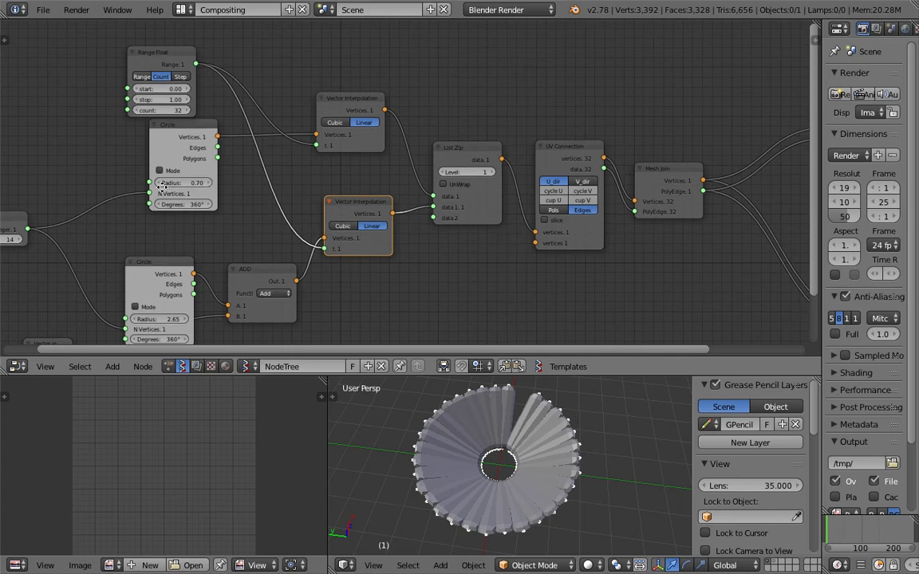
Set the upper Circle's radius to 1.00, move the node down and left below Range Float, and save the file.
middle_drag(158, 171, 229, 137)
drag(247, 144, 279, 144)
drag(258, 90, 215, 118)
middle_drag(220, 83, 224, 129)
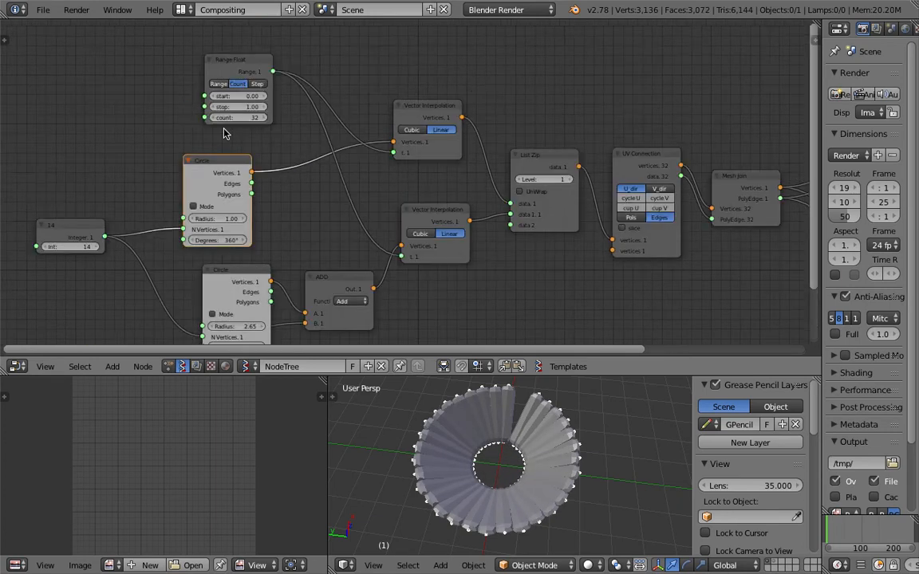
scroll(224, 129, up, 1)
drag(238, 112, 207, 113)
key(ctrl+s)
click(236, 113)
Delete the Range Float node and add a Random Num Gen node above the upper Circle in its place.
drag(233, 52, 183, 55)
middle_drag(184, 57, 220, 89)
scroll(210, 91, up, 1)
drag(184, 73, 169, 74)
key(x)
key(space)
text(random)
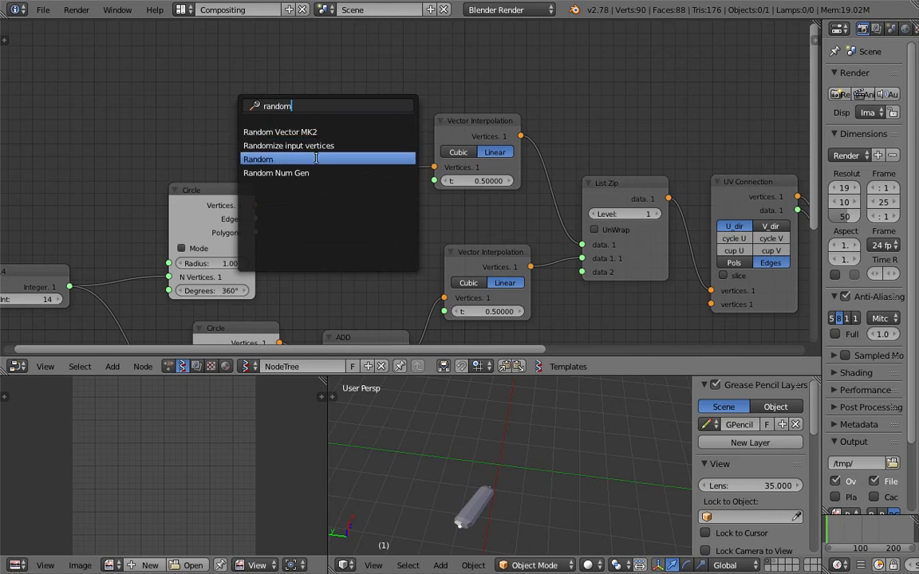
click(318, 172)
click(201, 43)
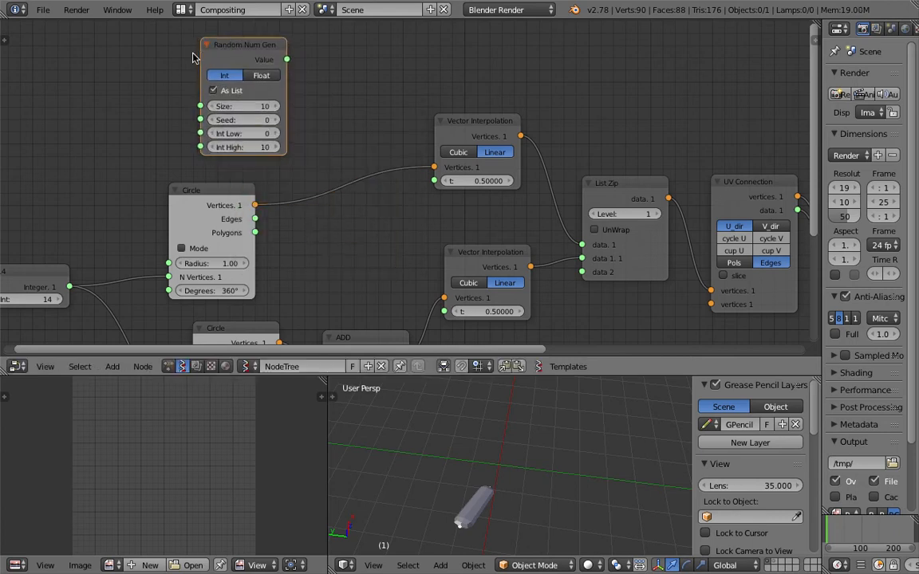
Connect Random Num Gen's value to the t inputs of both Vector Interpolation nodes and switch the generator to Float.
scroll(166, 158, down, 2)
middle_drag(166, 158, 209, 160)
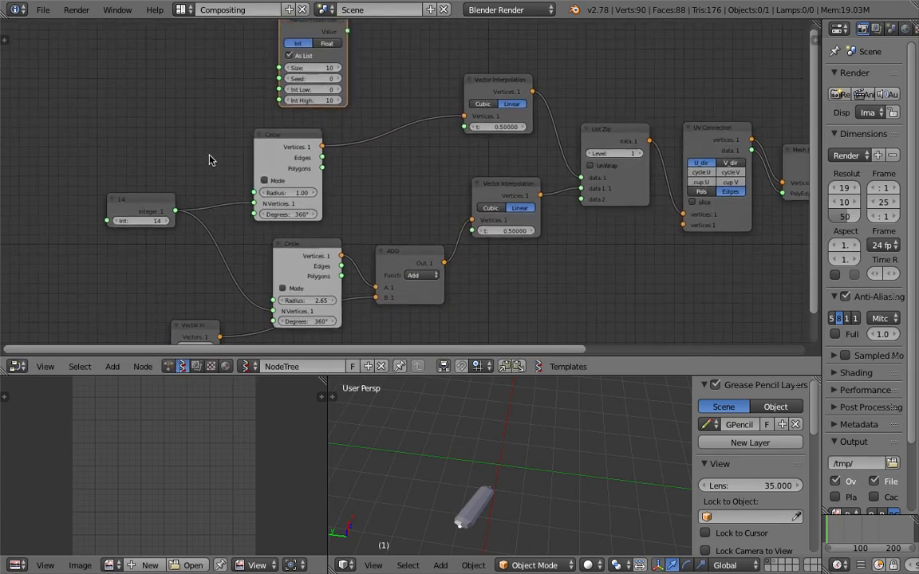
middle_drag(294, 118, 262, 149)
drag(316, 63, 439, 261)
click(295, 75)
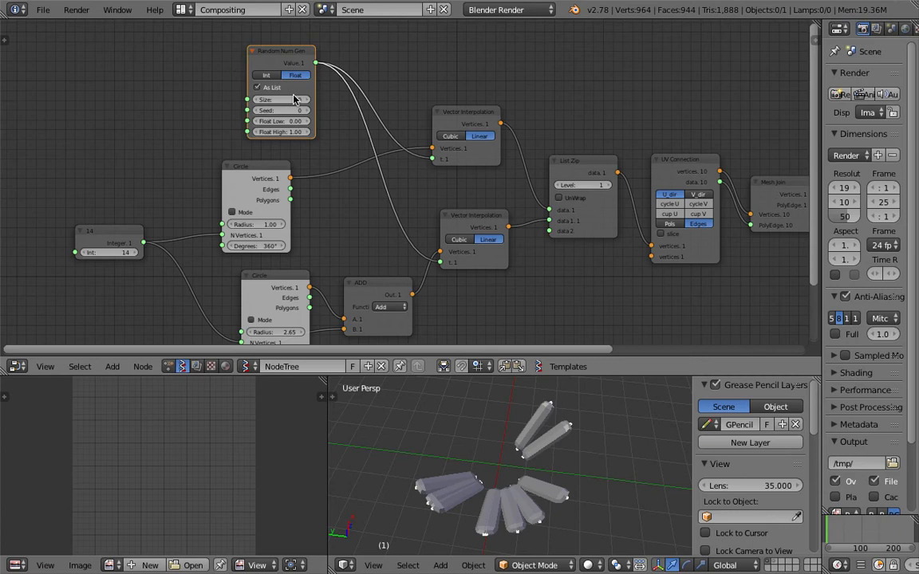
Set the Random Num Gen size to 38 and seed to 17, and save the file.
mouse_move(289, 100)
mouse_down()
mouse_move(313, 102)
mouse_move(281, 102)
mouse_up()
middle_drag(511, 409, 598, 563)
key(ctrl+s)
click(539, 443)
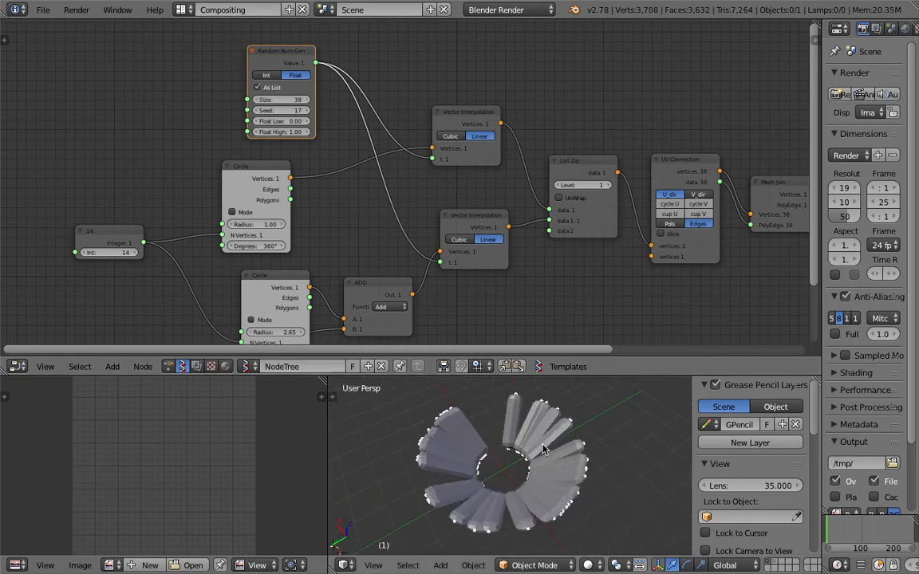
Duplicate the Integer node, connect the copy to Random Num Gen's size input, and set it to 43.
middle_drag(191, 113, 200, 108)
key(shift+d)
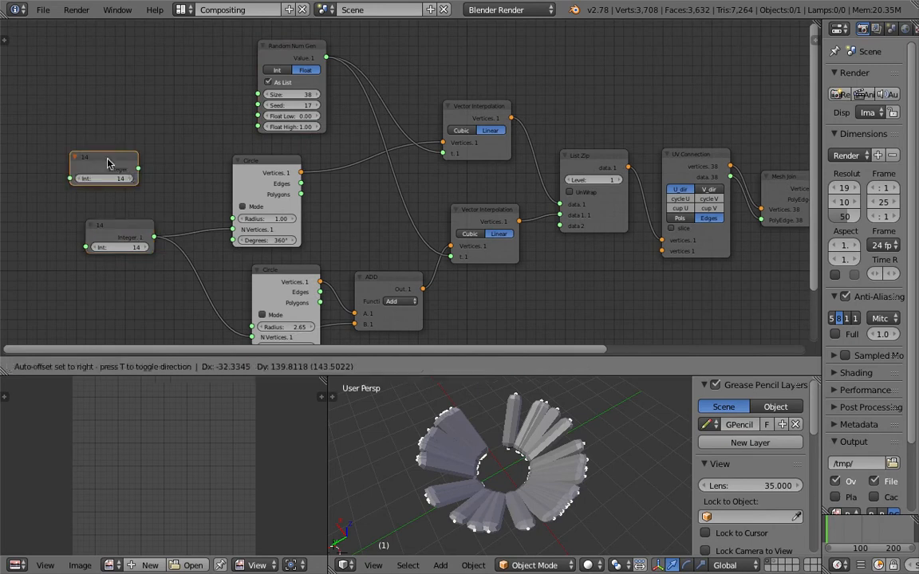
click(119, 165)
drag(138, 168, 265, 96)
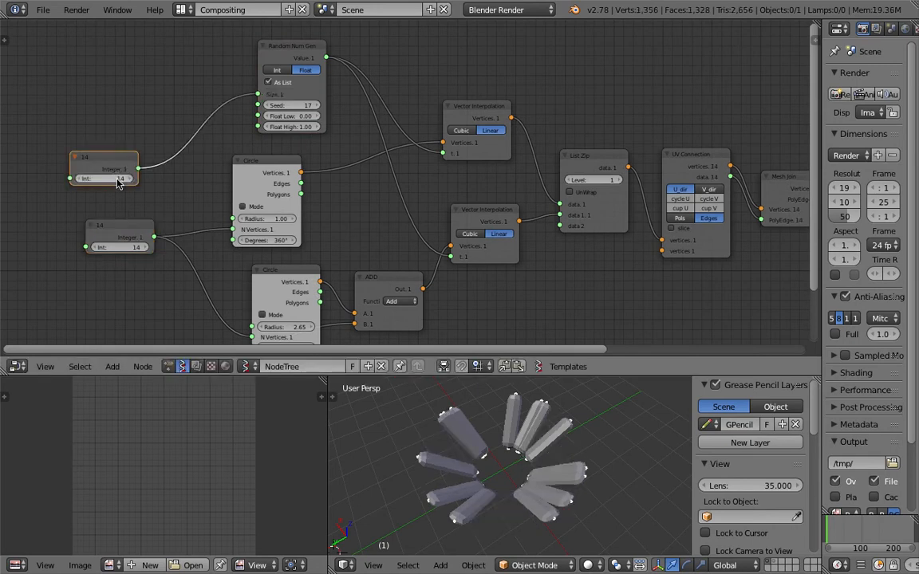
drag(117, 183, 156, 198)
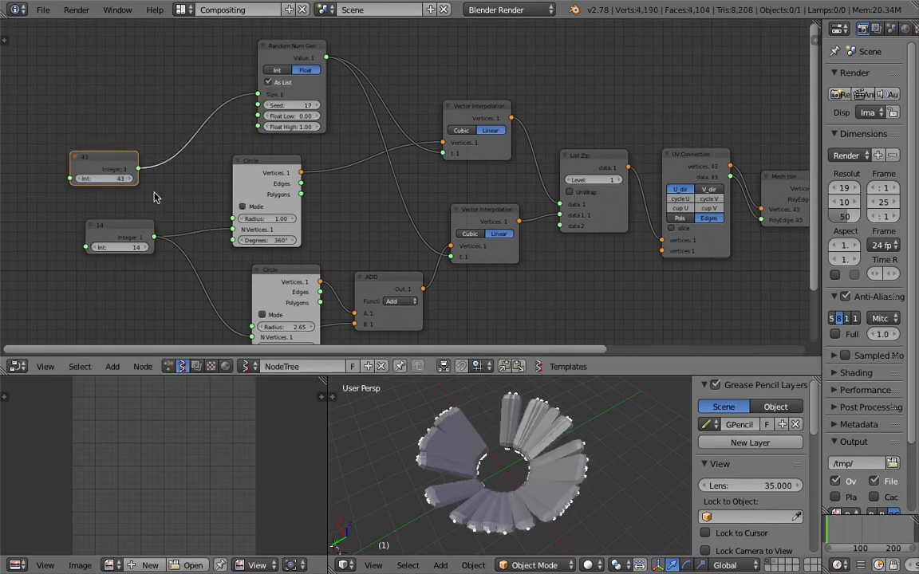
Adjust Random Num Gen's seed and Float Low, set the Integer feeding its size to 32, and save the file.
mouse_move(301, 118)
mouse_down()
mouse_move(322, 118)
mouse_move(260, 116)
mouse_move(301, 116)
mouse_move(300, 105)
mouse_move(312, 105)
mouse_up()
middle_drag(597, 490, 536, 480)
key(ctrl+s)
click(536, 480)
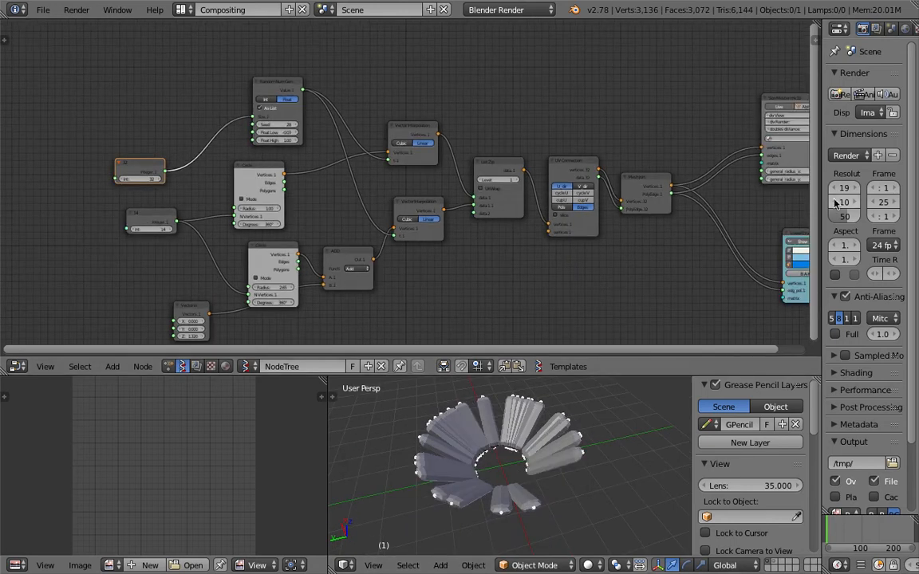
Move the skin mesher node up slightly, delete the blue viewer node, and save the file.
drag(822, 191, 843, 192)
middle_drag(503, 195, 480, 186)
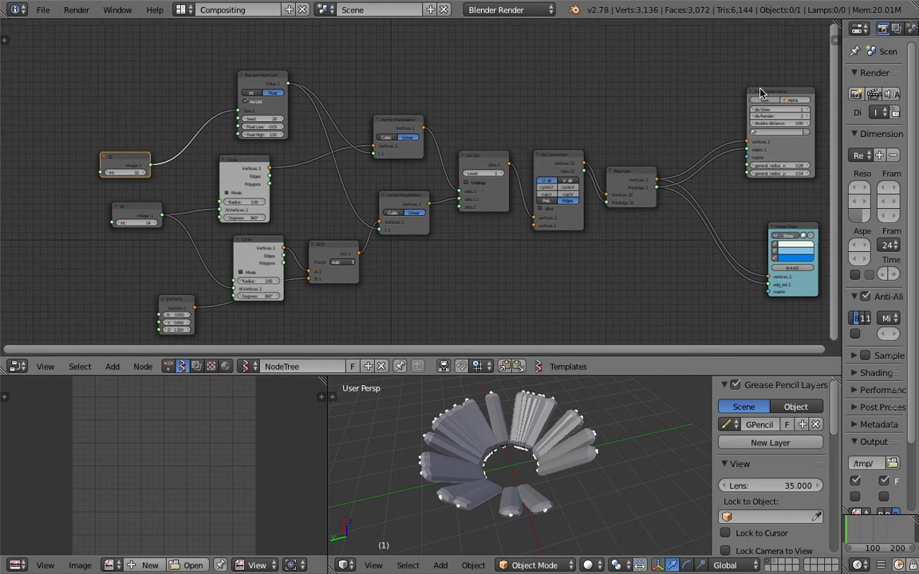
drag(765, 92, 761, 82)
click(796, 227)
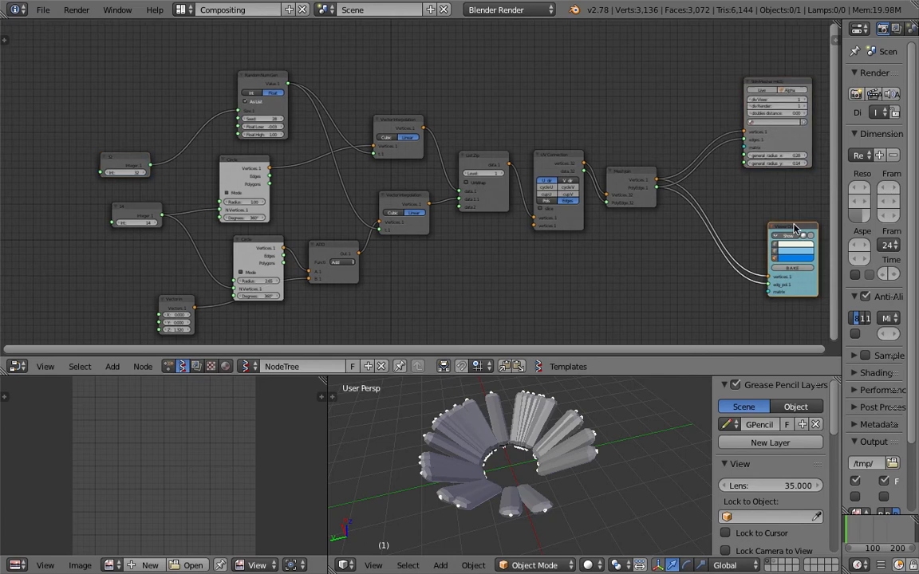
key(x)
key(ctrl+s)
click(720, 227)
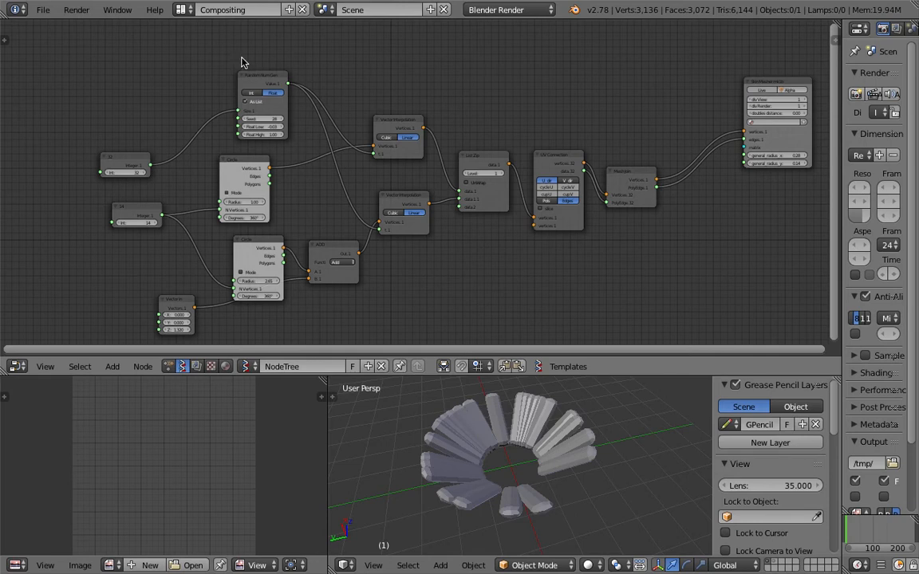
Group the nodes from Random Num Gen and both Circles through Mesh Join, using make group without relinking.
drag(219, 46, 666, 330)
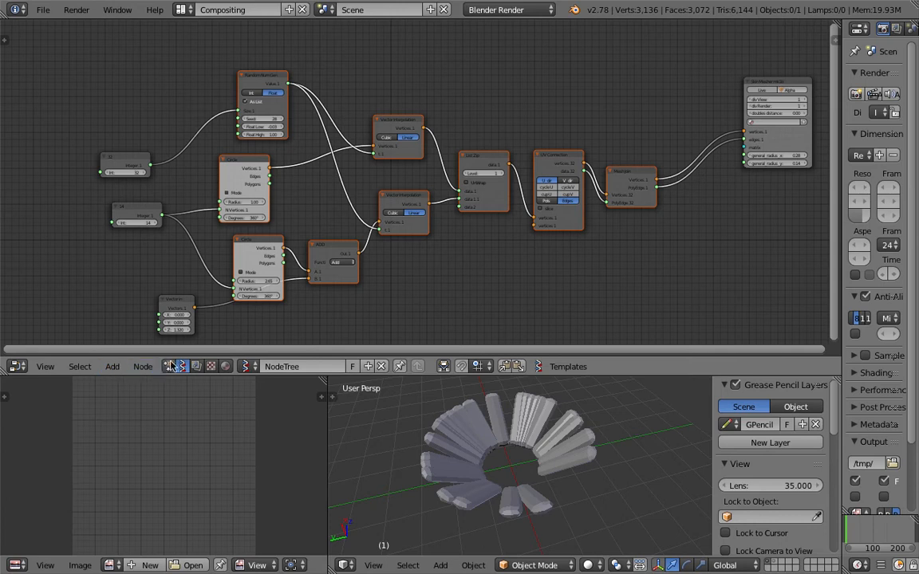
click(144, 367)
key(Home)
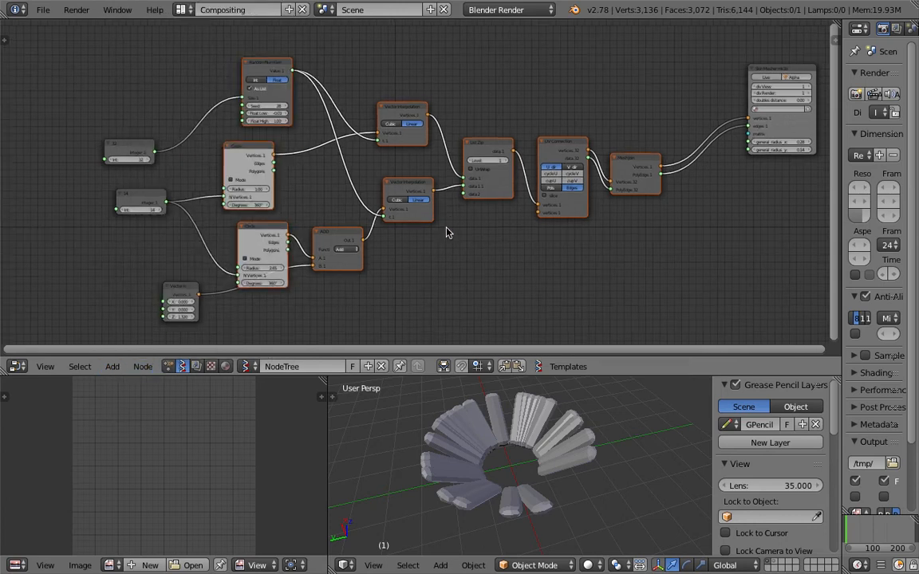
key(shift+a)
mouse_move(435, 502)
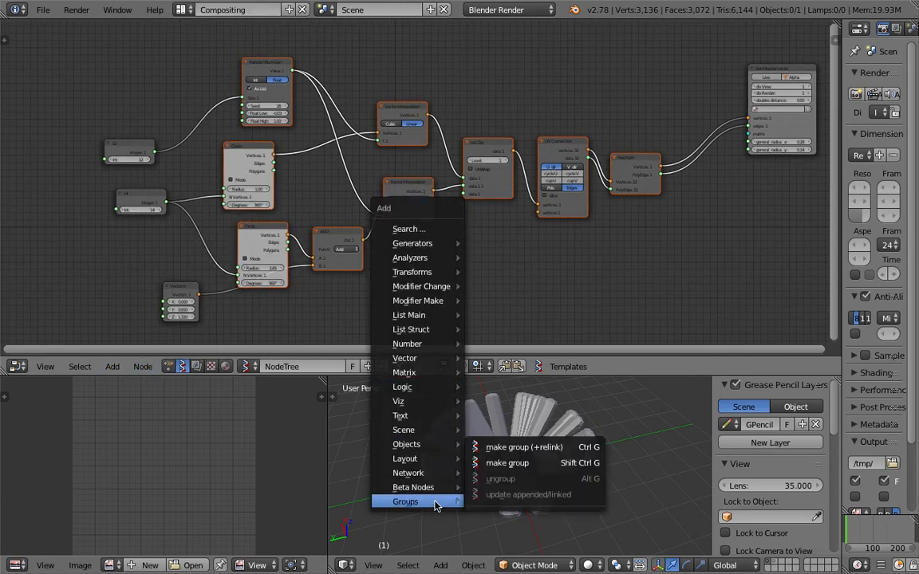
click(576, 465)
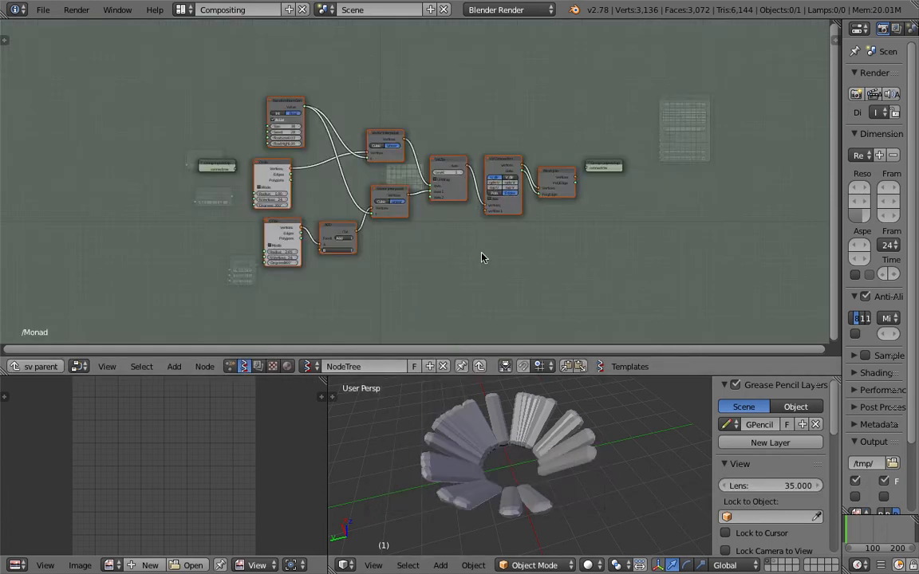
Connect the Group Inputs node to Random Num Gen's Size and Seed inputs, and set Float Low to 0.
scroll(417, 168, up, 4)
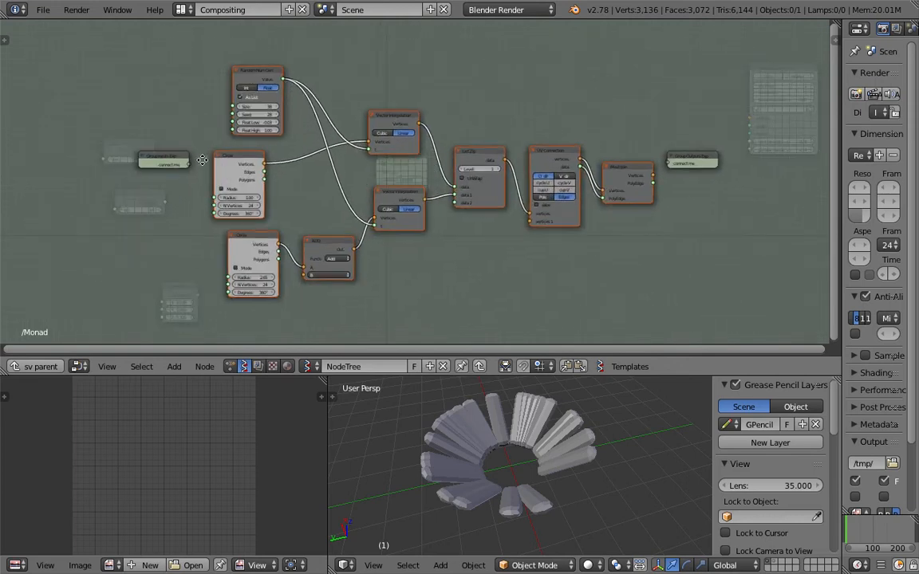
scroll(193, 155, up, 2)
middle_drag(90, 139, 125, 134)
drag(113, 141, 57, 133)
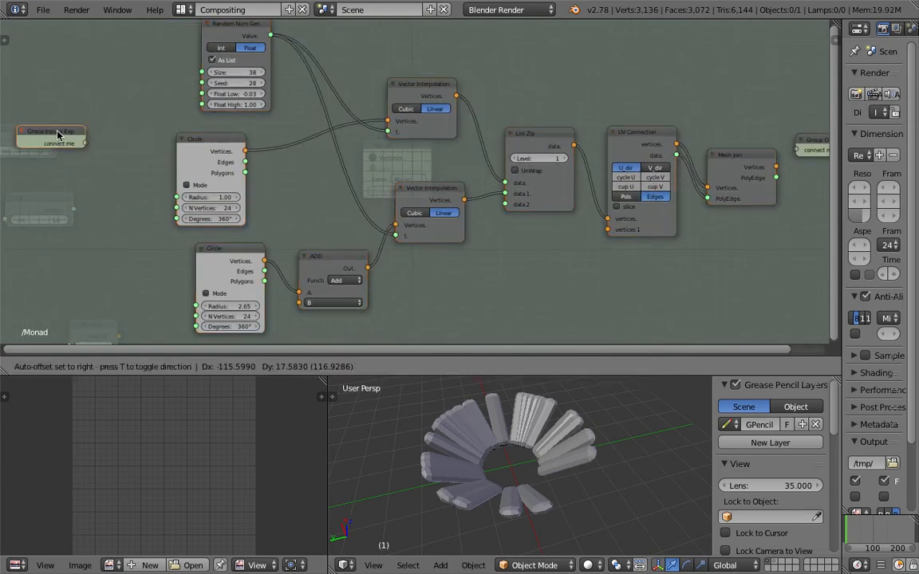
middle_drag(87, 135, 115, 142)
scroll(116, 146, up, 1)
drag(99, 158, 114, 155)
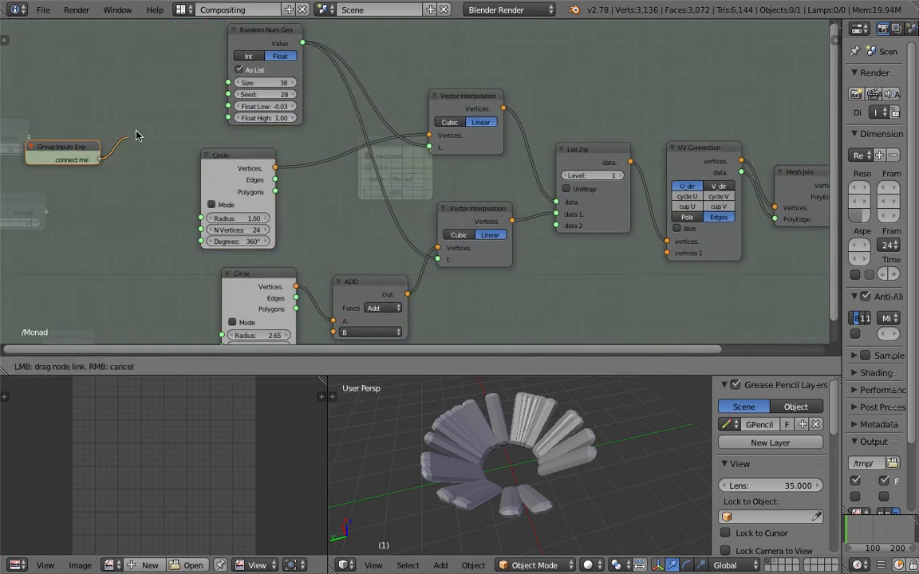
drag(174, 100, 226, 83)
drag(100, 171, 227, 94)
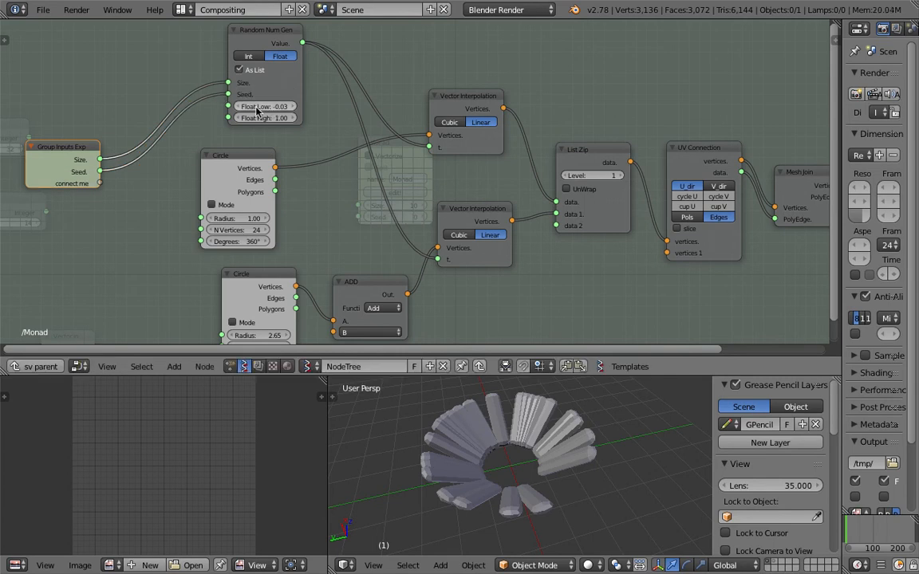
text(0)
key(Return)
Connect the Group Inputs node to the Radius, N Vertices and Degrees inputs of both Circle nodes, sharing one N Vertices socket.
middle_drag(238, 136, 265, 99)
drag(121, 151, 248, 298)
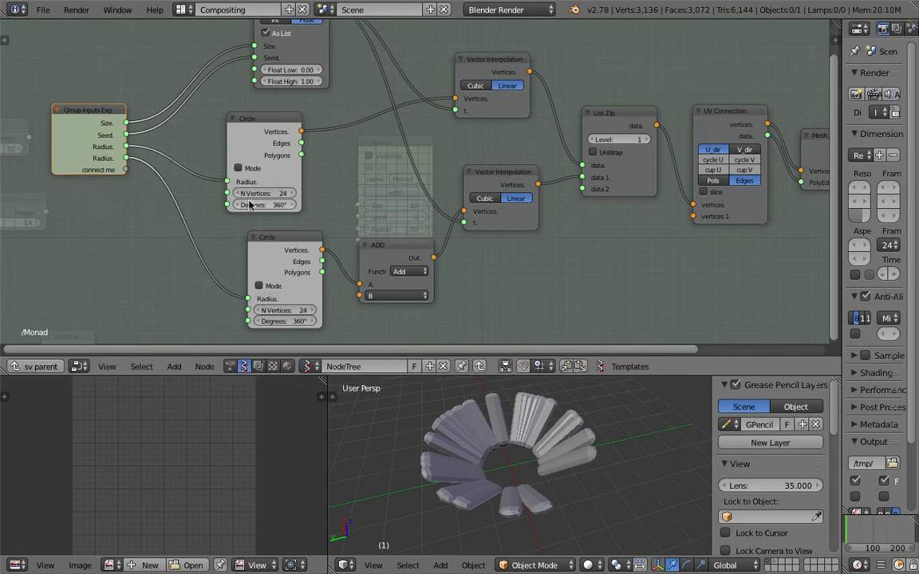
drag(125, 170, 228, 193)
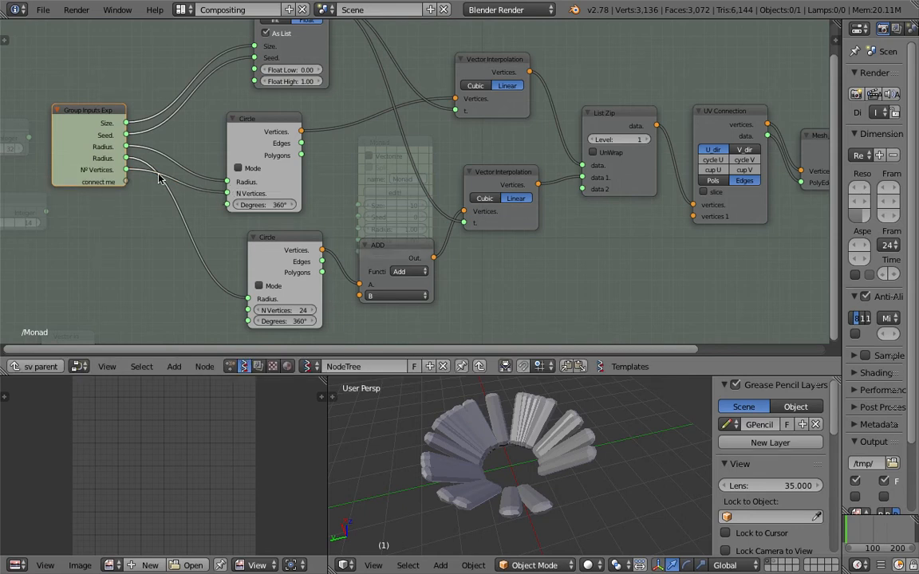
drag(128, 173, 248, 311)
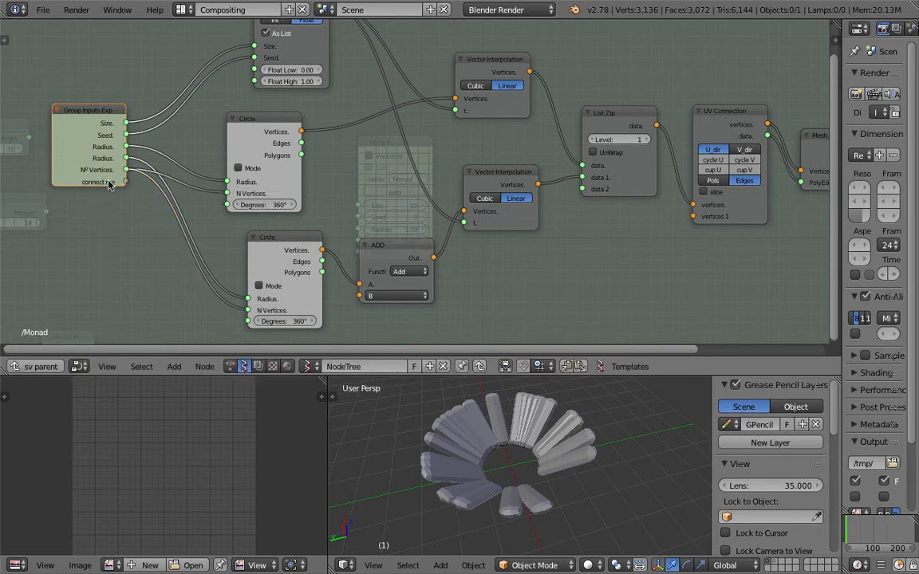
drag(126, 182, 220, 207)
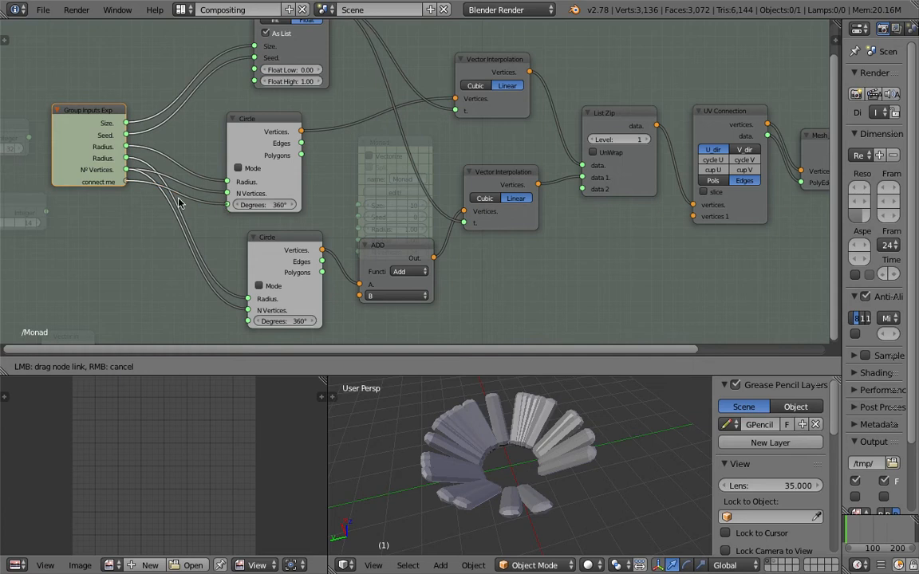
drag(126, 182, 248, 321)
Connect Mesh Join's Vertices output to the Group Outputs node and reposition both nodes.
middle_drag(603, 170, 454, 202)
middle_drag(509, 101, 430, 95)
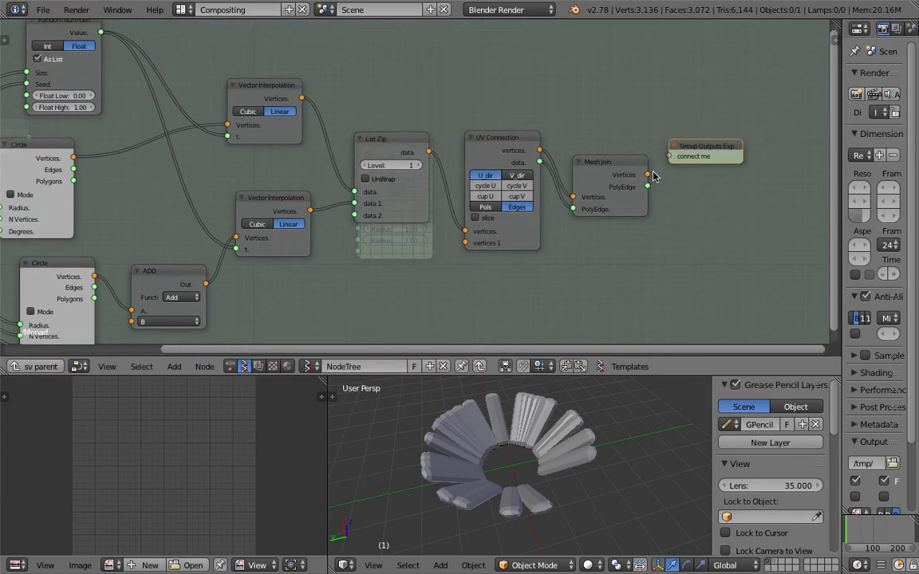
drag(647, 174, 669, 164)
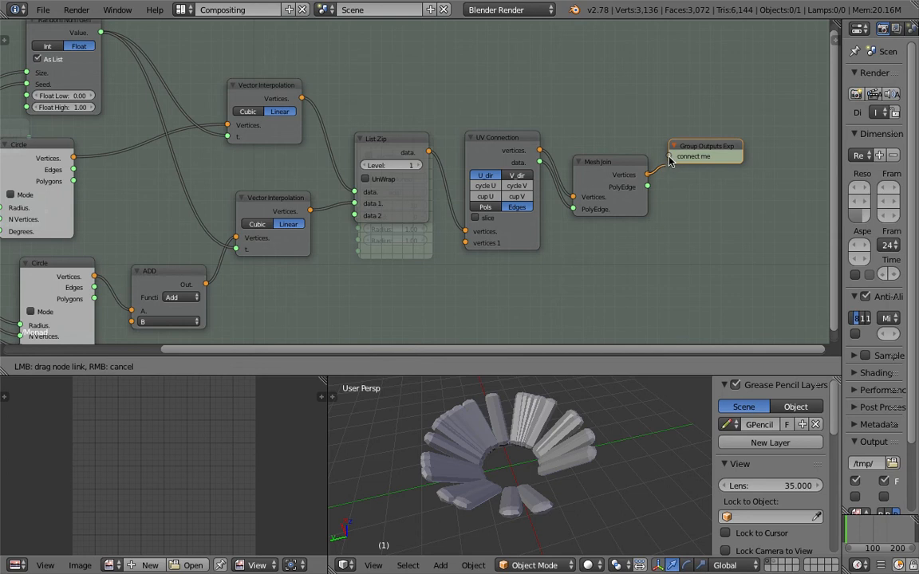
mouse_move(676, 169)
mouse_down()
mouse_move(658, 189)
mouse_move(670, 157)
mouse_up()
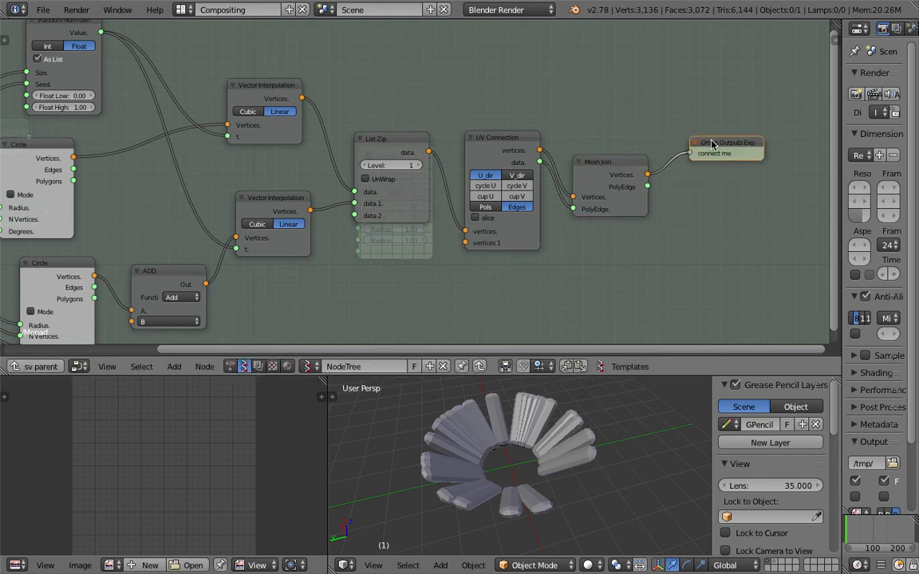
scroll(550, 155, down, 2)
scroll(550, 156, up, 2)
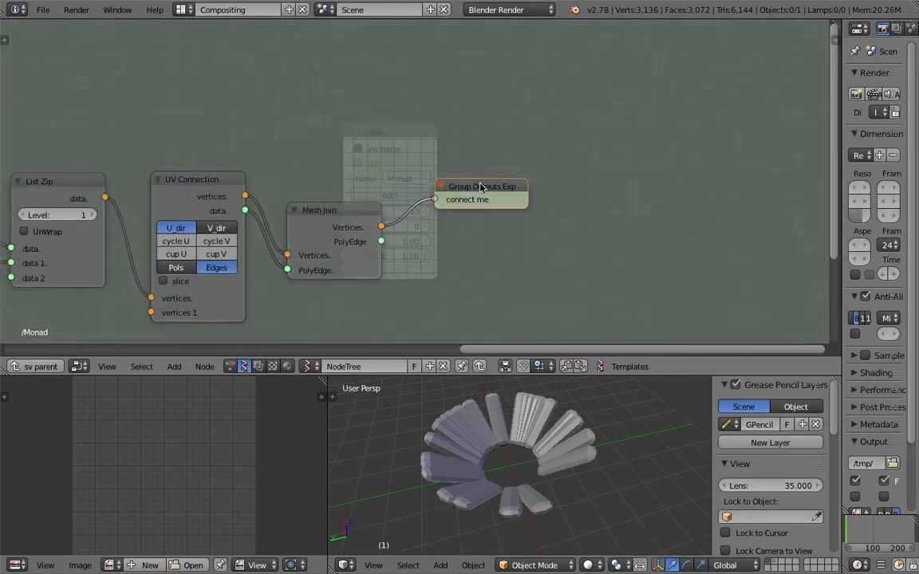
middle_drag(432, 157, 634, 156)
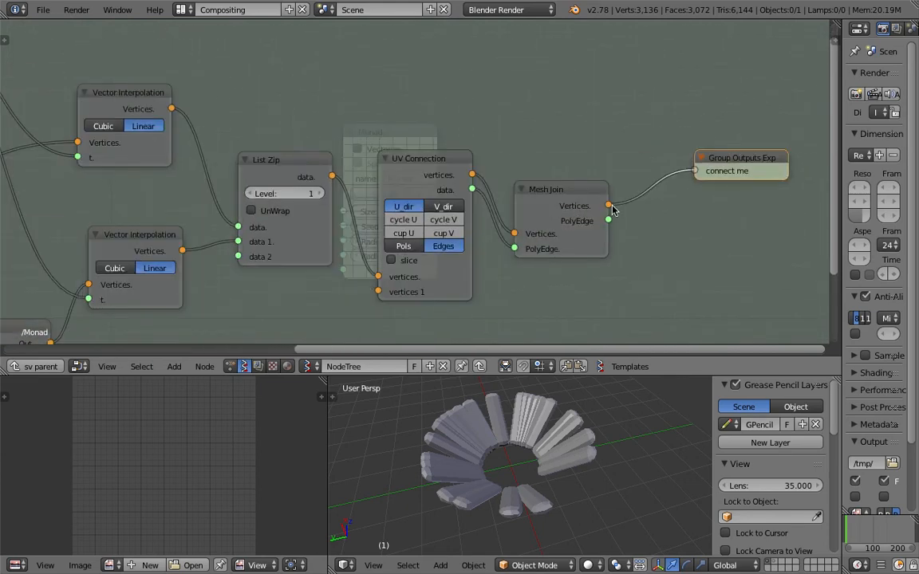
drag(615, 215, 691, 177)
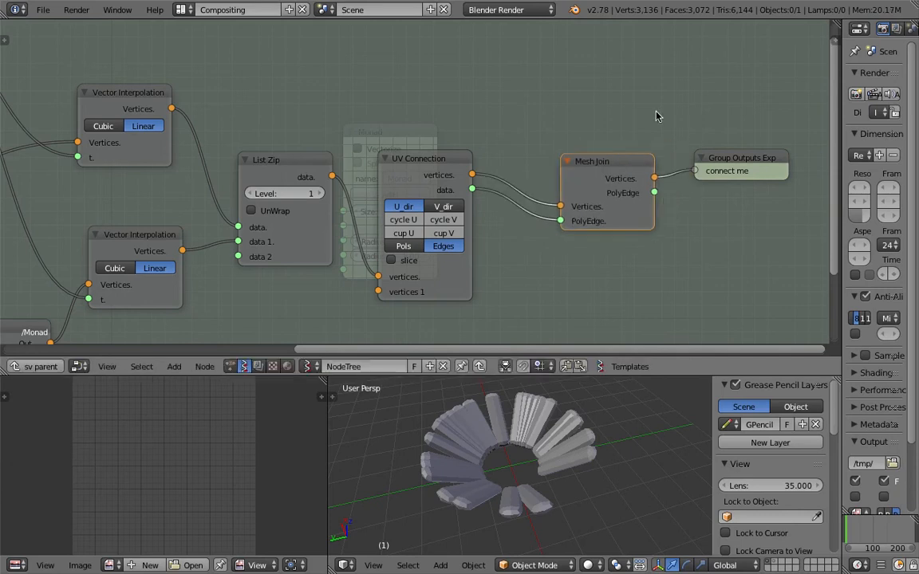
scroll(630, 127, down, 2)
drag(559, 175, 540, 209)
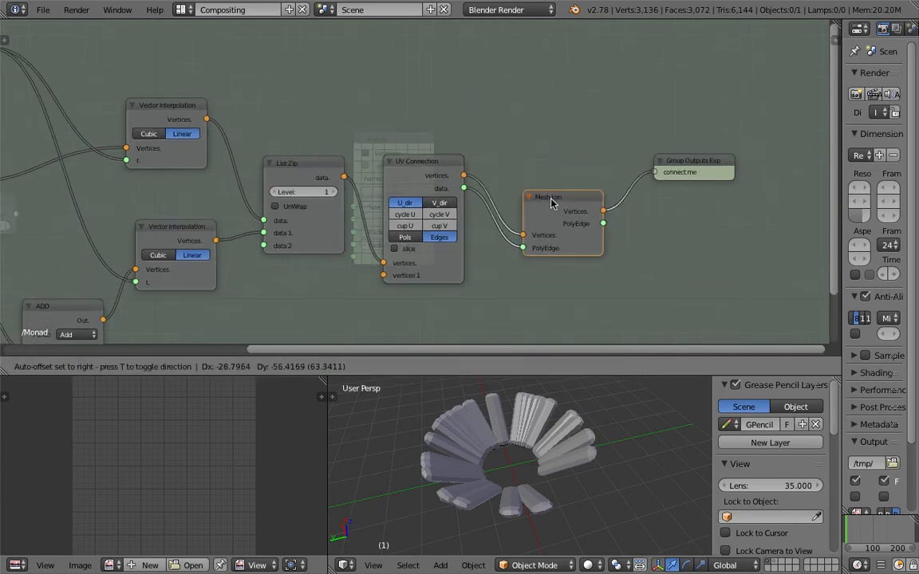
Leave the group for the parent node tree, save the file, and place the Monad node in open space.
scroll(478, 179, down, 1)
click(77, 366)
scroll(320, 216, up, 3)
key(ctrl+s)
click(324, 214)
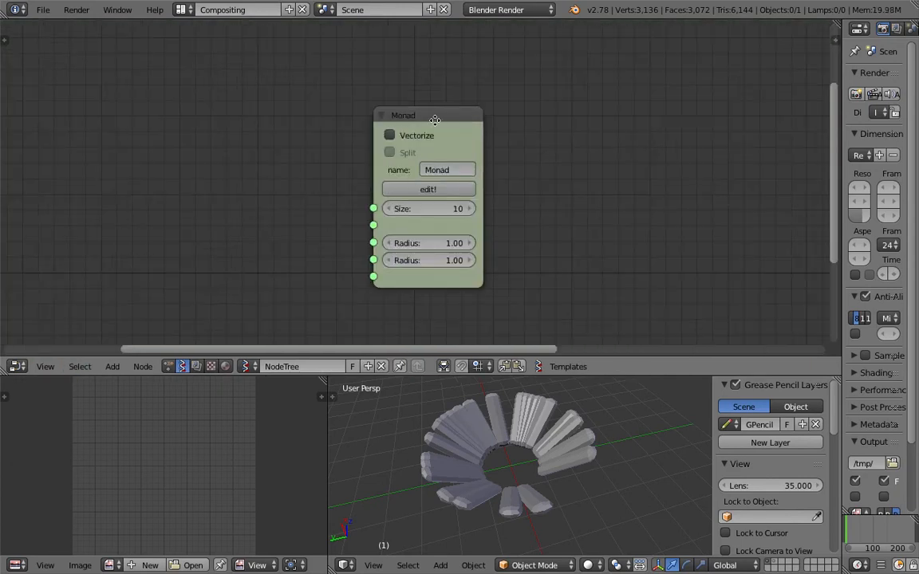
Adjust the Monad node's Size and Radius values, and reopen the group for editing.
middle_drag(533, 212, 507, 201)
middle_drag(556, 252, 536, 248)
drag(381, 195, 421, 194)
drag(390, 234, 335, 232)
click(384, 179)
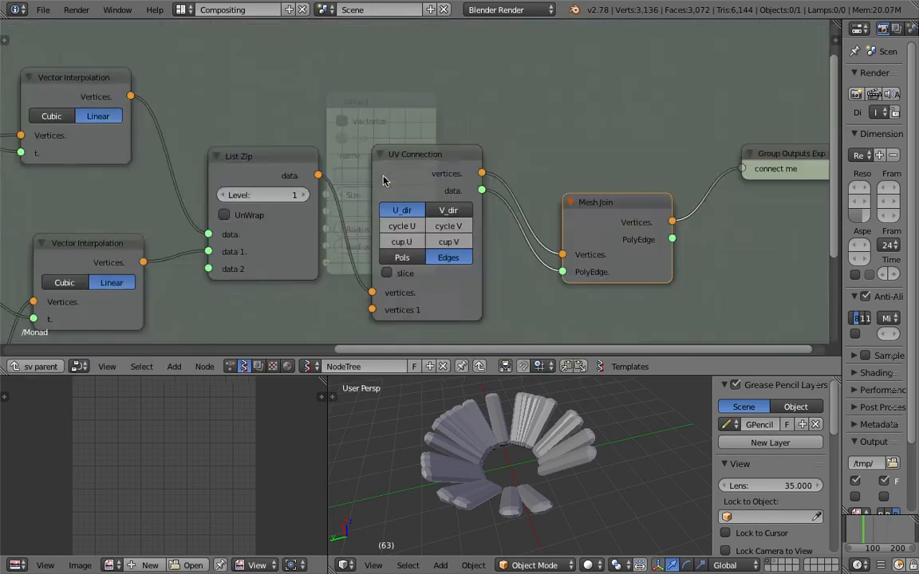
Reposition the Group Inputs node and the lower Circle node to spread their links apart.
scroll(193, 173, down, 4)
middle_drag(186, 184, 407, 126)
middle_drag(185, 152, 272, 172)
drag(166, 79, 110, 106)
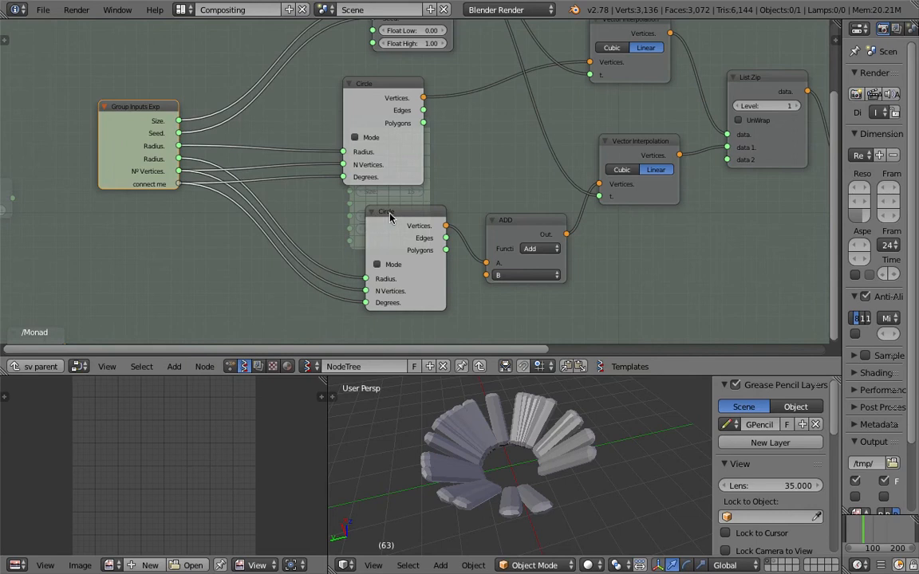
drag(390, 217, 348, 214)
scroll(271, 170, up, 1)
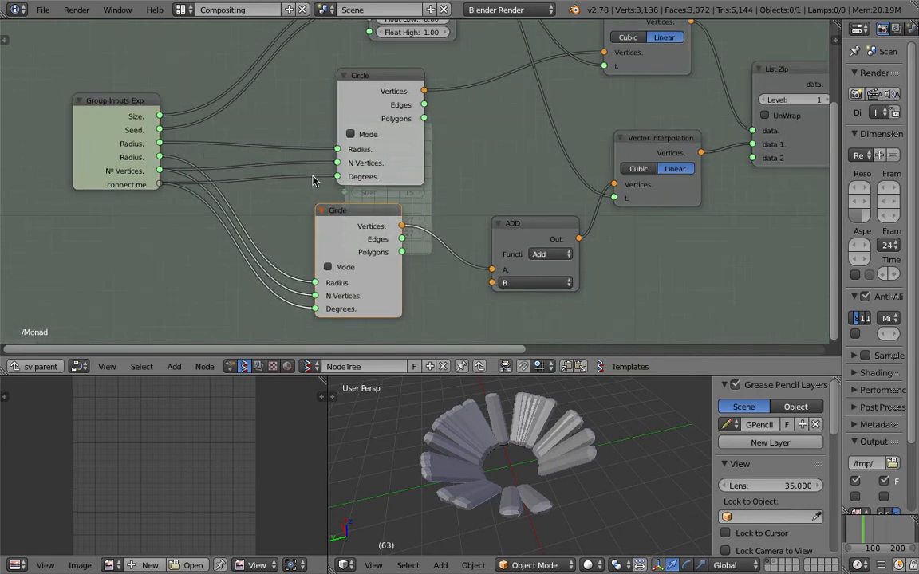
middle_drag(428, 158, 374, 165)
scroll(535, 142, down, 1)
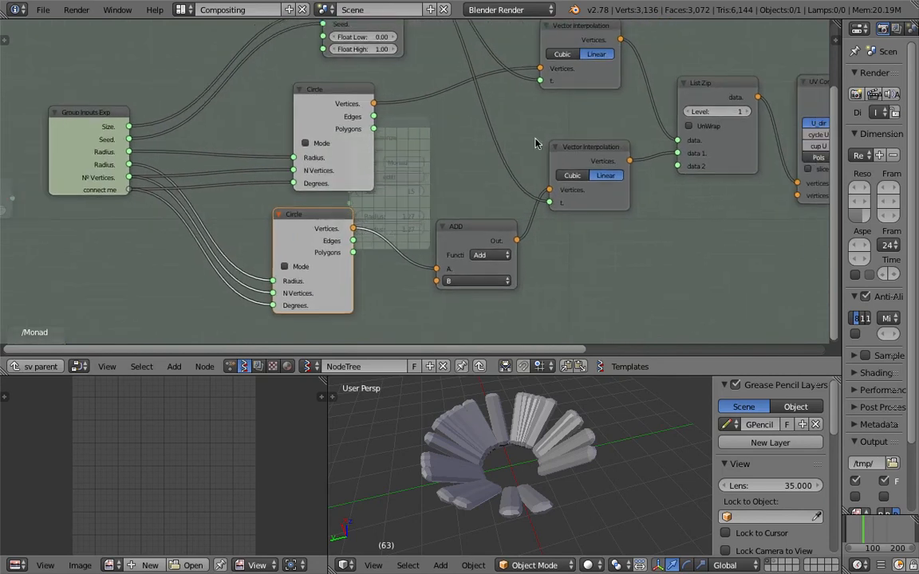
Show the node properties sidebar and widen it to expose the Sv Custom Group Interface socket lists.
click(834, 35)
scroll(651, 144, down, 3)
middle_drag(431, 167, 502, 169)
scroll(565, 167, up, 2)
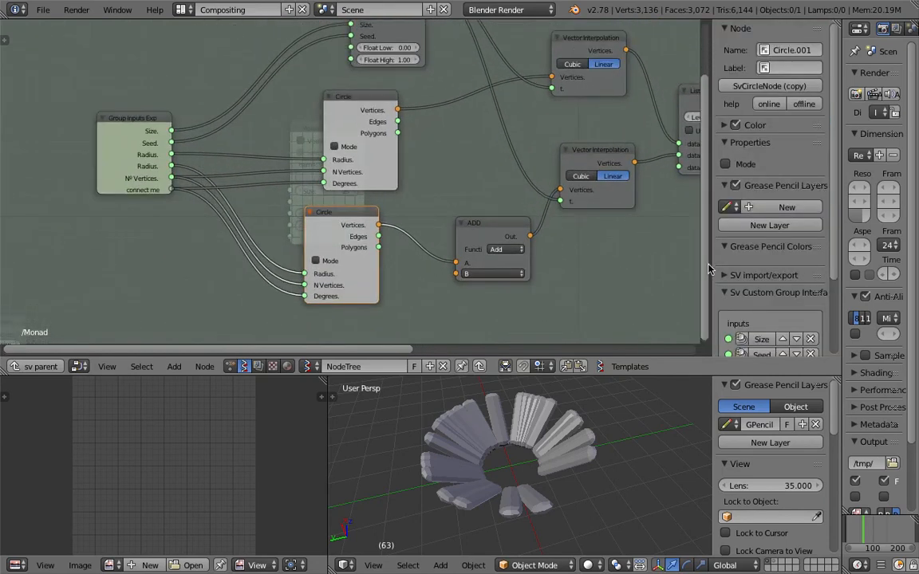
scroll(738, 265, down, 3)
drag(710, 247, 546, 231)
Try to rename the group's second Radius input socket to Radius BIG.
click(611, 290)
click(626, 309)
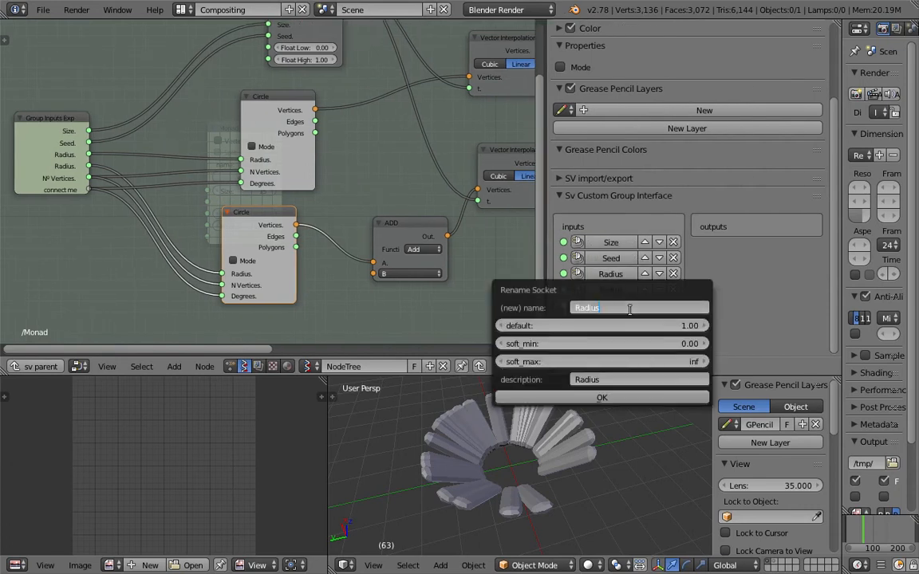
key(Return)
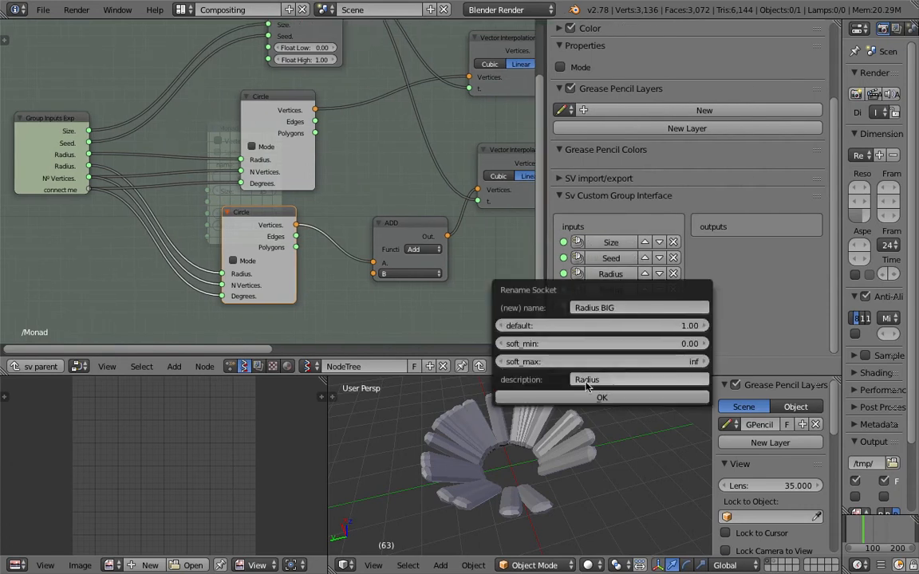
click(601, 399)
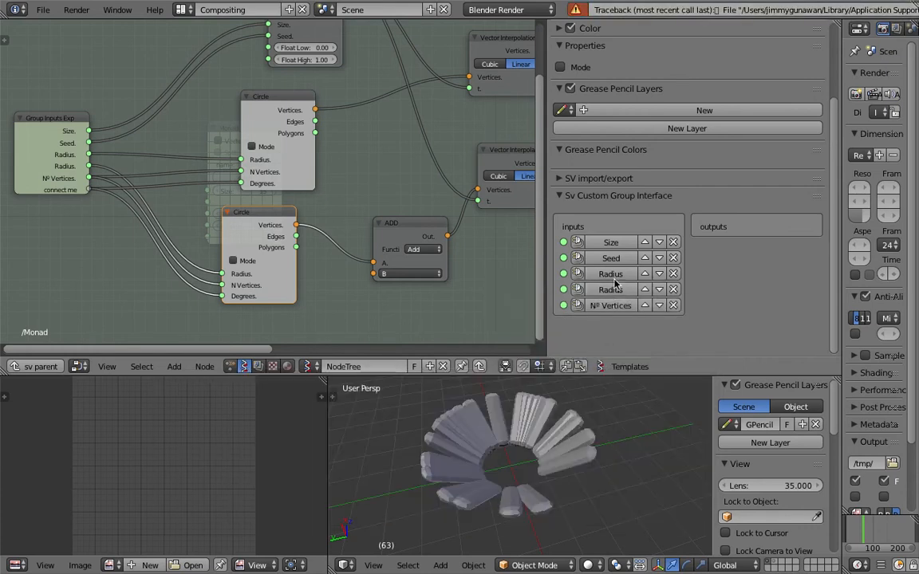
Try to rename the group's first Radius input socket to Radius SMA.
click(613, 274)
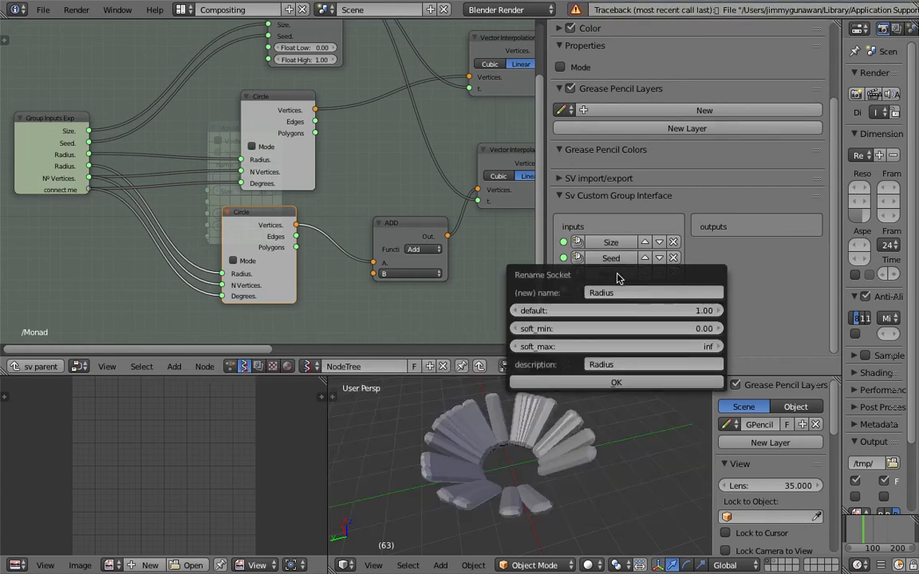
click(627, 365)
click(676, 292)
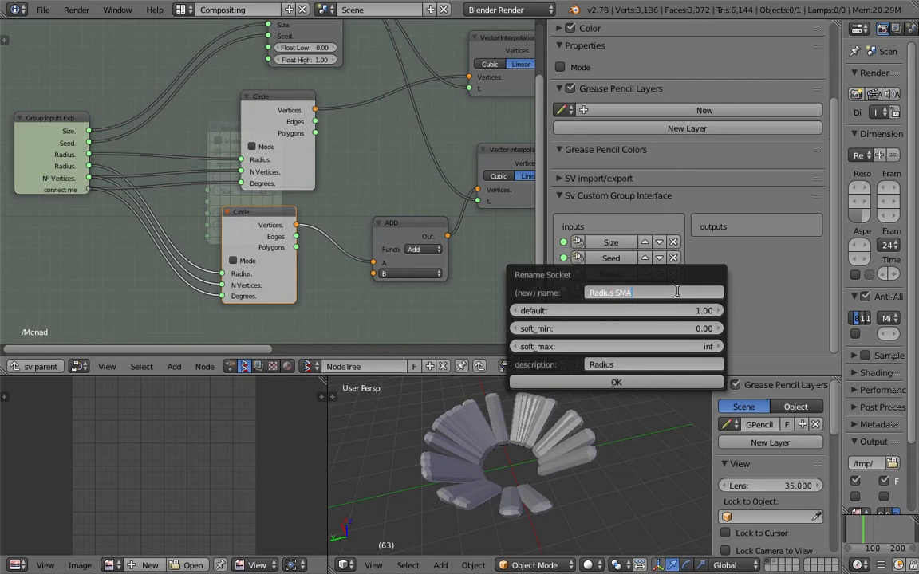
key(Return)
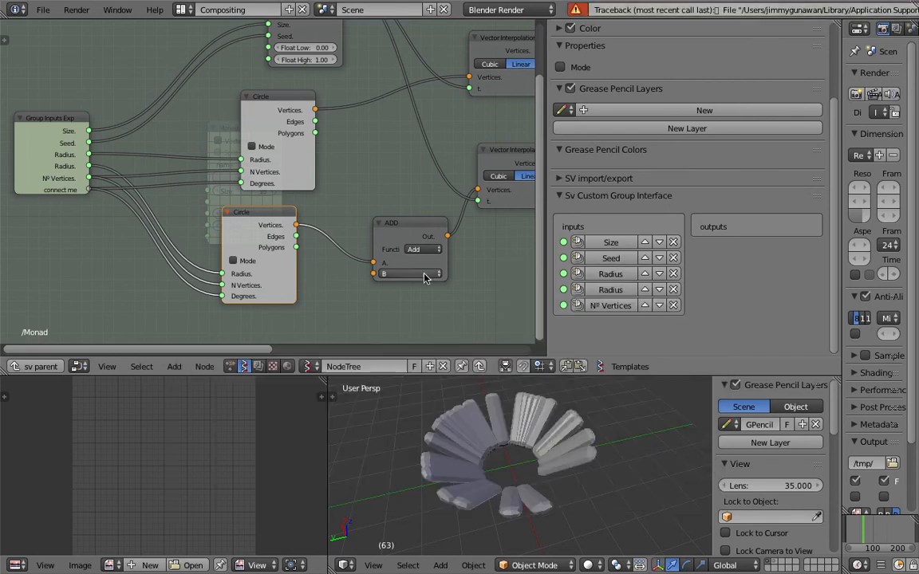
middle_drag(531, 221, 527, 223)
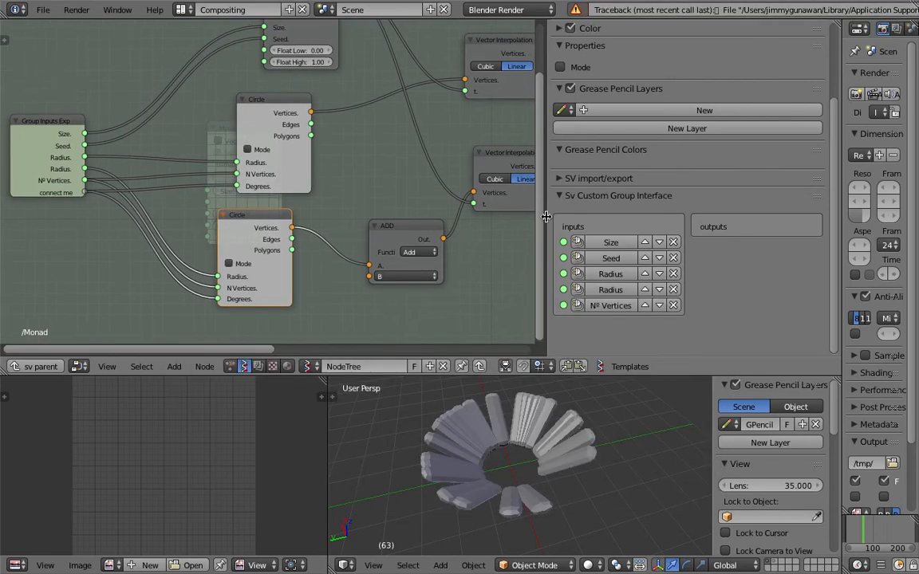
Narrow the properties sidebar and leave the group to view the Monad node's exposed inputs in the parent node tree.
drag(547, 217, 709, 217)
scroll(224, 165, down, 2)
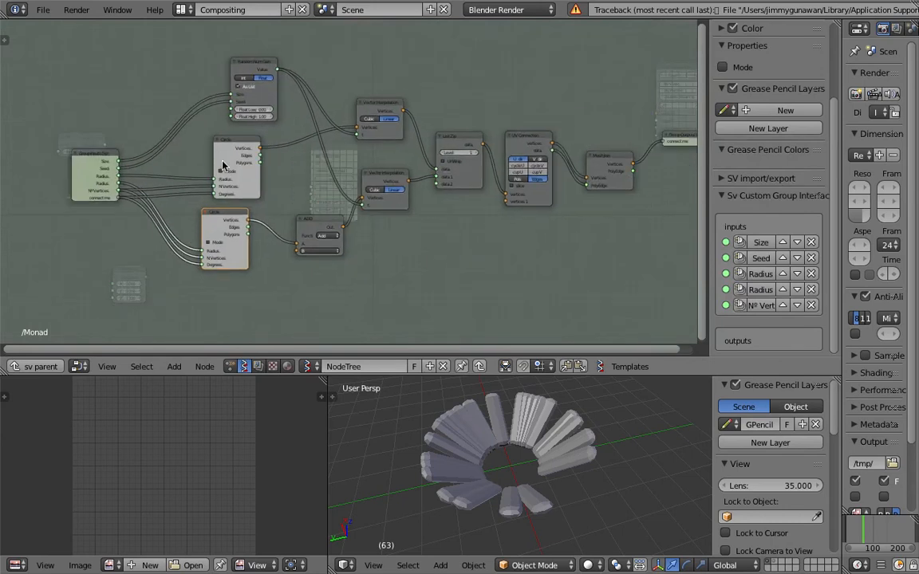
key(Tab)
key(KP_Decimal)
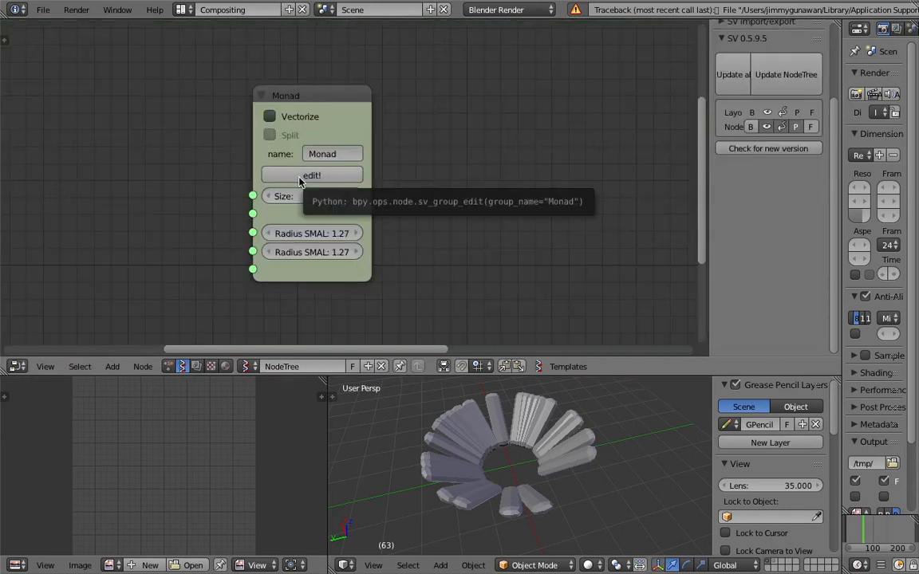
Reopen the Monad group for editing and bring its Group Inputs node into view.
click(318, 176)
scroll(329, 182, down, 8)
middle_drag(600, 161, 374, 179)
drag(510, 185, 551, 145)
scroll(565, 147, down, 2)
scroll(351, 168, down, 1)
middle_drag(201, 173, 696, 132)
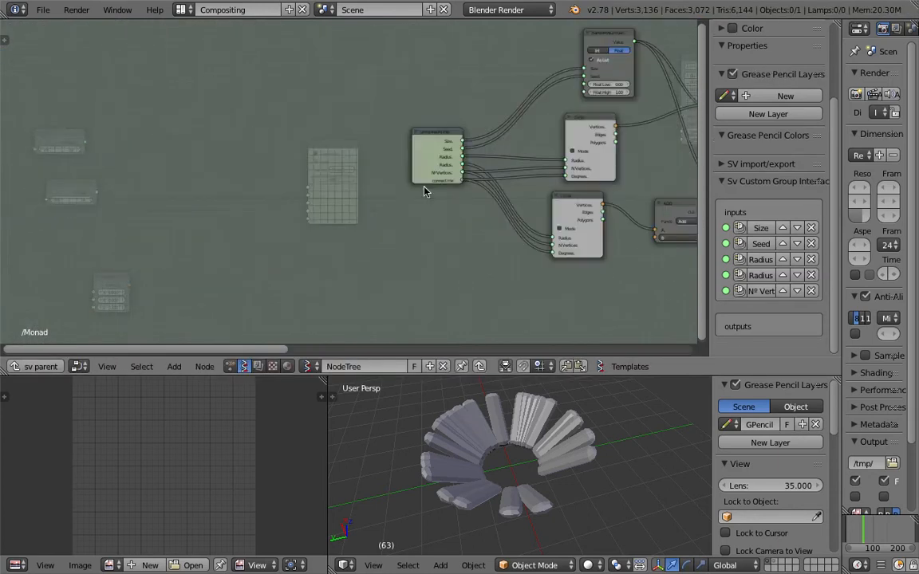
Cut the link from the second Radius input to the lower Circle node and remove that socket from the group interface.
scroll(450, 183, up, 7)
middle_drag(484, 179, 175, 211)
scroll(214, 207, up, 2)
drag(183, 98, 104, 115)
ctrl+right_drag(286, 253, 273, 209)
scroll(251, 212, down, 1)
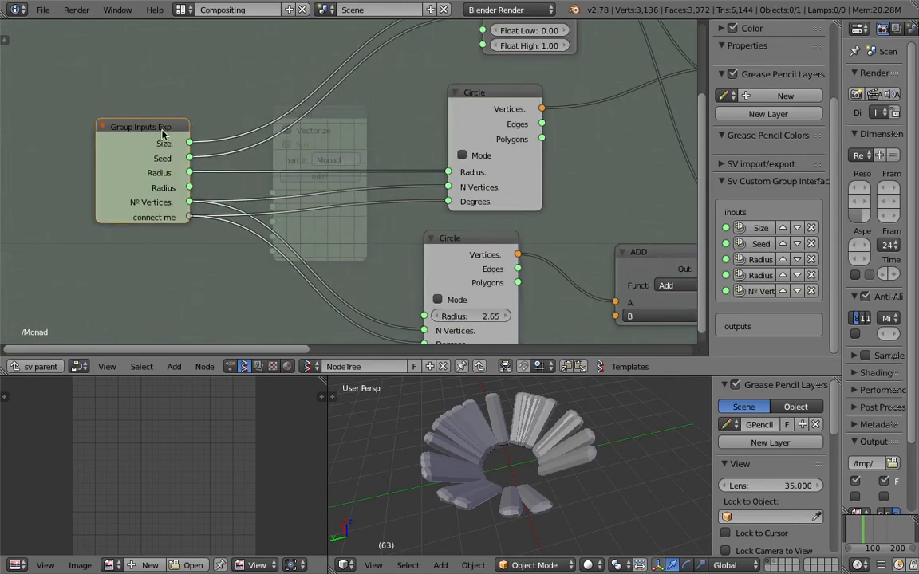
click(811, 275)
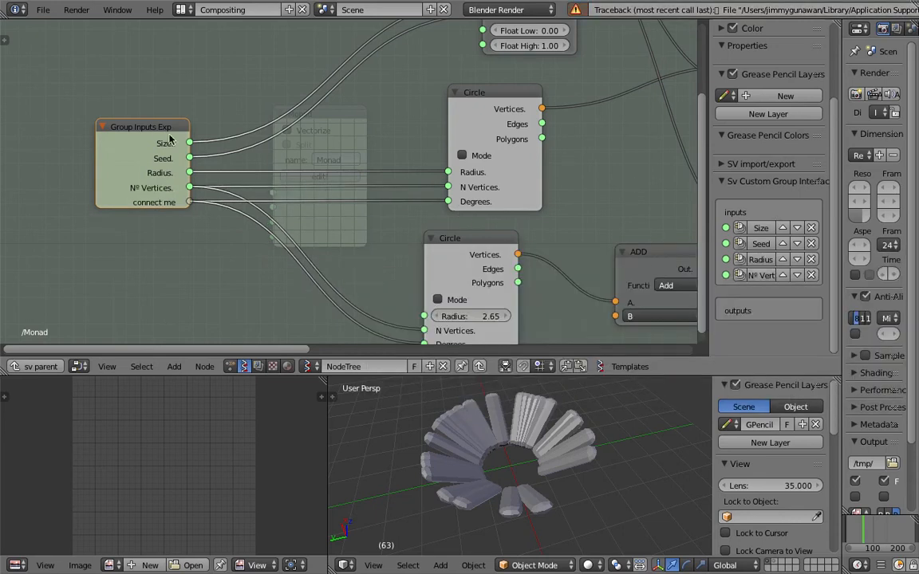
drag(169, 140, 157, 142)
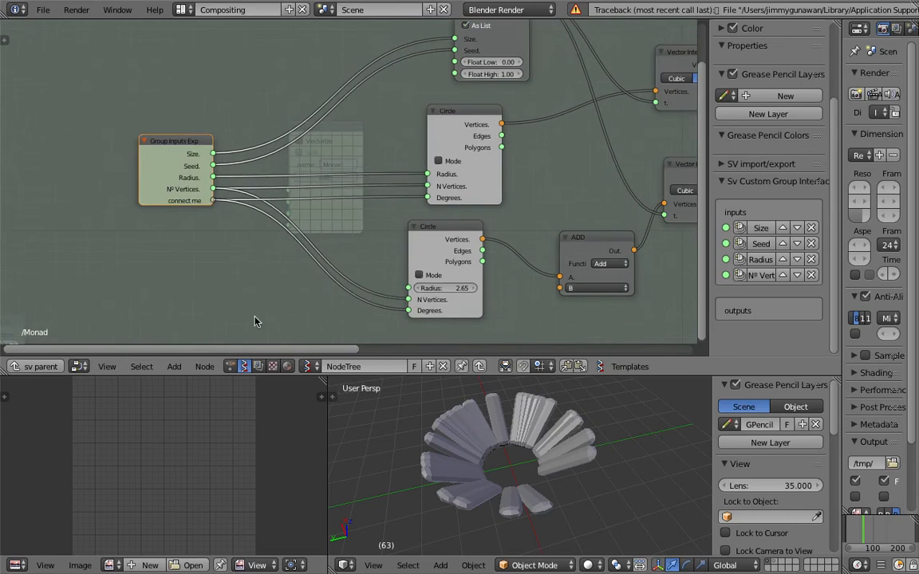
Leave the group and delete the Monad node from the parent node tree.
key(Tab)
scroll(403, 229, up, 1)
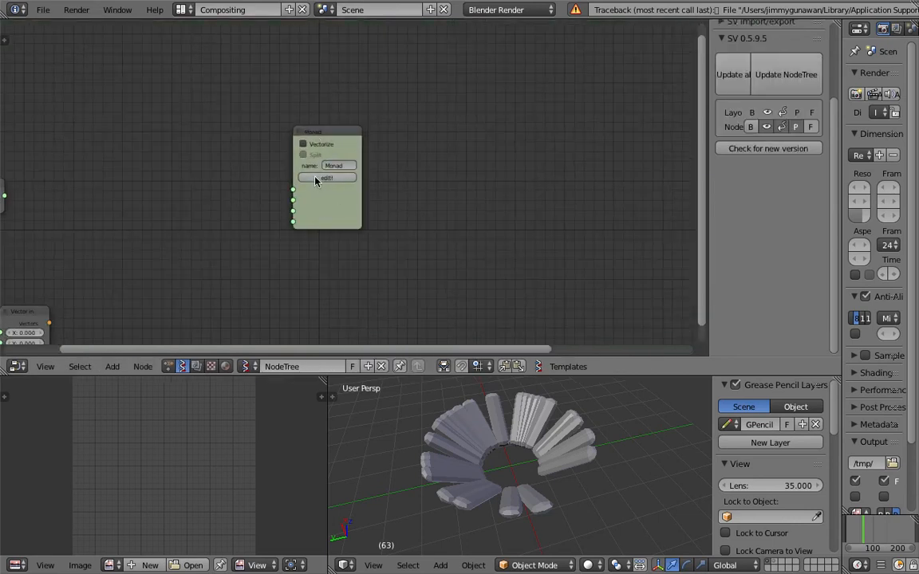
click(319, 142)
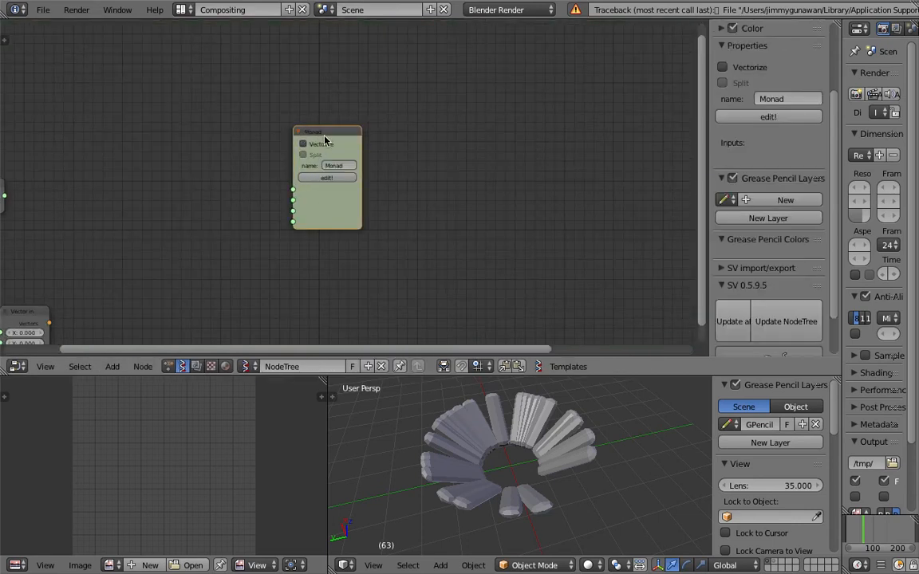
key(x)
Add a fresh instance of the Monad group to the empty area of the node tree.
key(shift+a)
mouse_move(263, 310)
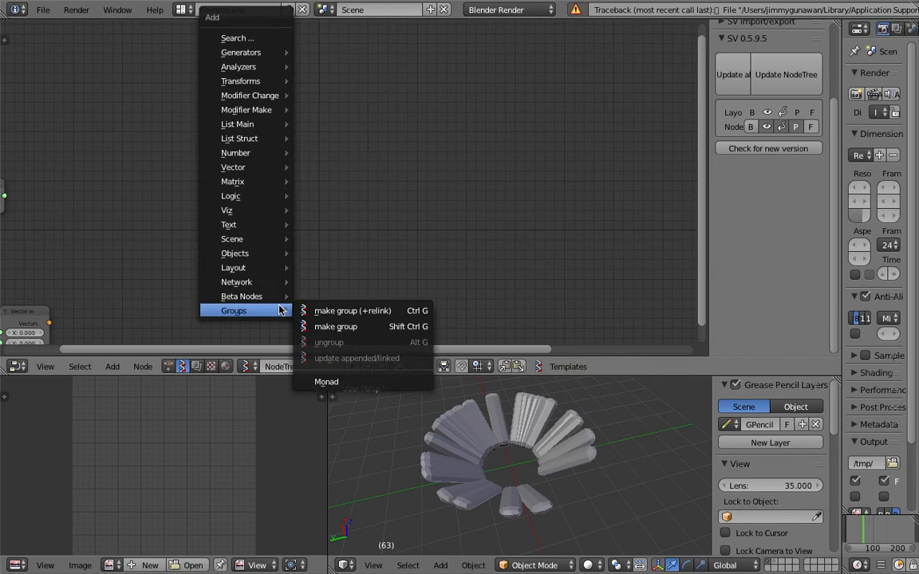
click(343, 345)
click(242, 163)
scroll(254, 202, up, 1)
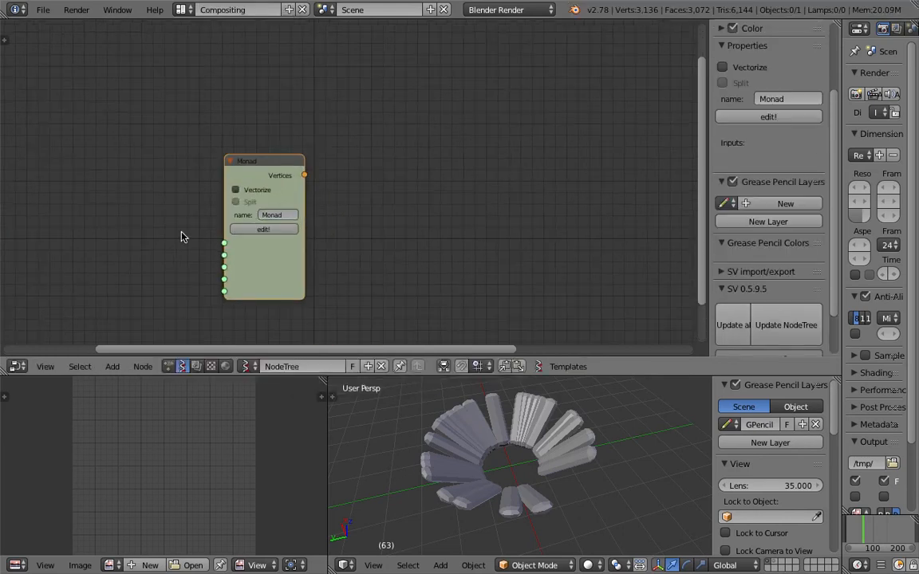
Delete the newly added Monad node, keeping the two integer nodes and the Vector in node.
key(Home)
drag(272, 274, 238, 240)
click(221, 161)
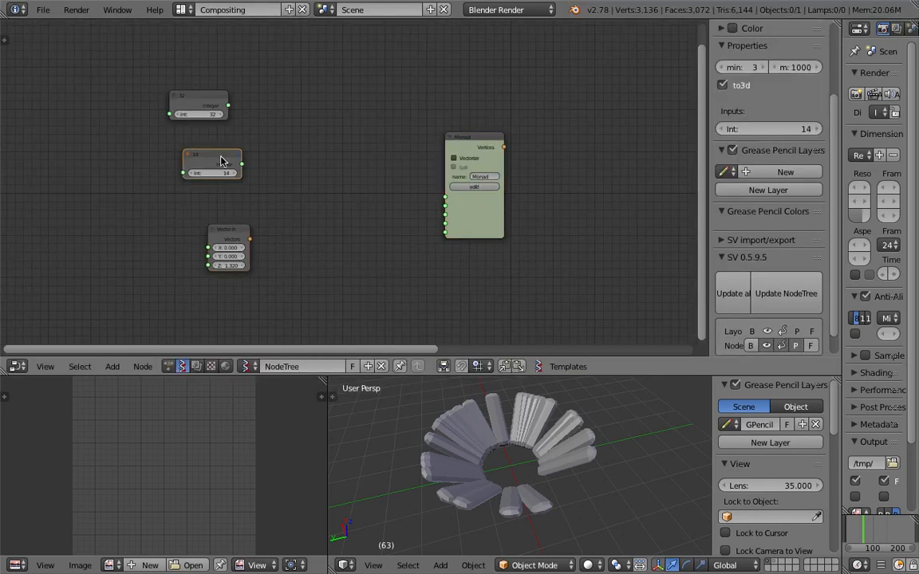
click(479, 143)
key(x)
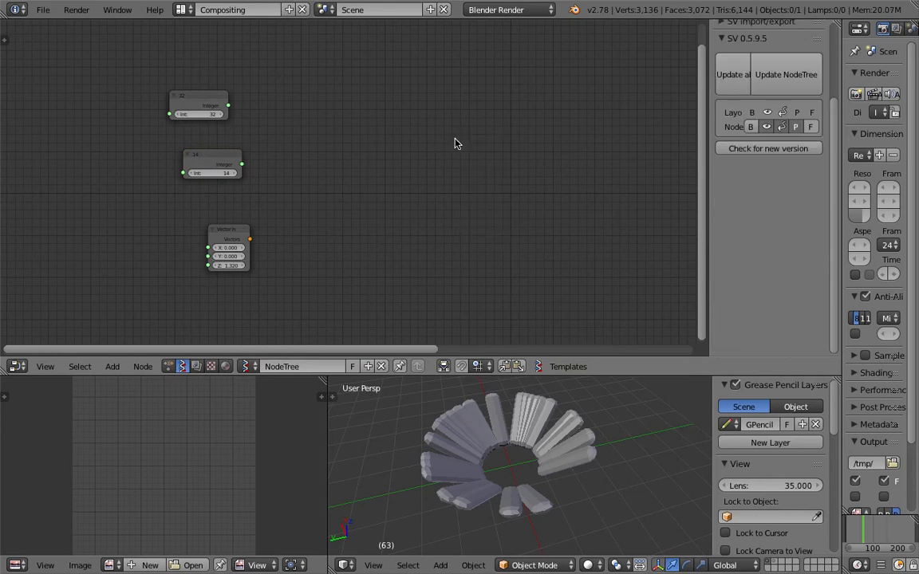
Open the file gp_resample_flower_006.blend from the Desktop folder.
click(43, 9)
mouse_move(91, 59)
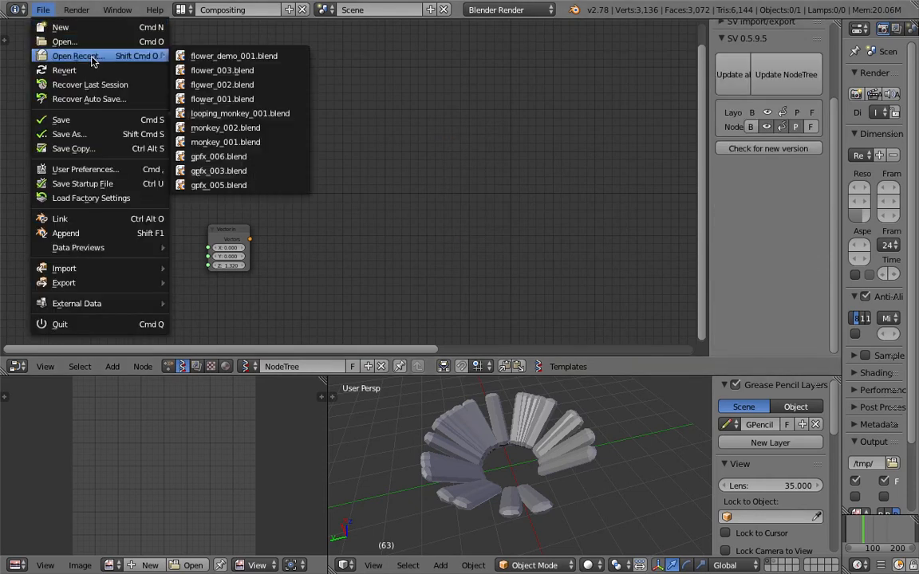
click(96, 42)
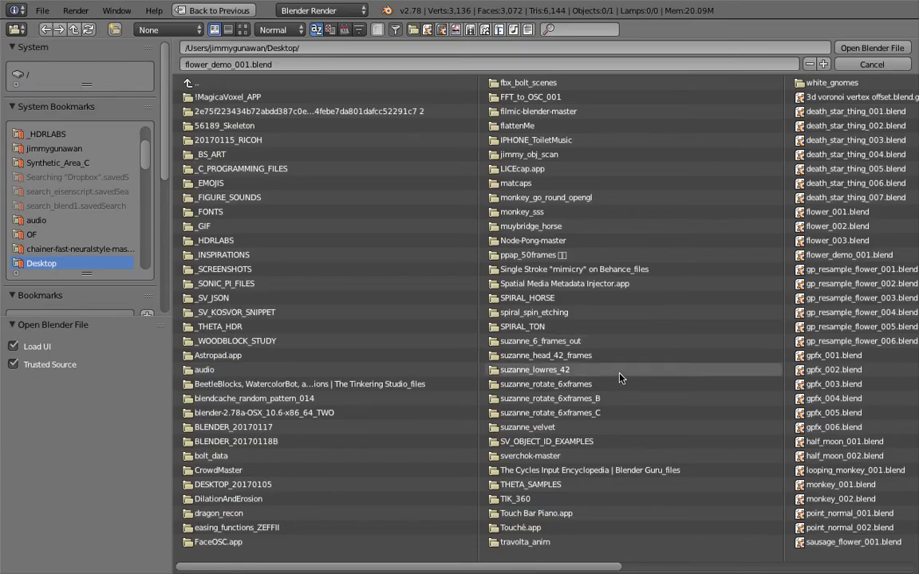
scroll(555, 455, down, 3)
scroll(618, 561, down, 4)
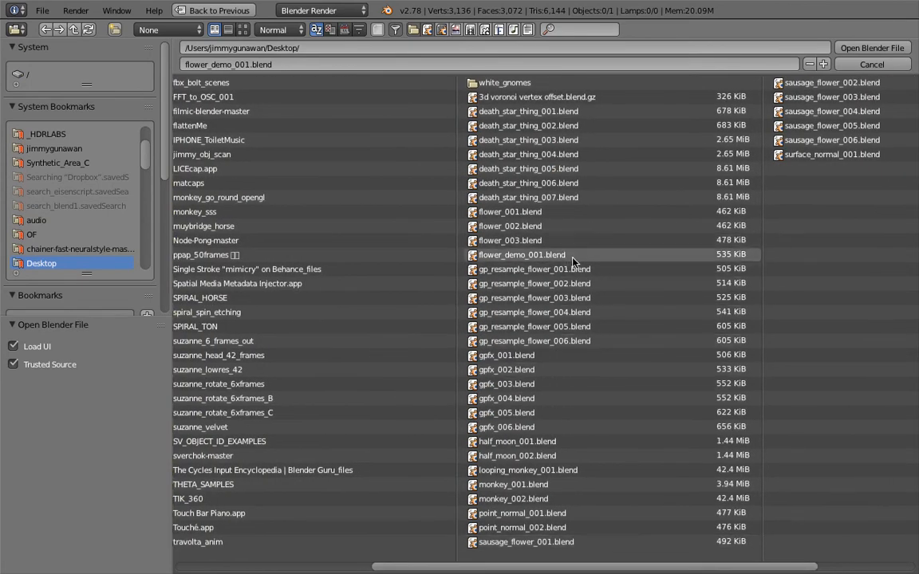
click(591, 343)
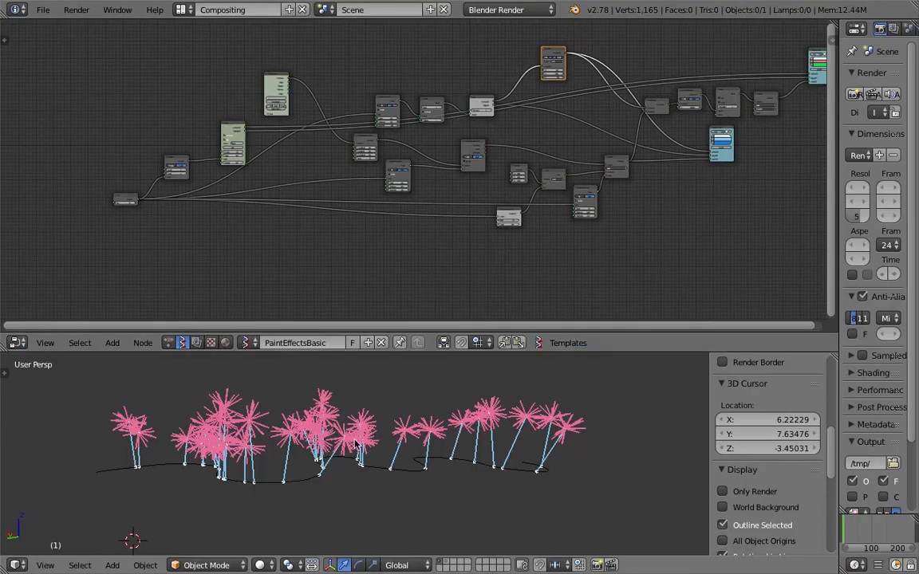
Examine the scattered flowers and follow the PaintEffectsBasic node tree from the Flower and Objects in nodes to the viewers.
middle_drag(355, 440, 458, 442)
scroll(457, 441, up, 3)
middle_drag(317, 161, 375, 209)
scroll(341, 175, up, 5)
scroll(341, 175, up, 6)
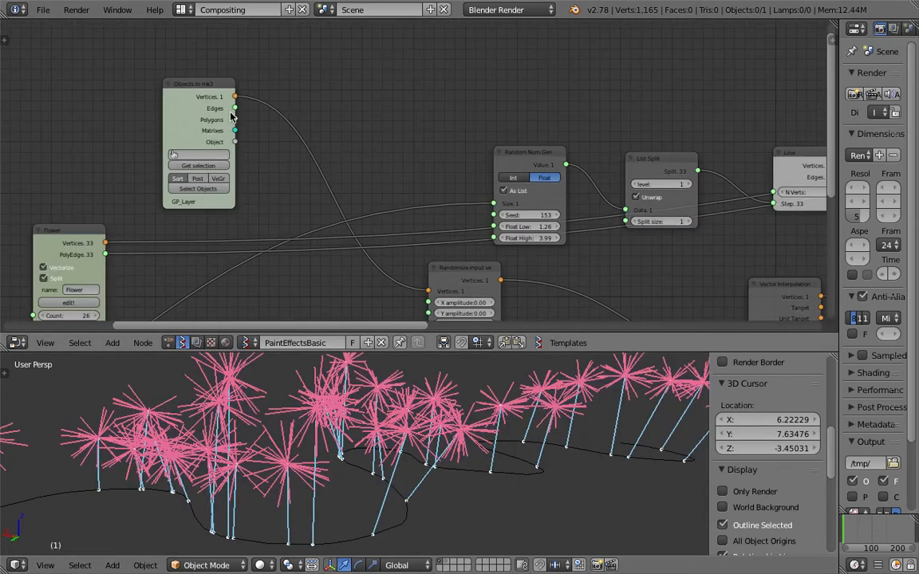
mouse_move(505, 132)
middle_down()
mouse_move(348, 194)
mouse_move(313, 98)
middle_up()
middle_drag(670, 182, 351, 180)
middle_drag(284, 210, 577, 138)
scroll(577, 138, down, 3)
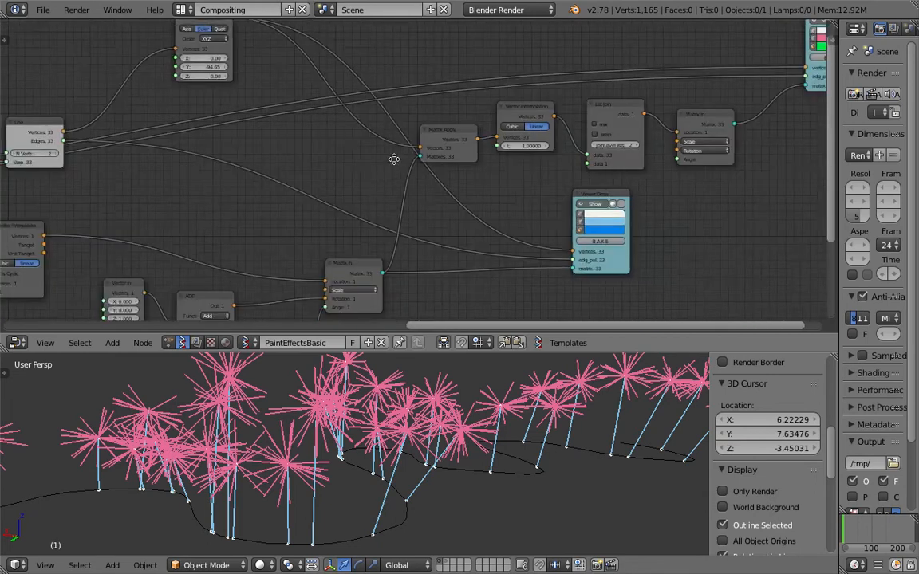
middle_drag(394, 158, 457, 136)
scroll(423, 195, down, 5)
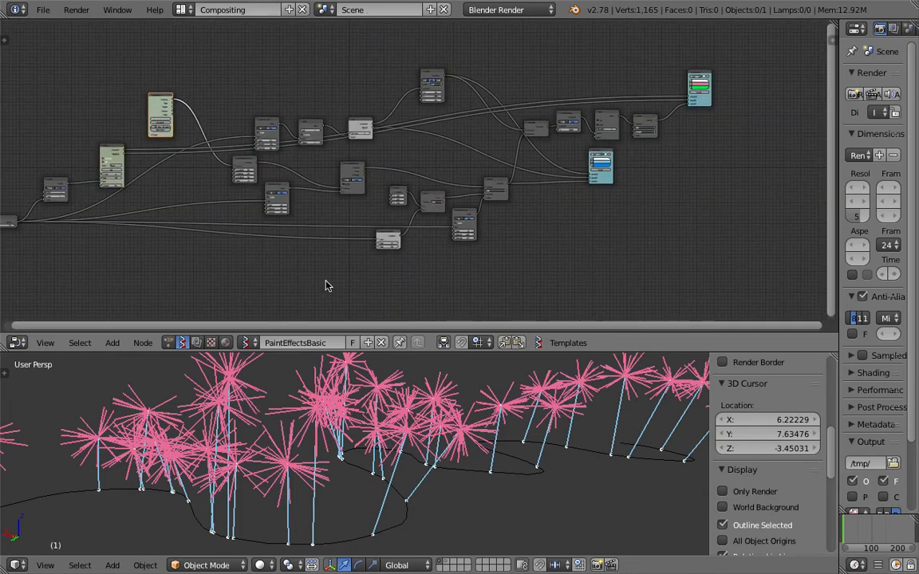
Switch to the Sausages node tree and turn on the Viewer Draw node's display of the single flower.
click(250, 342)
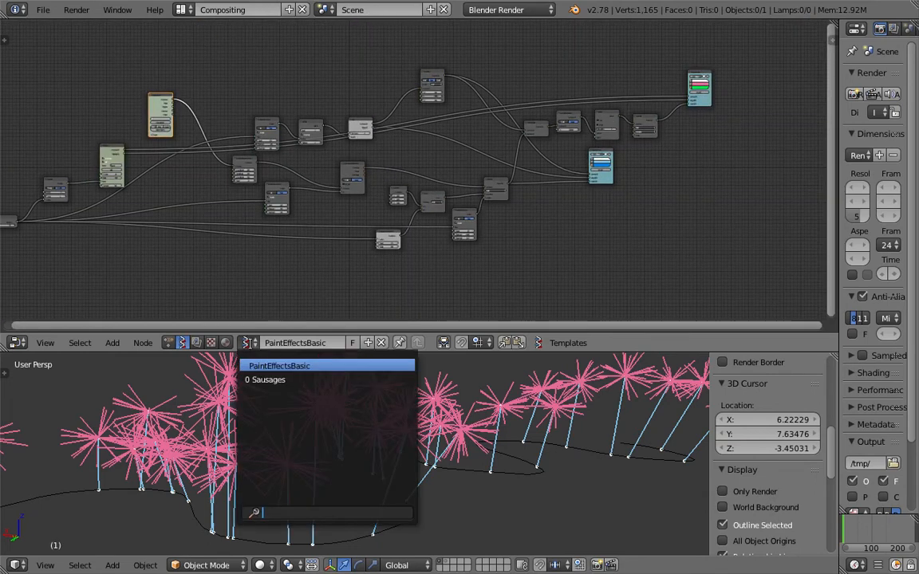
click(261, 378)
scroll(355, 238, up, 8)
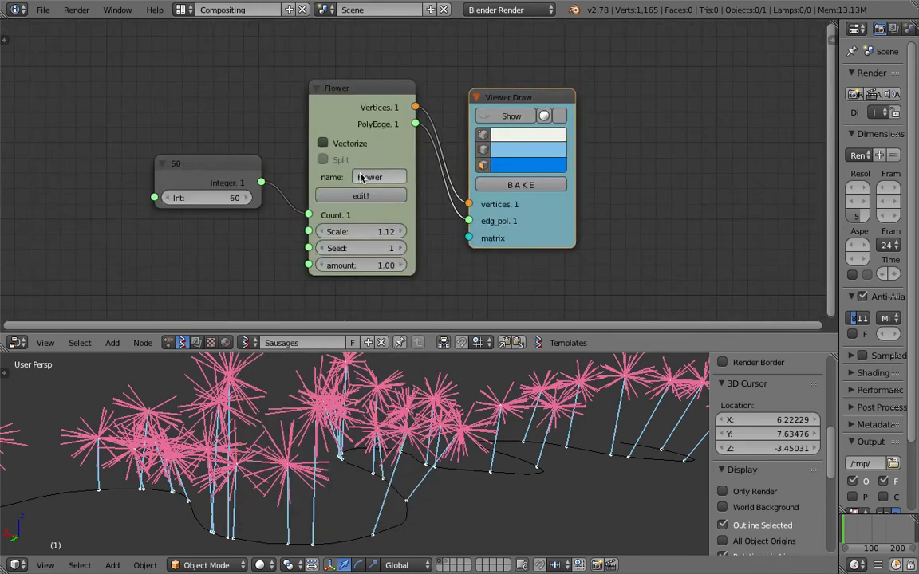
scroll(360, 177, up, 1)
drag(227, 169, 207, 171)
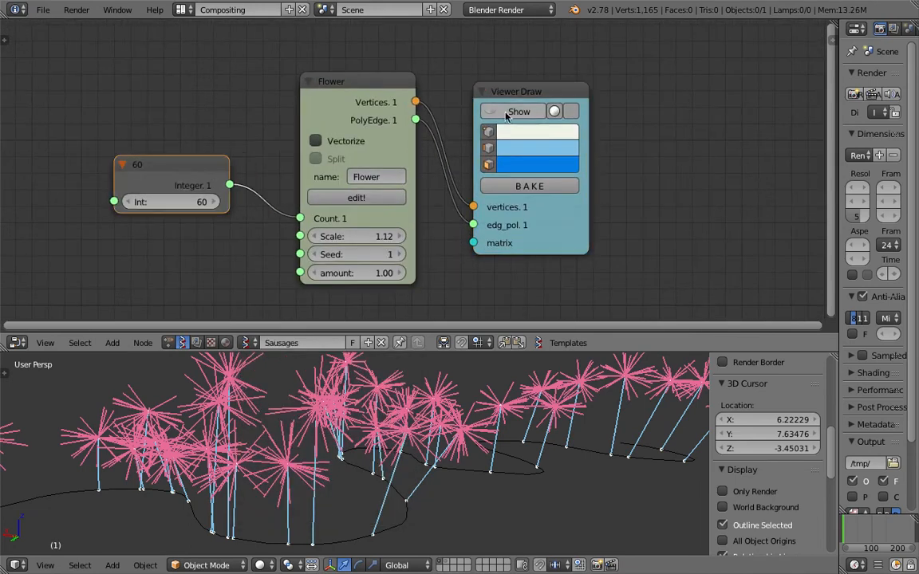
click(512, 112)
drag(516, 97, 553, 94)
scroll(373, 409, up, 6)
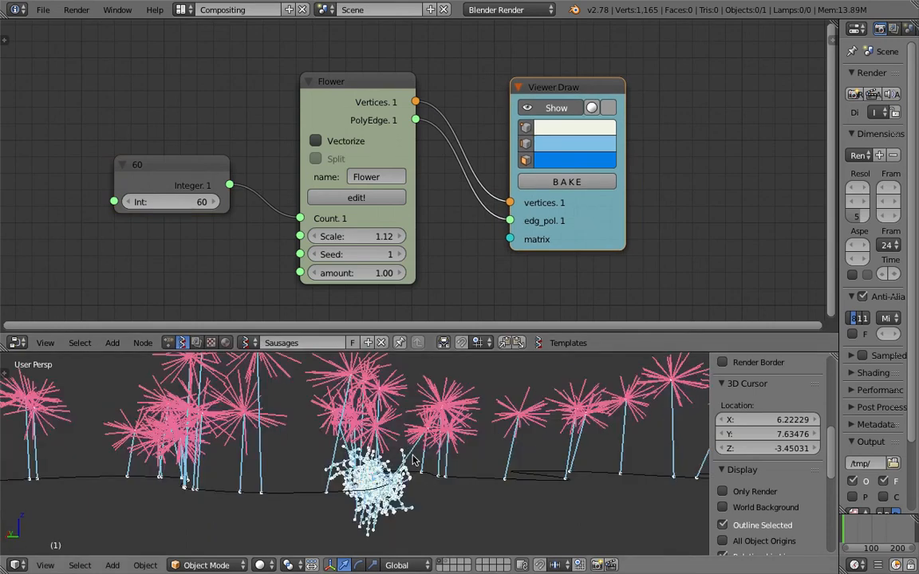
middle_drag(404, 439, 391, 451)
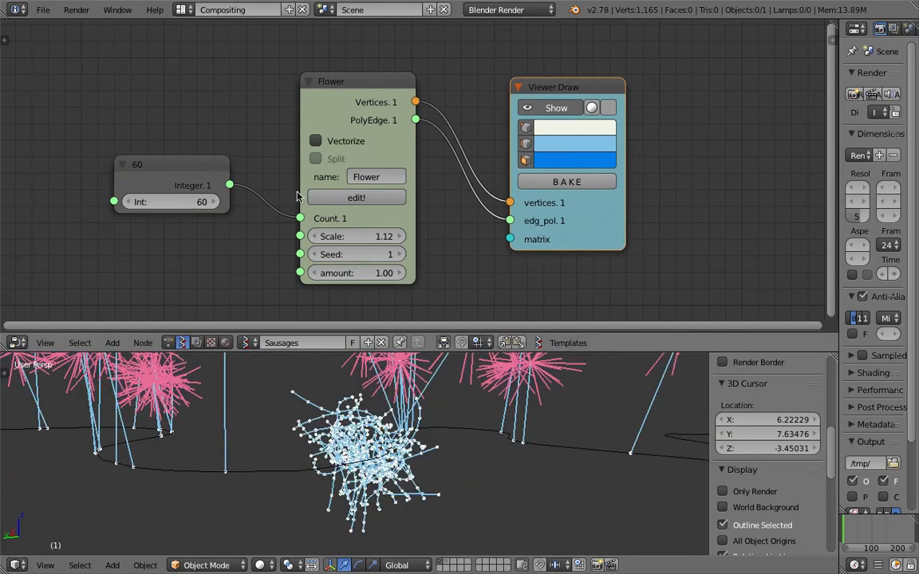
Set the Flower group's Scale to 0.64 and its amount to 0.
drag(360, 237, 335, 237)
click(363, 272)
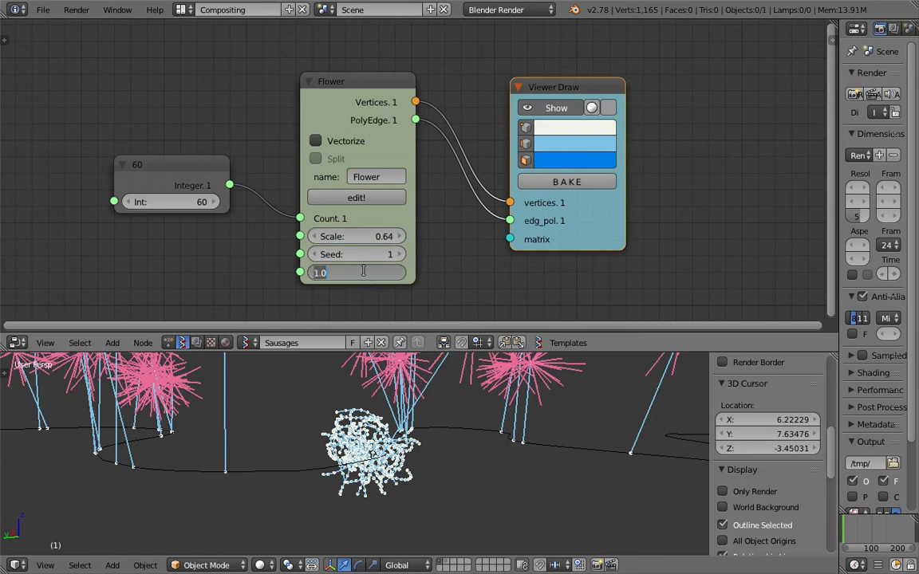
text(0)
key(Return)
scroll(367, 404, up, 3)
shift+middle_drag(405, 471, 378, 449)
scroll(401, 457, up, 4)
scroll(390, 447, down, 4)
middle_drag(431, 479, 427, 453)
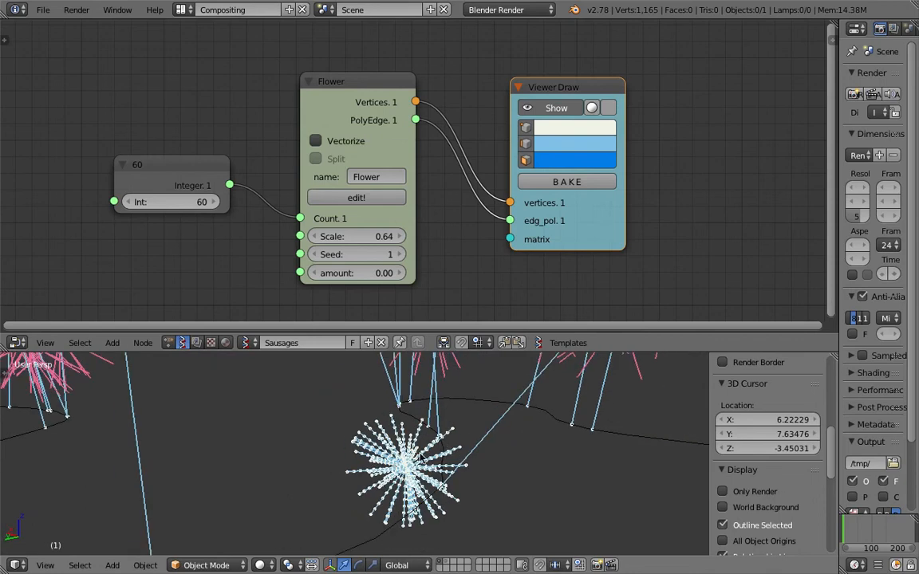
Switch the node editor back to the PaintEffectsBasic node tree.
middle_drag(293, 261, 348, 213)
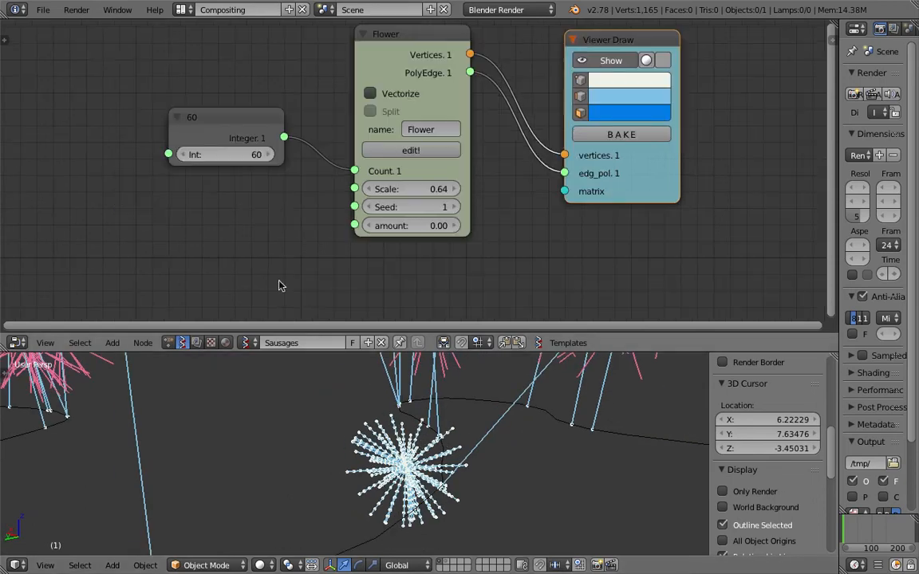
click(250, 343)
click(279, 365)
scroll(400, 231, down, 3)
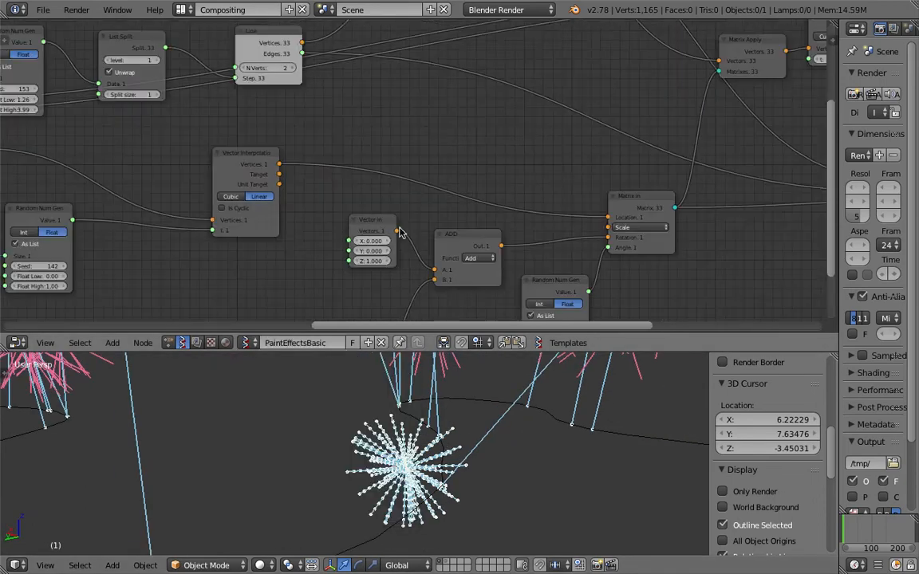
Inspect the PaintEffectsBasic node network and the planted flowers, tracing the chain back to the Flower group node.
middle_drag(449, 441, 303, 449)
middle_drag(416, 433, 294, 431)
middle_drag(318, 157, 348, 193)
mouse_move(516, 125)
middle_down()
mouse_move(443, 142)
mouse_move(308, 196)
middle_up()
middle_drag(467, 154, 263, 216)
middle_drag(542, 172, 311, 152)
scroll(383, 166, down, 1)
scroll(383, 166, down, 9)
middle_drag(268, 223, 450, 179)
scroll(375, 147, up, 4)
middle_drag(361, 128, 369, 157)
scroll(337, 126, up, 1)
middle_drag(450, 144, 648, 154)
middle_drag(188, 168, 405, 148)
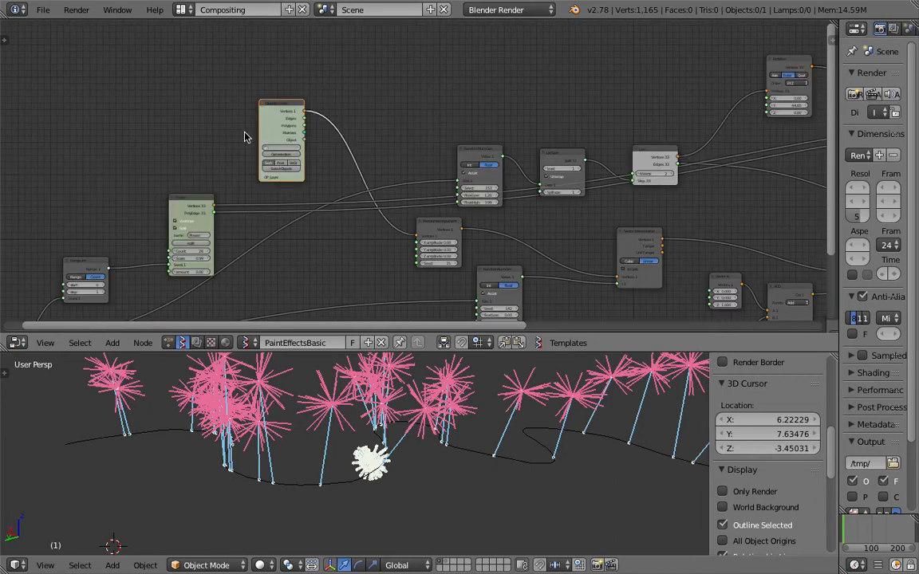
scroll(263, 142, up, 3)
middle_drag(284, 152, 545, 163)
scroll(413, 210, up, 3)
Rename the Flower group node to FLOWER.
drag(392, 223, 380, 215)
middle_drag(377, 216, 408, 173)
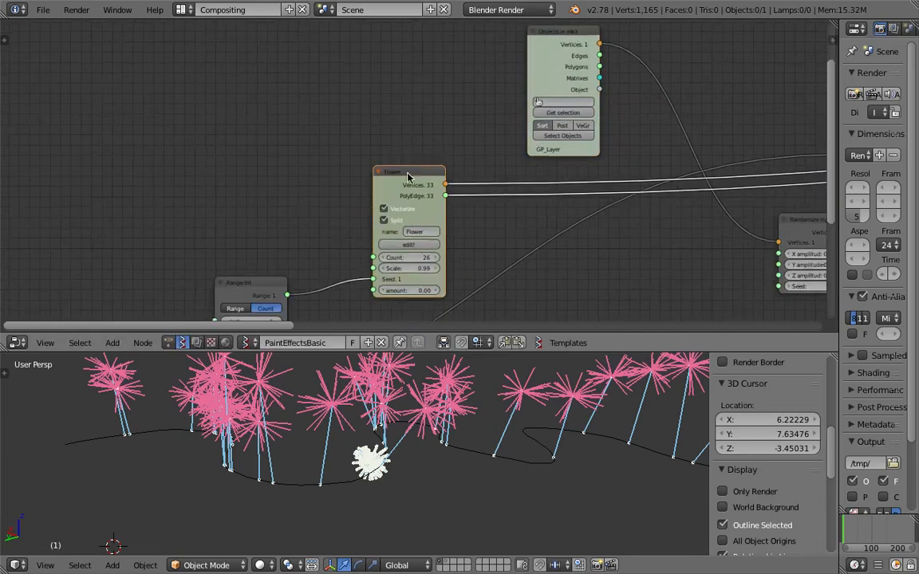
scroll(408, 177, up, 1)
click(437, 248)
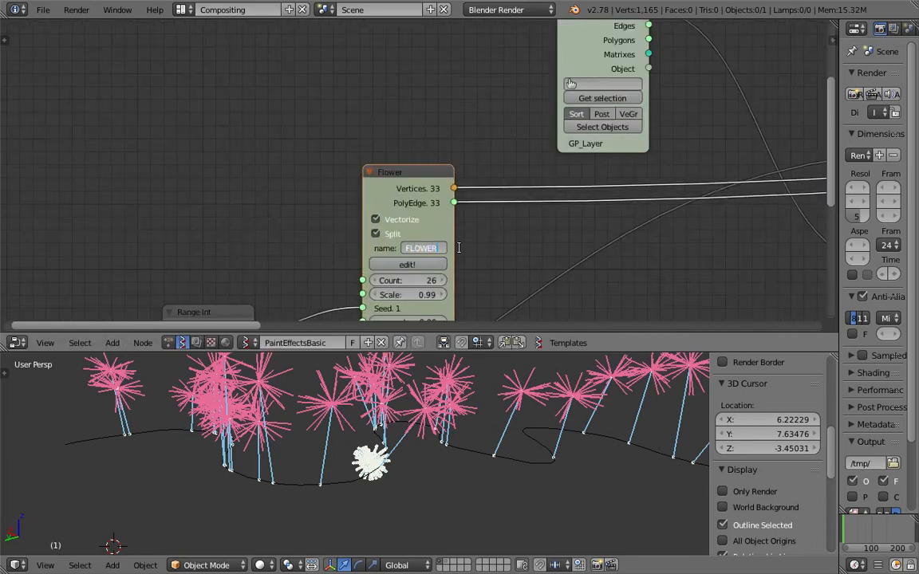
middle_drag(421, 287, 409, 221)
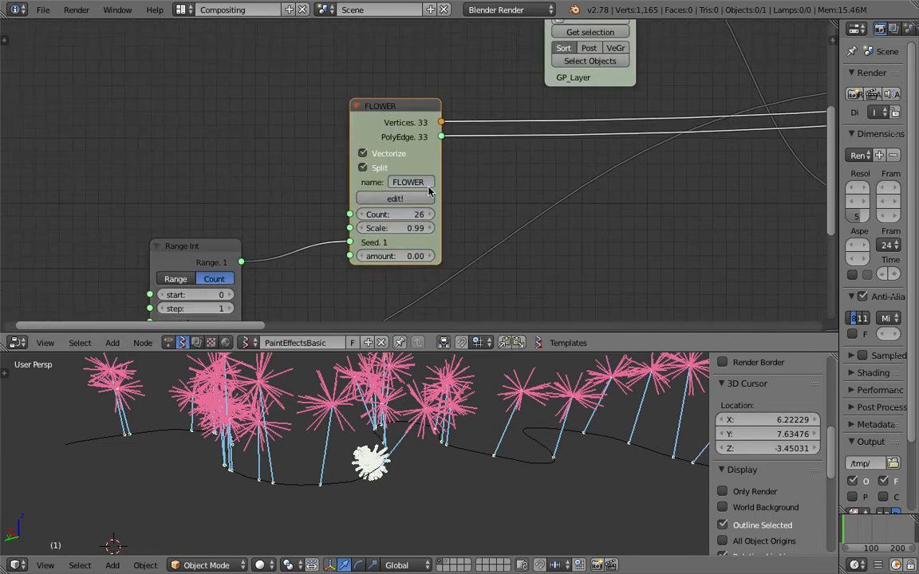
Set the FLOWER group's Count to 8 and the connected Range Int node's start to 23.
drag(406, 214, 398, 215)
click(398, 215)
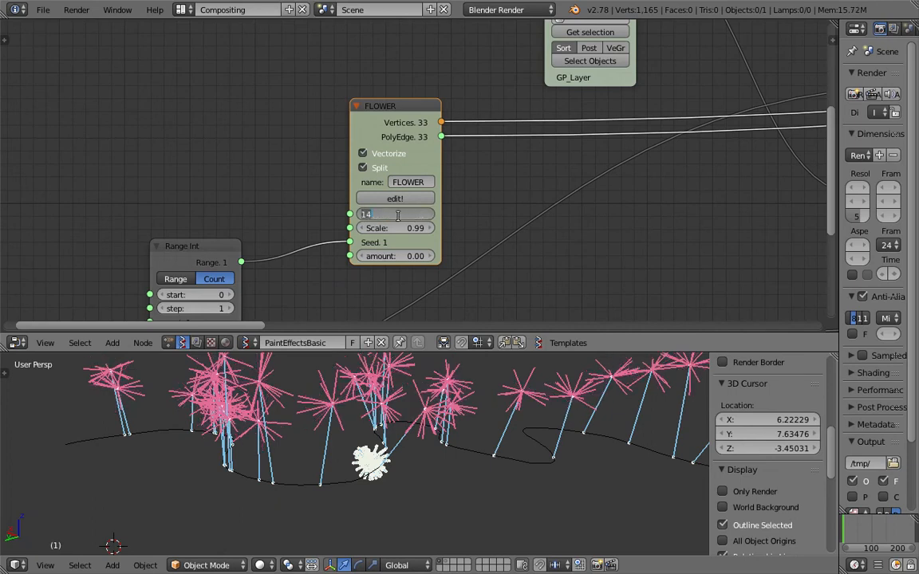
key(Return)
mouse_move(398, 446)
middle_down()
mouse_move(418, 443)
mouse_move(410, 455)
mouse_move(415, 443)
mouse_move(403, 443)
middle_up()
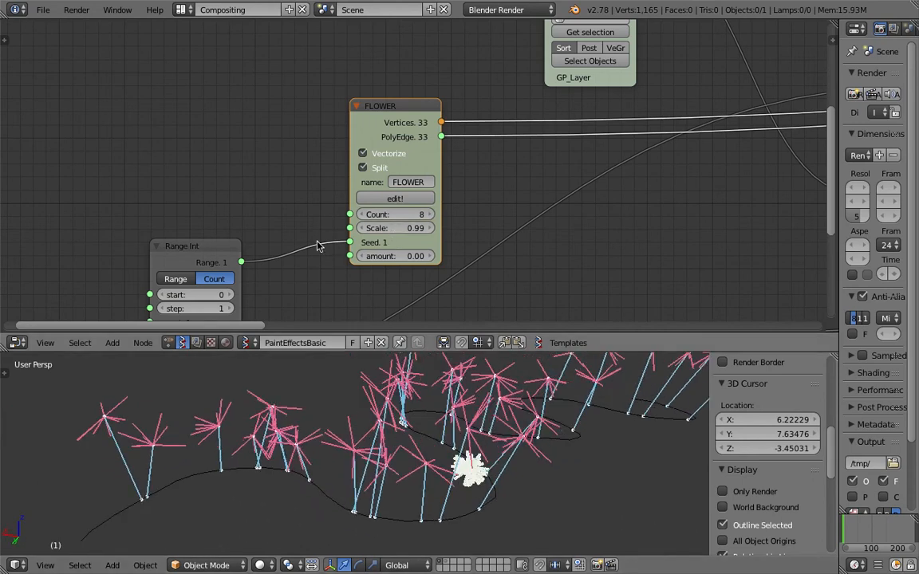
middle_drag(324, 228, 349, 182)
drag(227, 252, 273, 251)
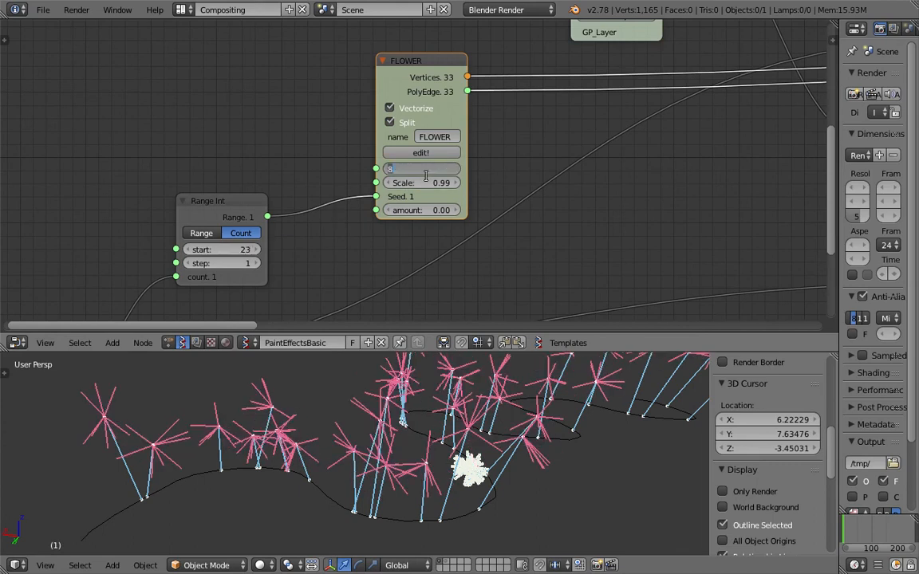
Set the FLOWER group's Count to 12.
key(Return)
middle_drag(396, 487, 389, 459)
scroll(390, 447, down, 2)
scroll(389, 459, up, 1)
Switch the node editor to the Sausages node tree and open its FLOWER group to examine the nodes inside.
click(246, 343)
click(263, 379)
middle_drag(568, 189, 449, 229)
click(452, 124)
middle_drag(394, 155, 423, 156)
drag(467, 108, 536, 106)
click(341, 182)
scroll(403, 229, down, 3)
scroll(403, 229, down, 2)
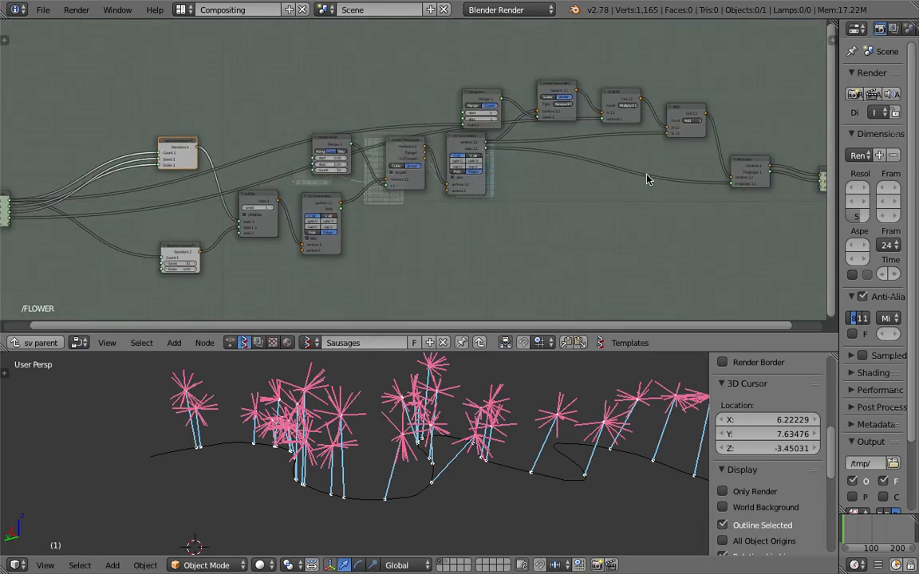
scroll(554, 208, down, 2)
middle_drag(462, 201, 428, 197)
middle_drag(577, 191, 628, 179)
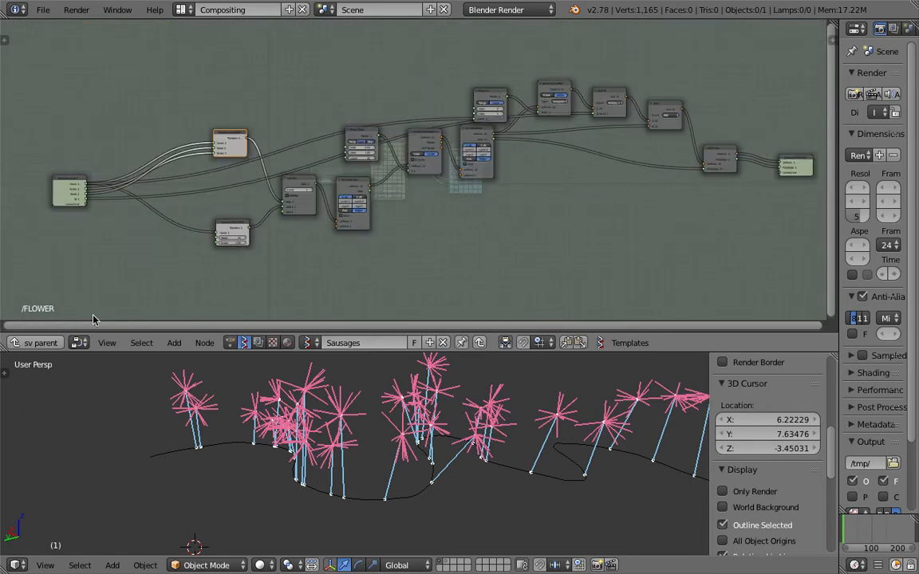
Leave the FLOWER group and return to the FLOWER node in the PaintEffectsBasic node tree.
click(34, 343)
click(249, 343)
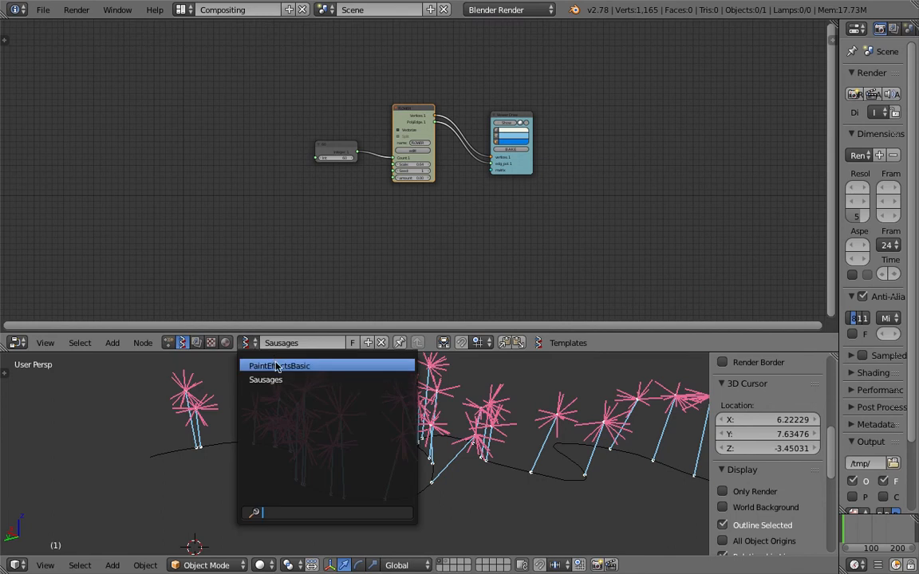
click(277, 367)
middle_drag(383, 226, 292, 238)
drag(327, 137, 311, 129)
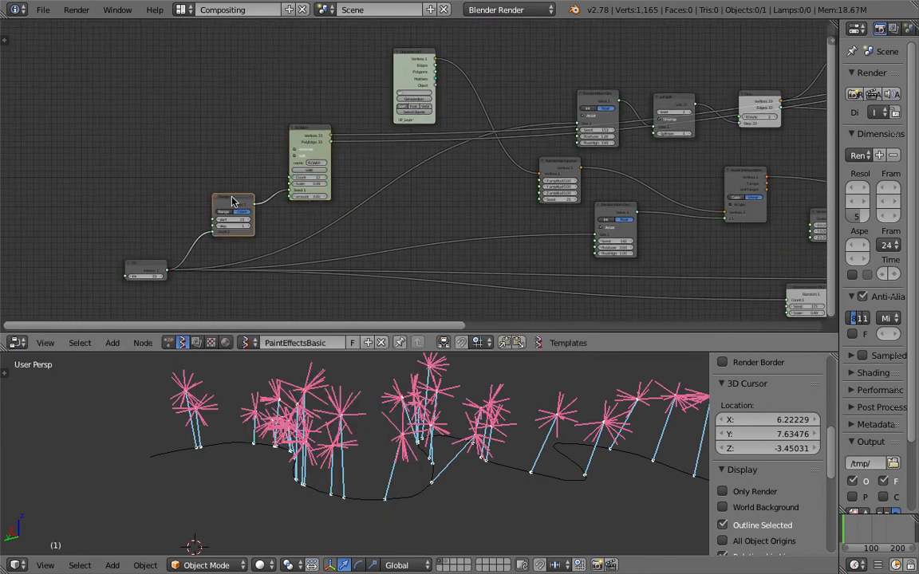
scroll(240, 124, up, 4)
drag(183, 94, 191, 81)
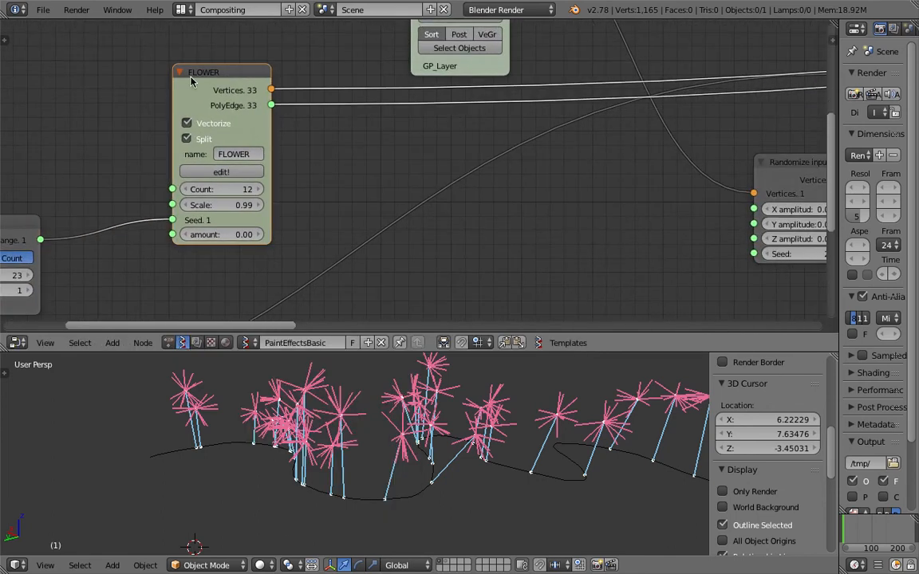
Set the integer node that feeds the Range Int count to 66.
scroll(224, 191, down, 5)
middle_drag(229, 231, 258, 169)
middle_drag(291, 367, 157, 392)
middle_drag(229, 421, 422, 474)
middle_drag(475, 456, 375, 479)
middle_drag(195, 194, 285, 170)
click(144, 262)
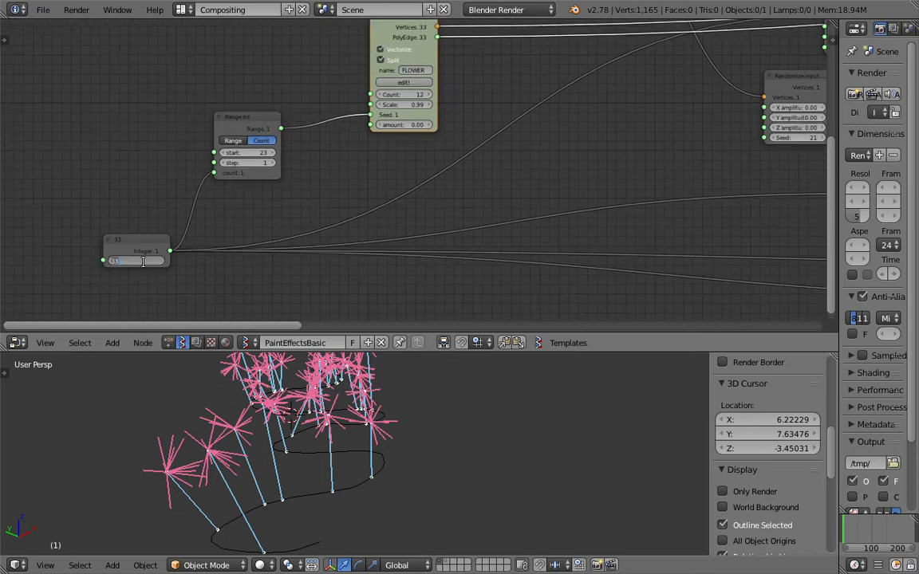
text(66)
key(Return)
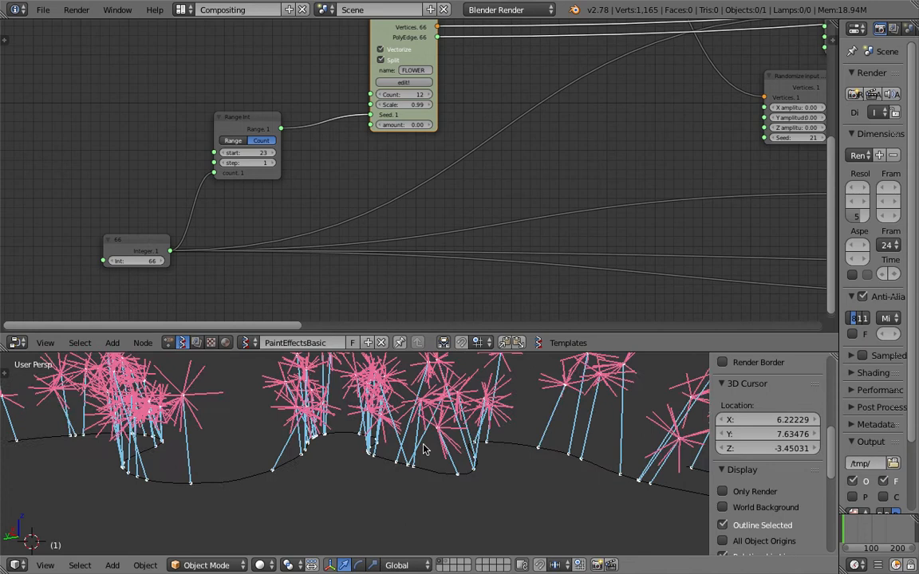
Set the integer node that feeds the Range Int count to 160.
click(149, 262)
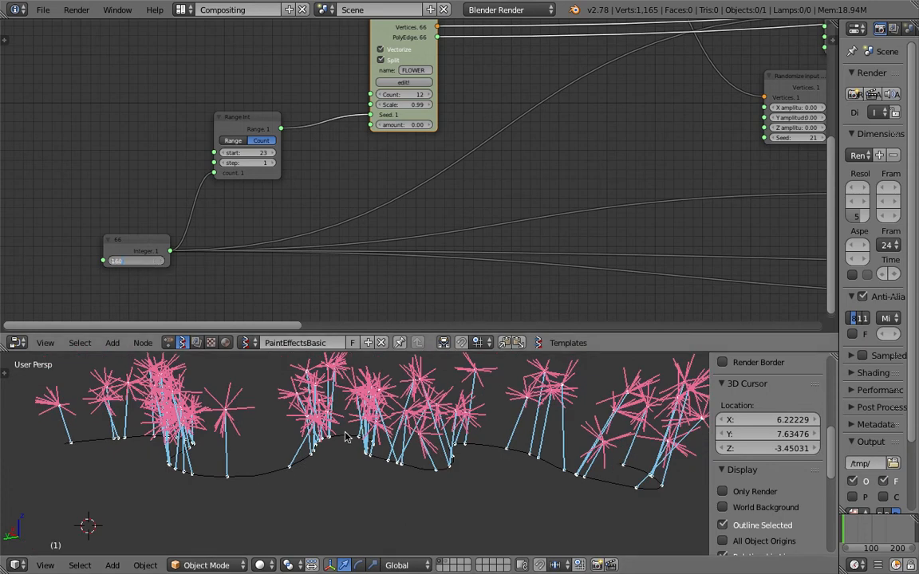
text(160)
key(Return)
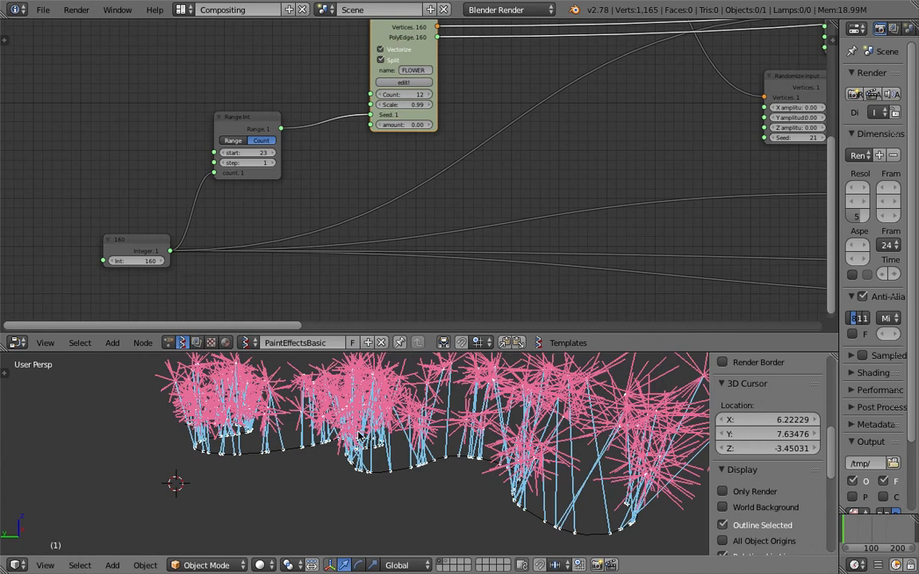
Examine the dense row of flowers along the curve from several angles, both close up and as a whole.
middle_drag(464, 434, 231, 439)
mouse_move(447, 459)
middle_down()
mouse_move(420, 446)
mouse_move(377, 476)
mouse_move(244, 437)
mouse_move(371, 459)
mouse_move(421, 497)
middle_up()
scroll(423, 447, up, 6)
scroll(483, 443, down, 5)
middle_drag(483, 443, 422, 451)
scroll(407, 459, up, 4)
scroll(439, 443, up, 4)
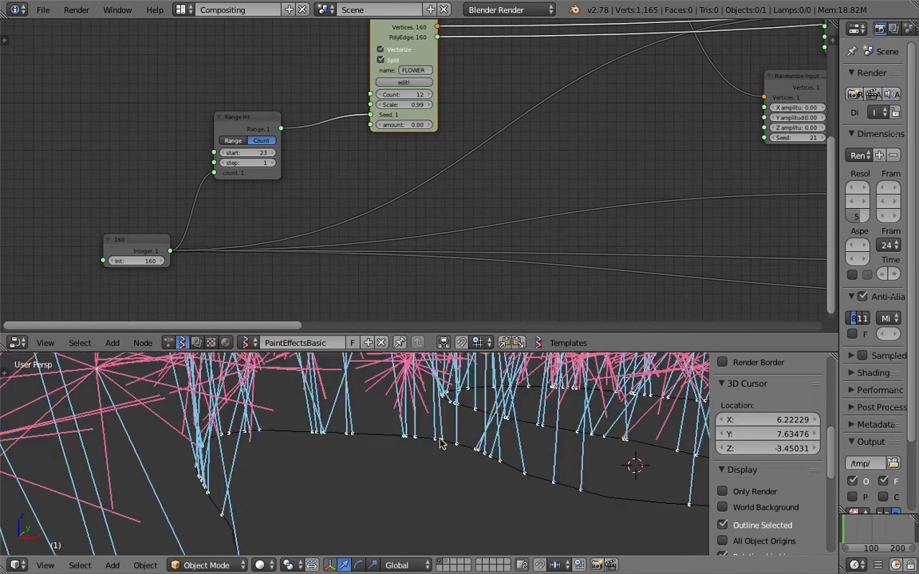
scroll(434, 434, down, 3)
scroll(278, 452, down, 4)
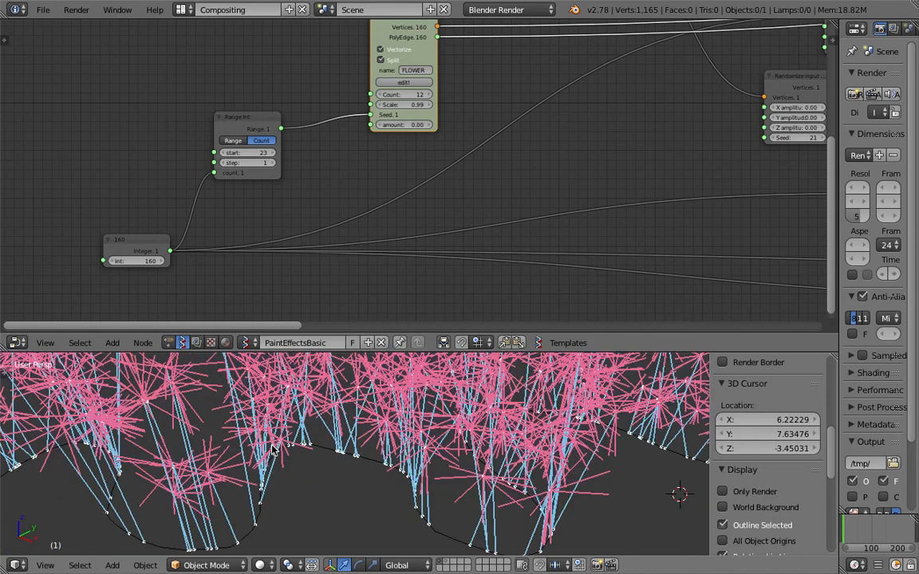
middle_drag(279, 452, 313, 423)
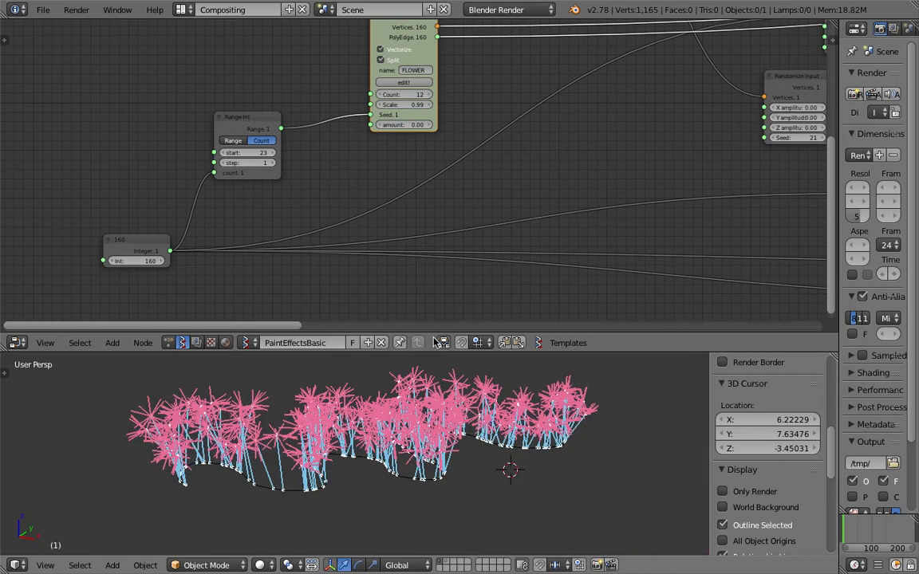
Sketch a small five-petal flower with the grease pencil in the empty area of the node editor beside the FLOWER node.
scroll(183, 74, down, 3)
middle_drag(183, 74, 309, 203)
scroll(195, 156, up, 2)
middle_drag(195, 156, 215, 168)
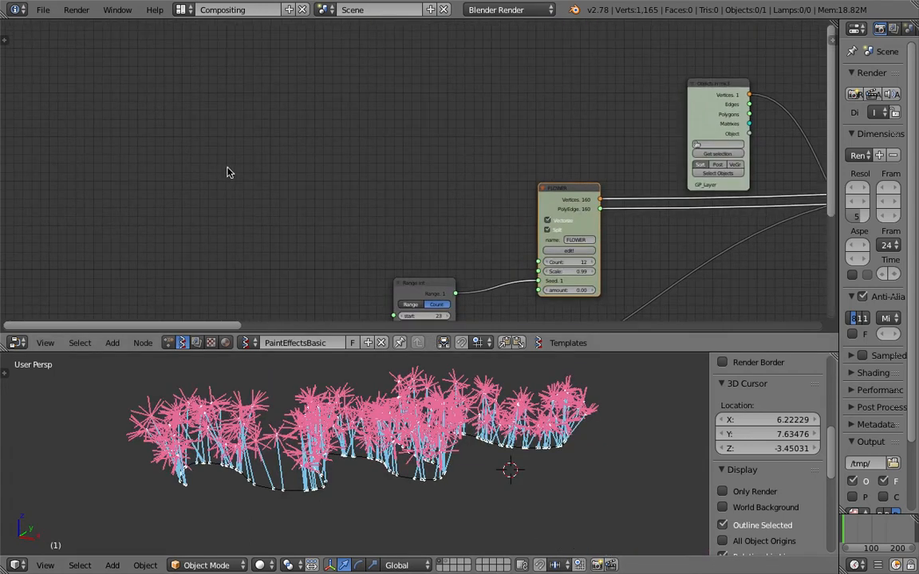
mouse_move(219, 158)
mouse_down()
mouse_move(221, 125)
mouse_move(242, 146)
mouse_move(189, 192)
mouse_move(180, 156)
mouse_move(219, 153)
mouse_up()
Sketch a forked branch with small twigs on both arms beside the flower sketch in the node editor.
middle_drag(311, 166, 231, 191)
drag(287, 208, 255, 106)
drag(283, 159, 332, 121)
middle_drag(332, 121, 328, 148)
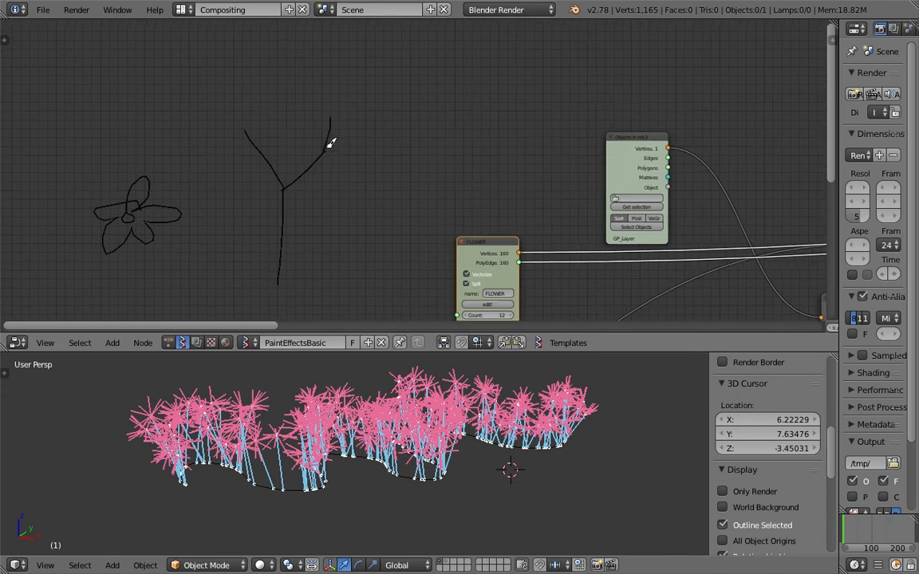
drag(258, 91, 251, 130)
drag(193, 119, 246, 132)
Sketch a palm tree with a curved trunk and several drooping fronds beside the forked branch.
middle_drag(413, 164, 304, 223)
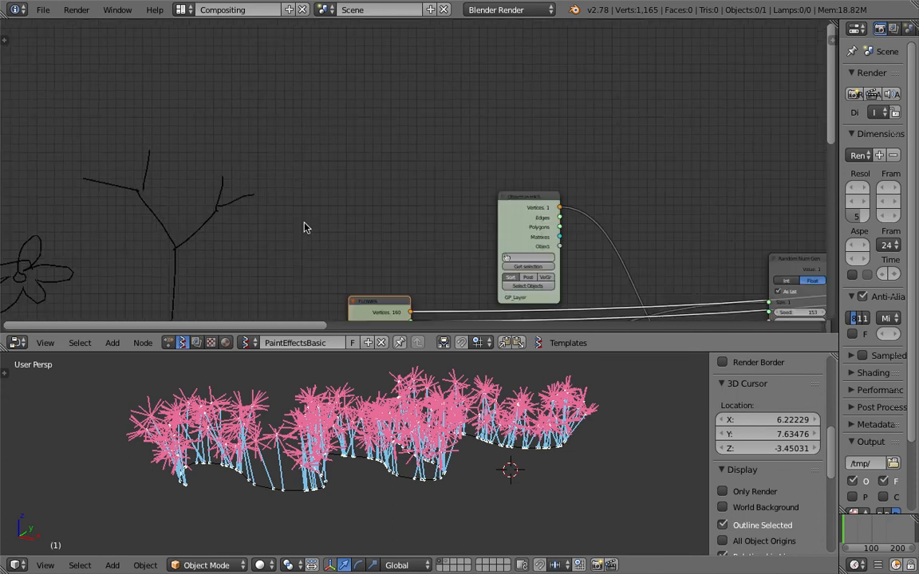
drag(323, 238, 316, 107)
drag(323, 112, 375, 118)
mouse_move(312, 112)
mouse_down()
mouse_move(242, 126)
mouse_move(278, 102)
mouse_move(269, 148)
mouse_move(303, 162)
mouse_up()
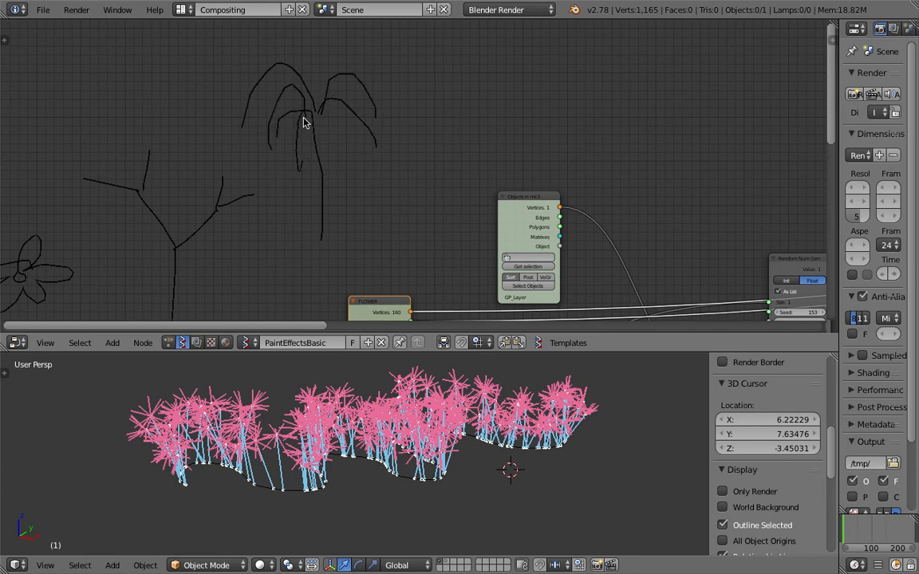
mouse_move(325, 79)
mouse_down()
mouse_move(364, 102)
mouse_move(378, 174)
mouse_up()
Sketch a tall, slightly curved stem beside the palm tree in the node editor.
middle_drag(428, 173, 406, 173)
drag(423, 251, 411, 88)
drag(461, 65, 491, 58)
Enlarge the 3D view and sketch a round outline there, with an S-shaped curve inside and short strokes radiating across its edge.
mouse_move(423, 355)
middle_down()
mouse_move(403, 383)
mouse_move(372, 395)
mouse_move(414, 391)
mouse_move(451, 427)
mouse_move(252, 423)
mouse_move(305, 428)
mouse_move(377, 406)
middle_up()
mouse_move(355, 411)
mouse_down()
mouse_move(336, 458)
mouse_move(447, 500)
mouse_move(478, 400)
mouse_move(405, 375)
mouse_move(359, 393)
mouse_up()
drag(421, 353, 424, 206)
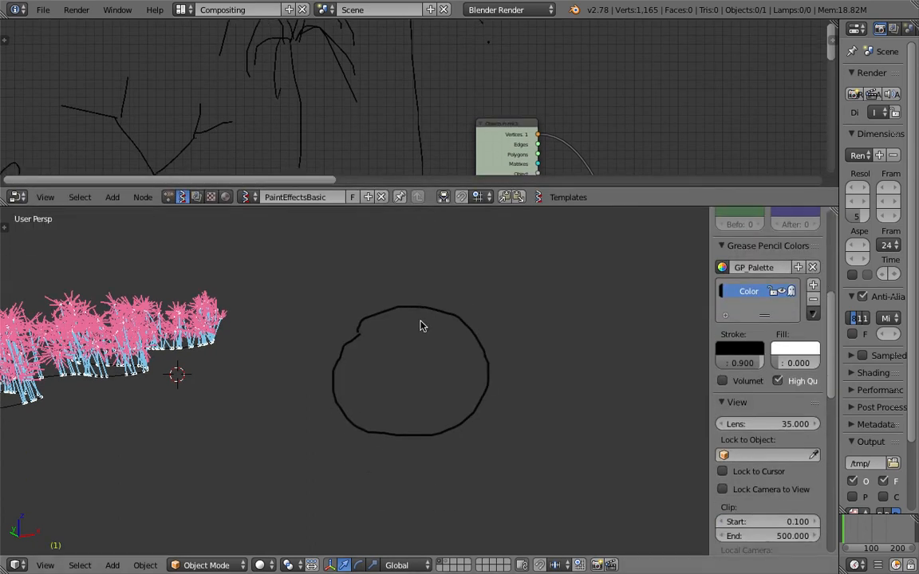
mouse_move(411, 316)
mouse_down()
mouse_move(425, 353)
mouse_move(460, 369)
mouse_move(393, 416)
mouse_up()
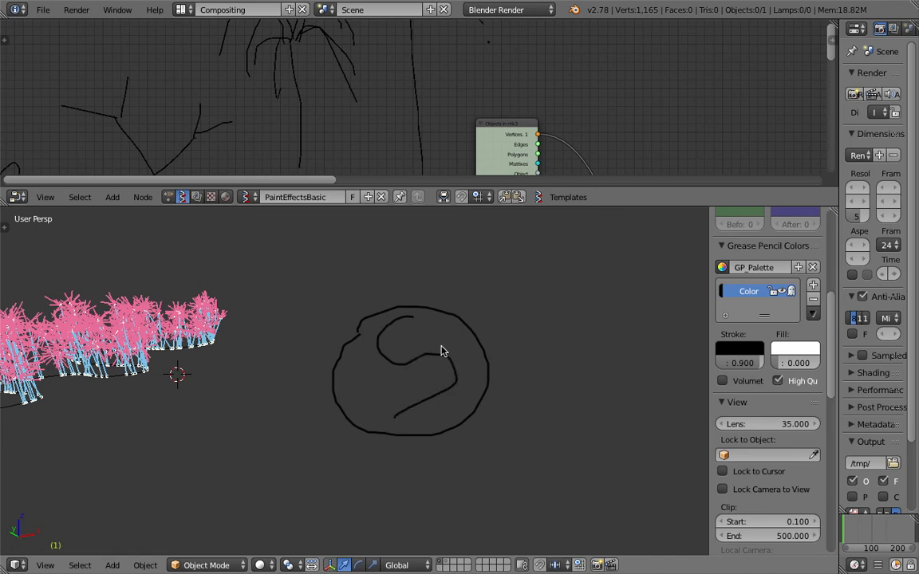
drag(461, 327, 471, 304)
mouse_move(456, 379)
mouse_down()
mouse_move(501, 380)
mouse_move(480, 419)
mouse_up()
drag(433, 403, 438, 421)
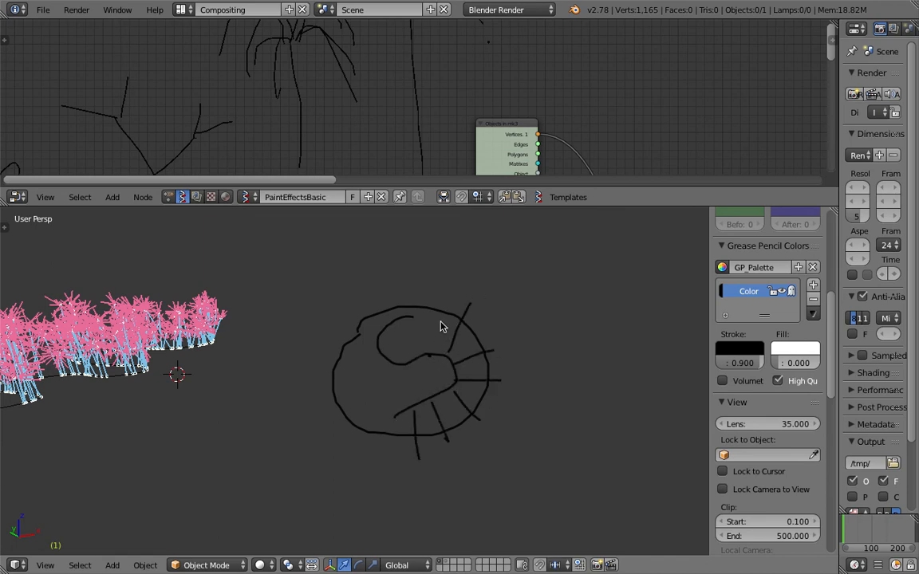
Sketch an upright twig with short side shoots and an arrow pointing at it beside the round outline.
mouse_move(460, 311)
middle_down()
mouse_move(537, 318)
mouse_move(559, 399)
middle_up()
drag(572, 461, 548, 323)
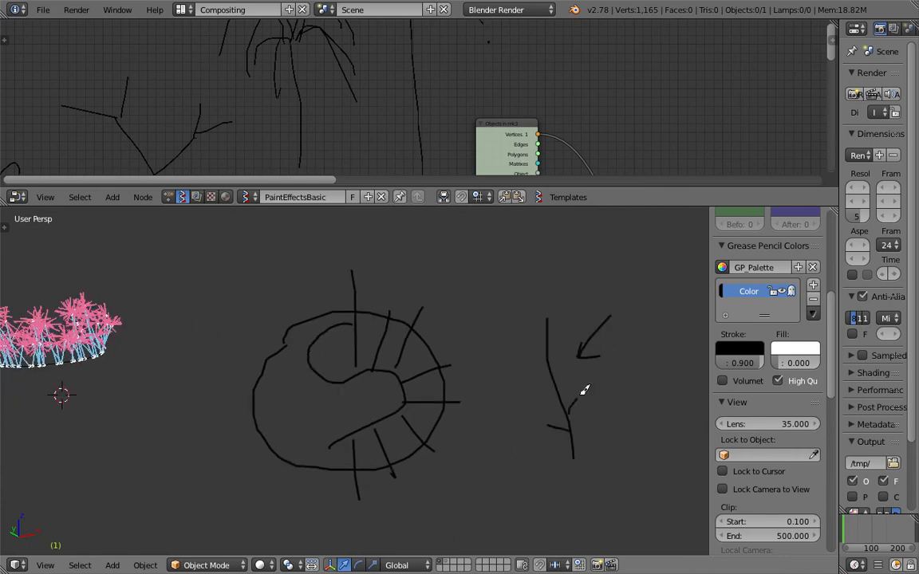
mouse_move(559, 392)
mouse_down()
mouse_move(537, 386)
mouse_move(567, 343)
mouse_move(519, 314)
mouse_move(576, 295)
mouse_move(549, 268)
mouse_up()
Sketch a tall stem with short side shoots and a scribbled round bloom on top beside the twig.
shift+middle_drag(496, 307, 402, 316)
shift+middle_drag(482, 399, 431, 402)
drag(540, 504, 557, 308)
mouse_move(552, 455)
mouse_down()
mouse_move(563, 439)
mouse_move(528, 388)
mouse_move(564, 361)
mouse_up()
mouse_move(552, 353)
mouse_down()
mouse_move(531, 330)
mouse_move(569, 312)
mouse_up()
mouse_move(554, 266)
mouse_down()
mouse_move(599, 263)
mouse_move(588, 306)
mouse_move(551, 252)
mouse_move(574, 270)
mouse_move(600, 267)
mouse_up()
Draw a large rounded outline around the scribbled bloom and add more strokes inside the bloom.
mouse_move(543, 310)
mouse_down()
mouse_move(488, 268)
mouse_move(572, 197)
mouse_up()
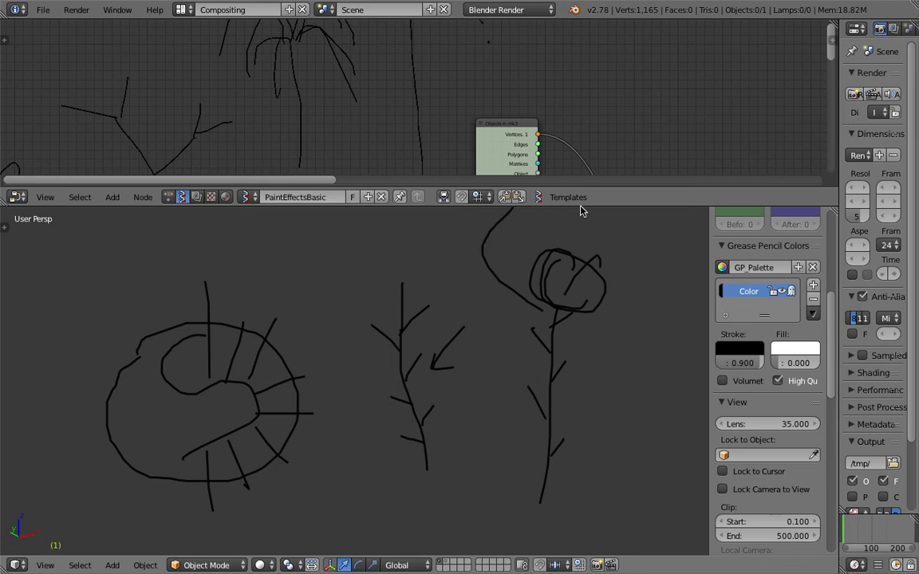
shift+middle_drag(581, 209, 517, 325)
drag(556, 231, 559, 339)
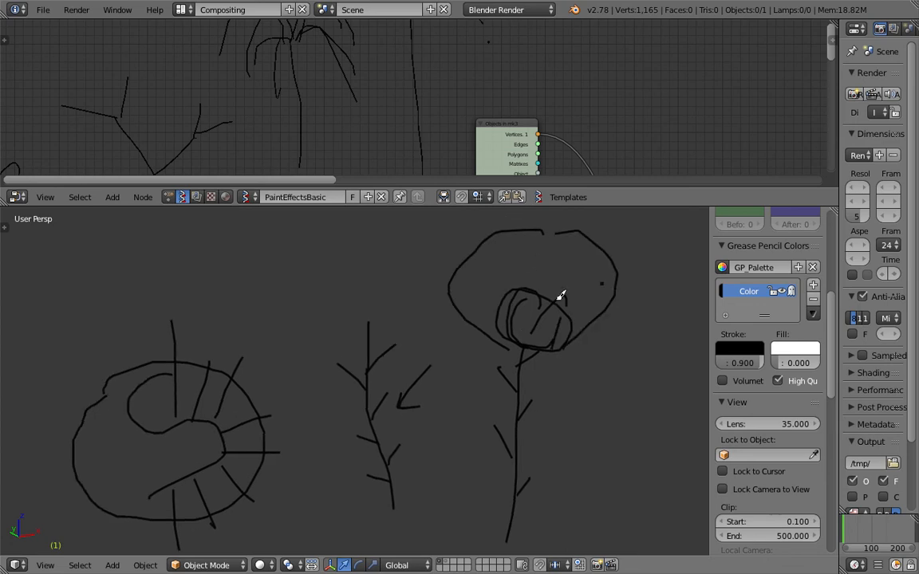
drag(509, 297, 494, 281)
Review the grease pencil sketches in the 3D view, then examine the scattered flowers along the curve from several sides.
shift+middle_drag(440, 325, 301, 296)
scroll(416, 373, down, 2)
shift+middle_drag(416, 374, 413, 346)
shift+middle_drag(356, 329, 481, 348)
shift+middle_drag(383, 358, 575, 344)
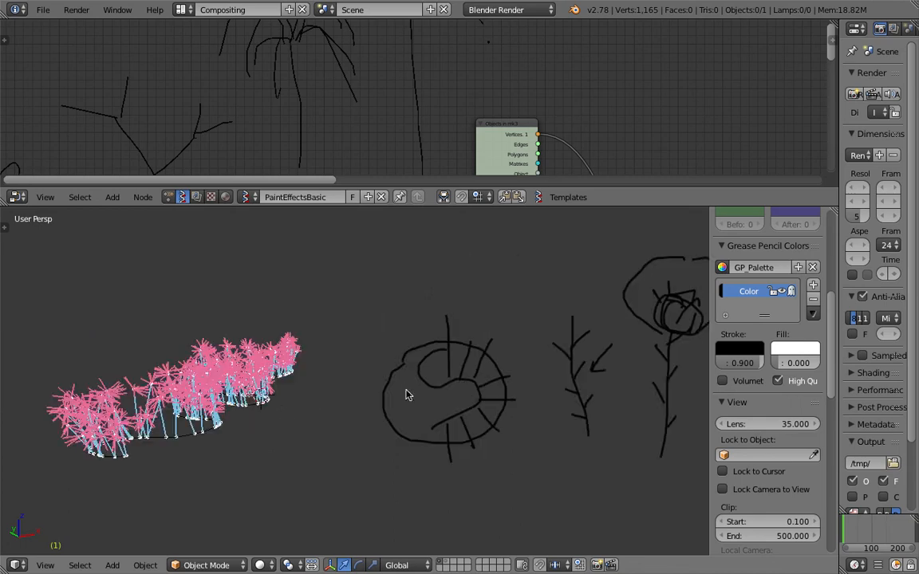
scroll(275, 456, up, 1)
middle_drag(275, 455, 328, 456)
shift+middle_drag(327, 456, 452, 408)
scroll(399, 403, up, 3)
middle_drag(359, 403, 478, 363)
shift+middle_drag(479, 364, 454, 370)
middle_drag(396, 319, 448, 419)
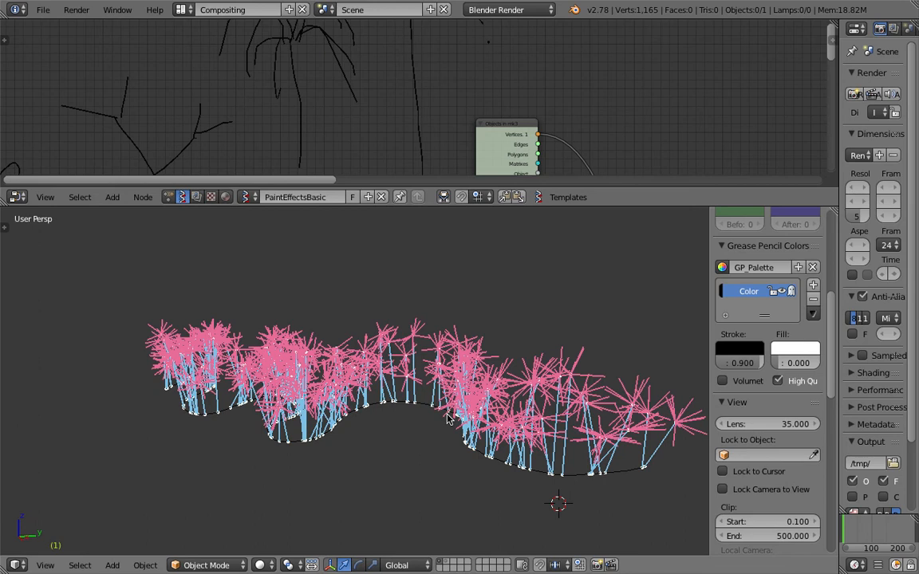
mouse_move(499, 308)
middle_down()
mouse_move(267, 323)
mouse_move(165, 365)
mouse_move(293, 389)
middle_up()
middle_drag(216, 419, 513, 431)
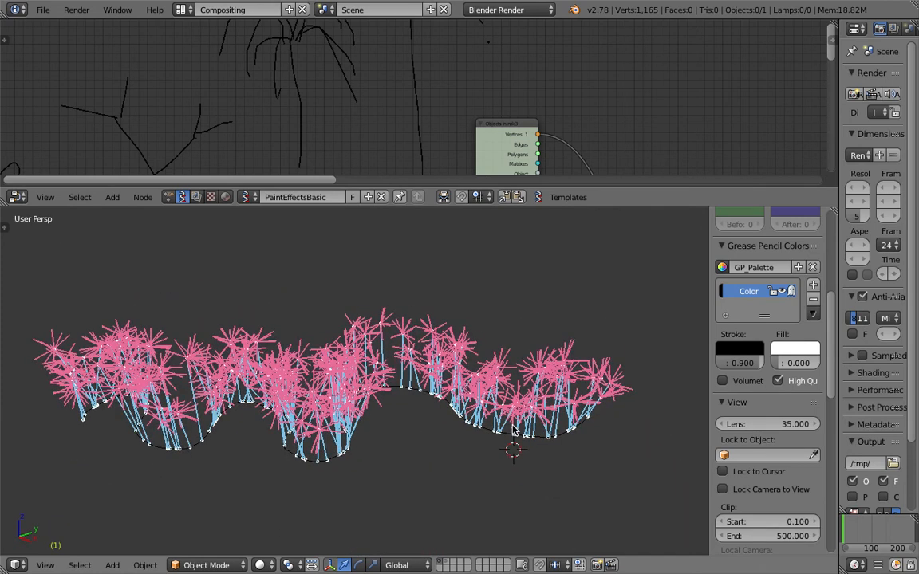
middle_drag(489, 340, 383, 319)
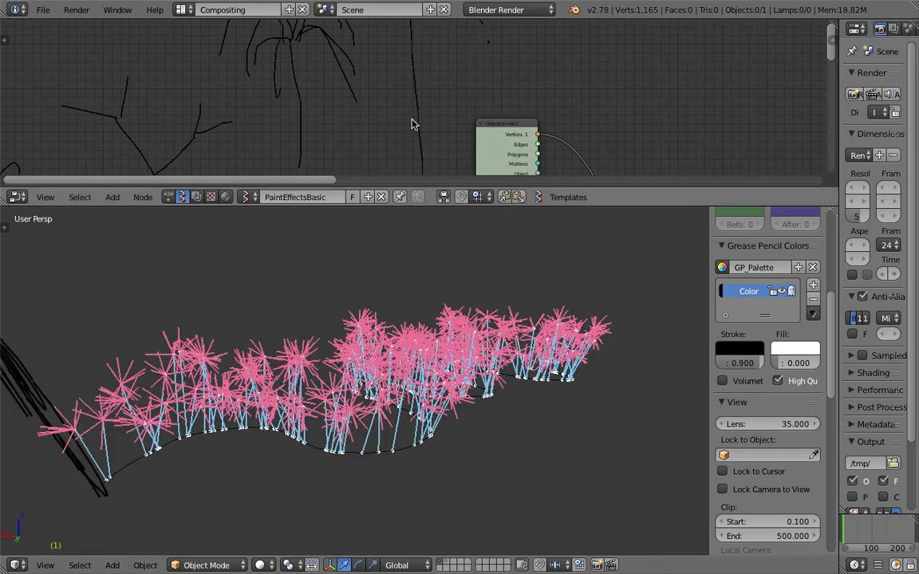
Enlarge the node editor and examine the FLOWER group node with its Count, Scale, Seed and amount inputs.
drag(435, 205, 435, 267)
middle_drag(345, 151, 280, 225)
scroll(318, 141, down, 3)
scroll(383, 137, up, 7)
scroll(345, 140, up, 4)
middle_drag(222, 166, 400, 60)
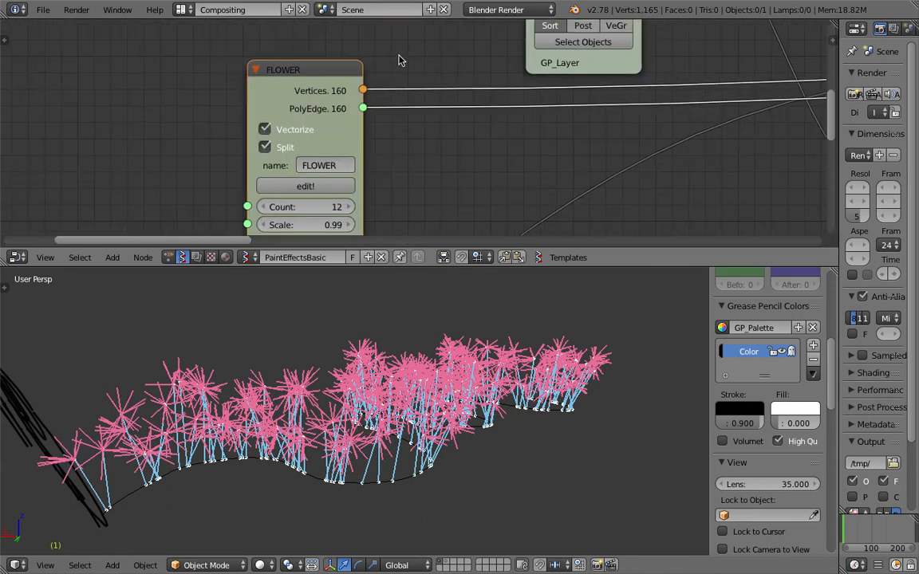
scroll(359, 70, down, 2)
middle_drag(280, 96, 287, 70)
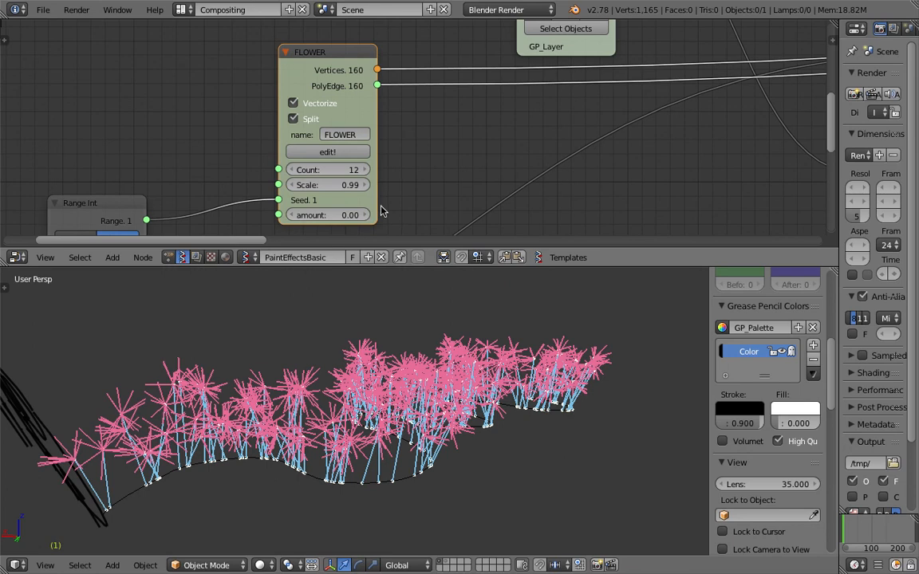
Examine the network downstream of the FLOWER node as far as the viewer nodes, along with the resulting flowers.
scroll(341, 131, down, 4)
scroll(427, 169, down, 3)
middle_drag(461, 196, 427, 168)
middle_drag(562, 381, 405, 341)
middle_drag(519, 160, 208, 178)
scroll(479, 145, down, 3)
middle_drag(478, 145, 164, 139)
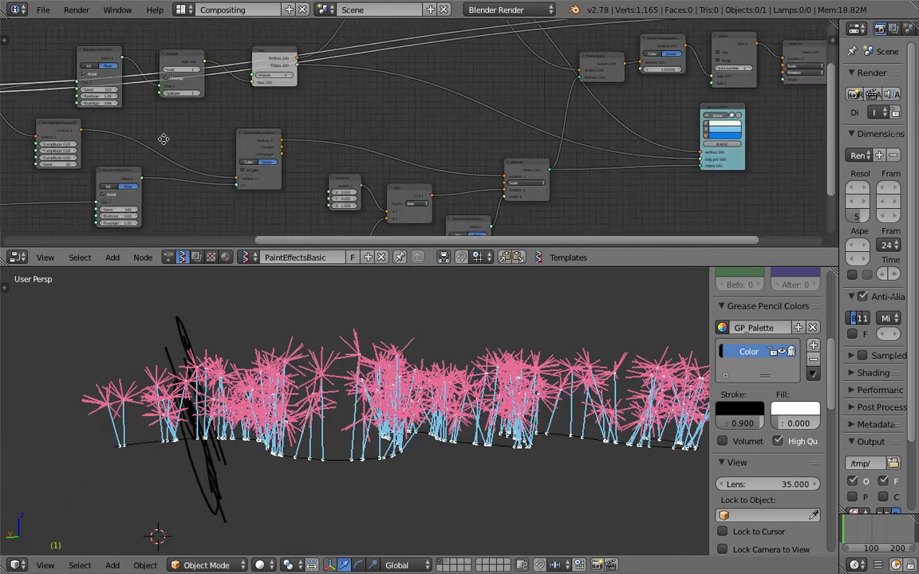
scroll(428, 121, down, 1)
scroll(362, 125, down, 2)
middle_drag(362, 125, 225, 123)
middle_drag(547, 318, 444, 398)
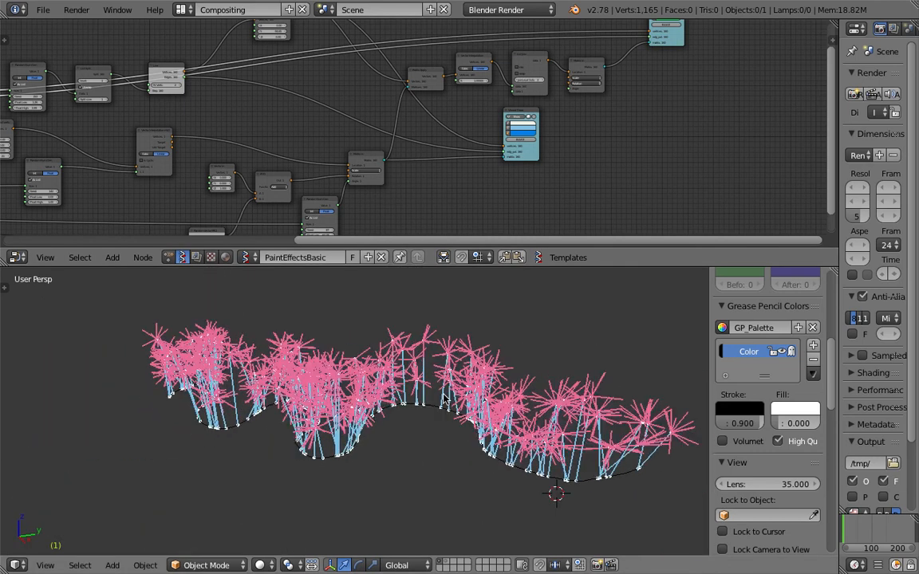